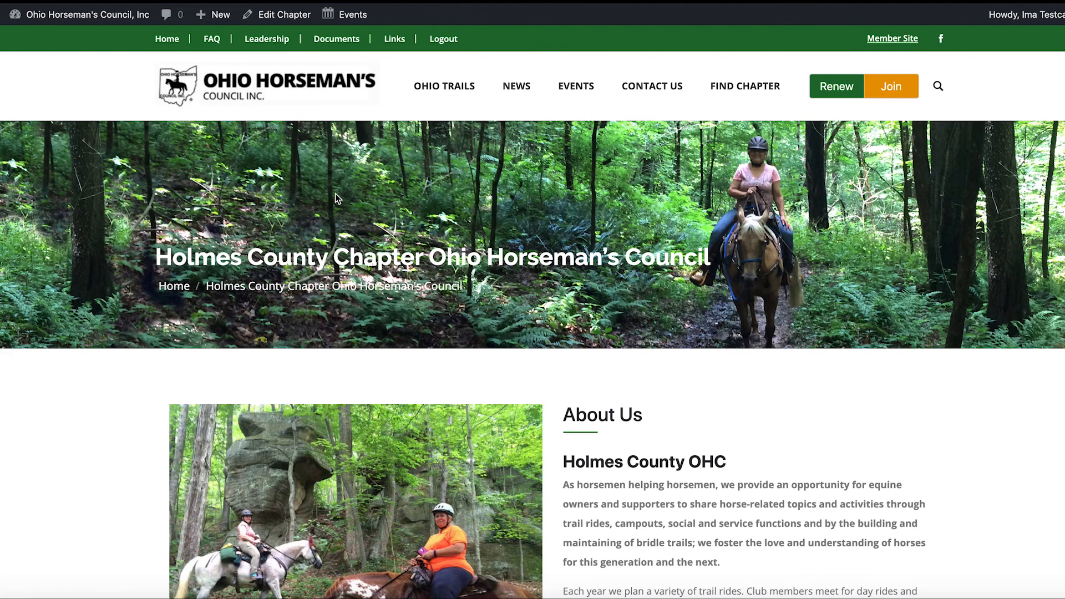
# Open the full "2019 Holmes Winterfest Brings Holiday Cheer!" article from the chapter page's Latest Blogs section.
pyautogui.scroll(-15, 336, 198)
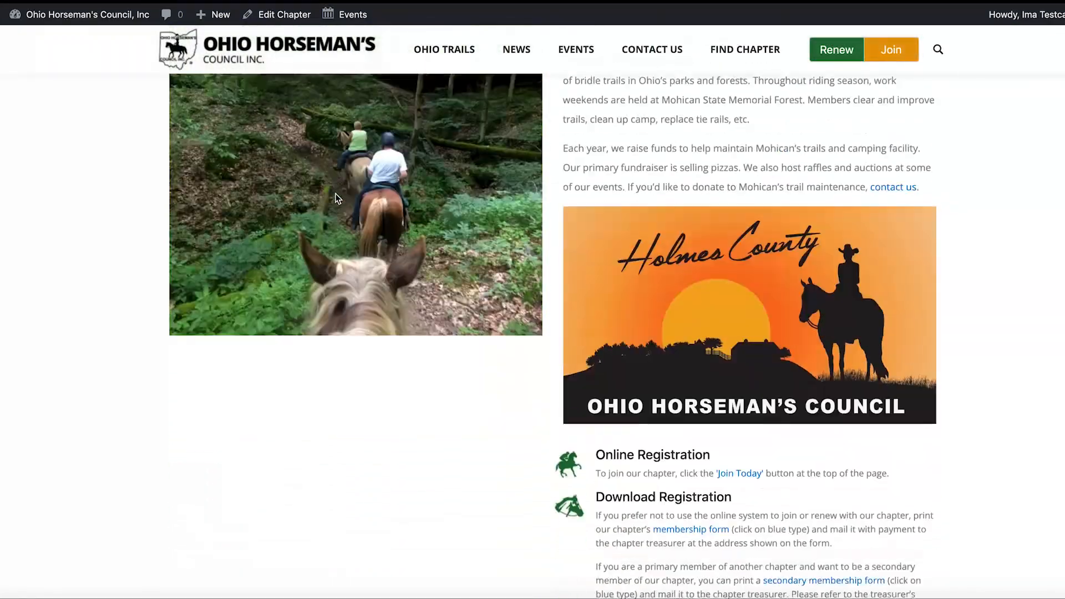
pyautogui.scroll(-11, 336, 199)
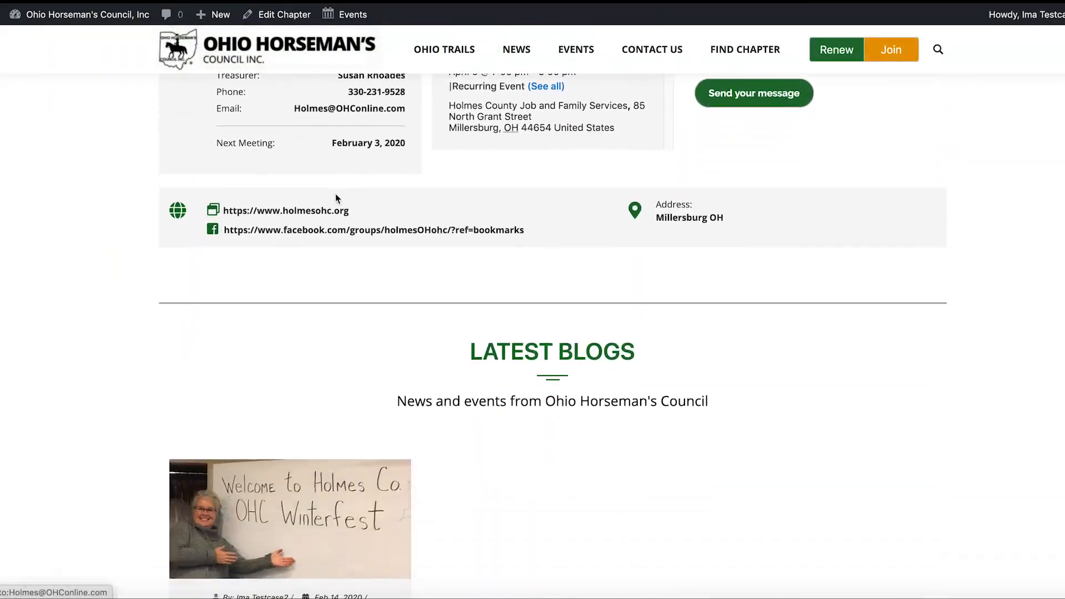
pyautogui.scroll(-2, 335, 198)
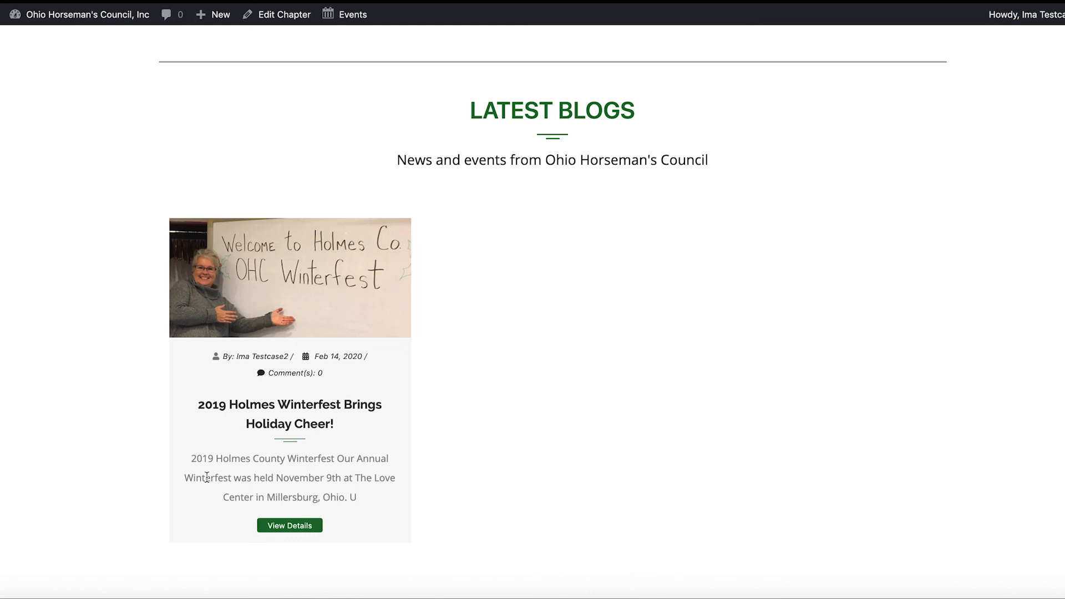
pyautogui.click(278, 527)
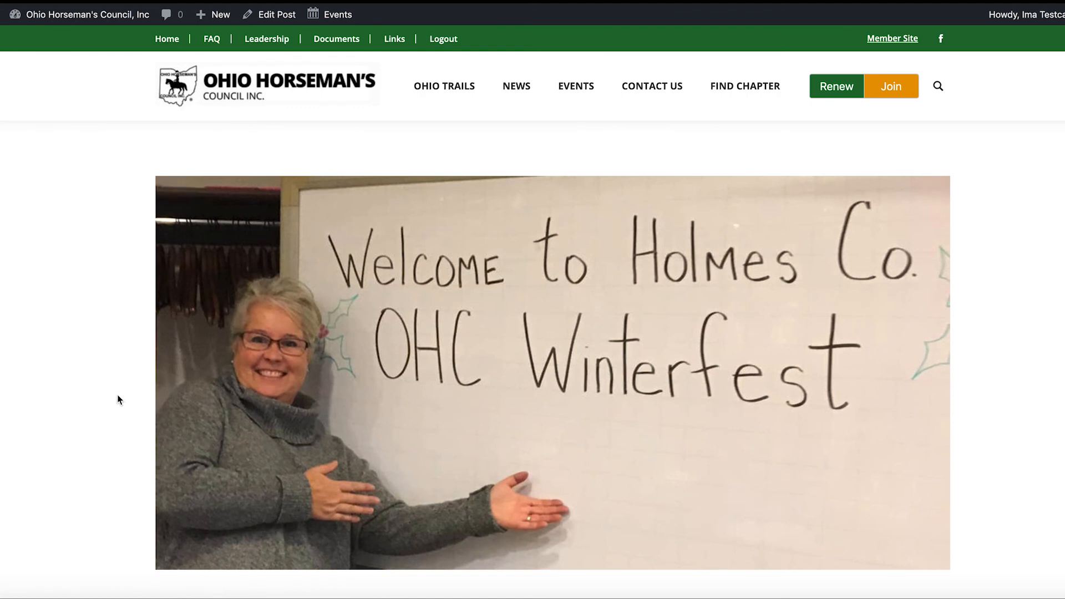
# Read through the published Winterfest article, examining how its text, photos and captions are laid out.
pyautogui.scroll(-5, 113, 398)
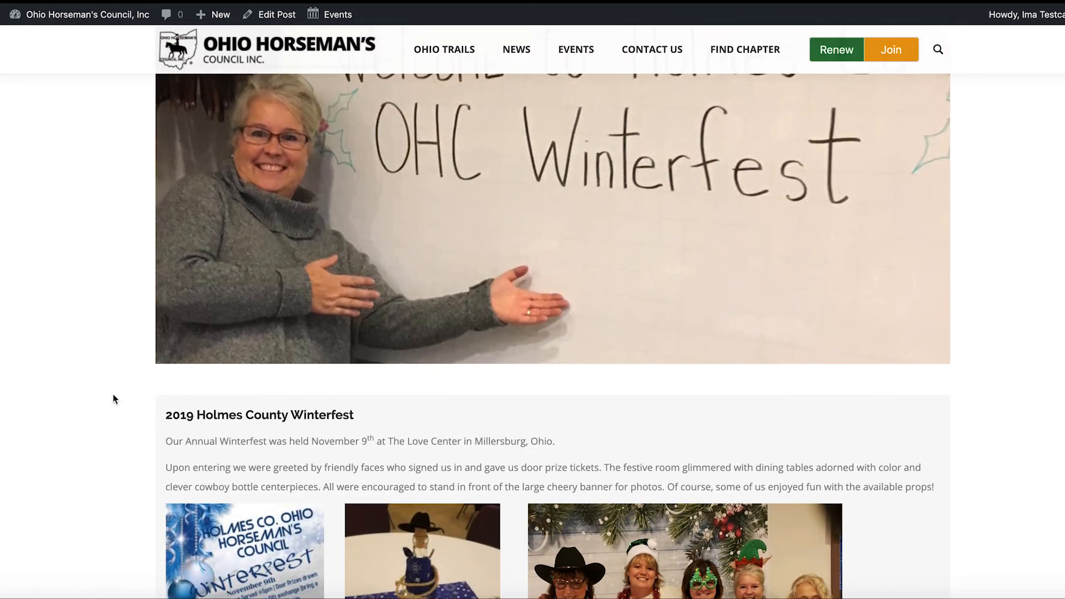
pyautogui.scroll(-3, 113, 398)
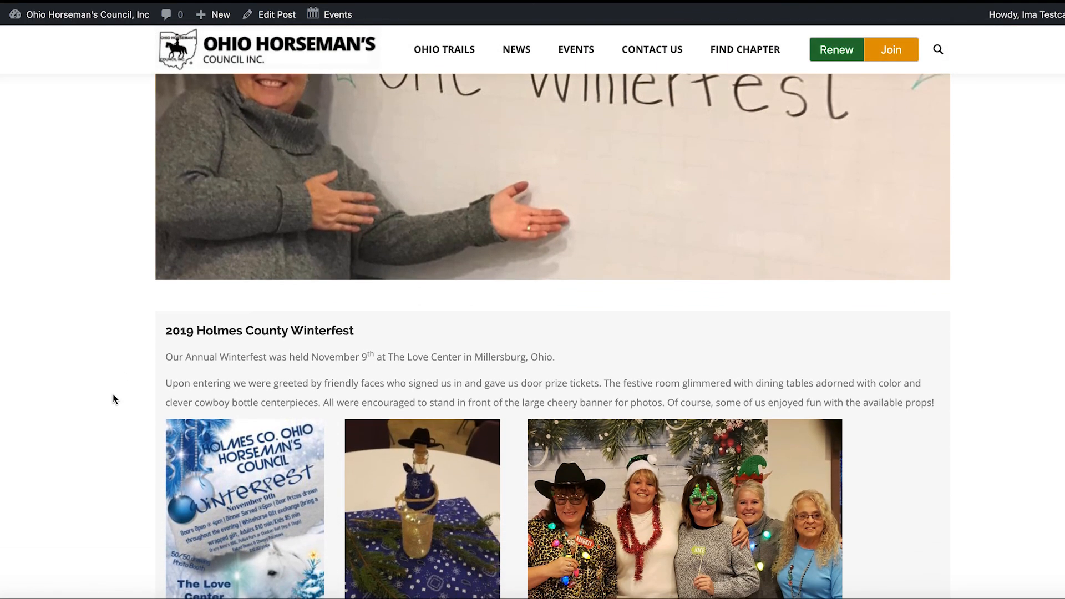
pyautogui.scroll(-2, 112, 399)
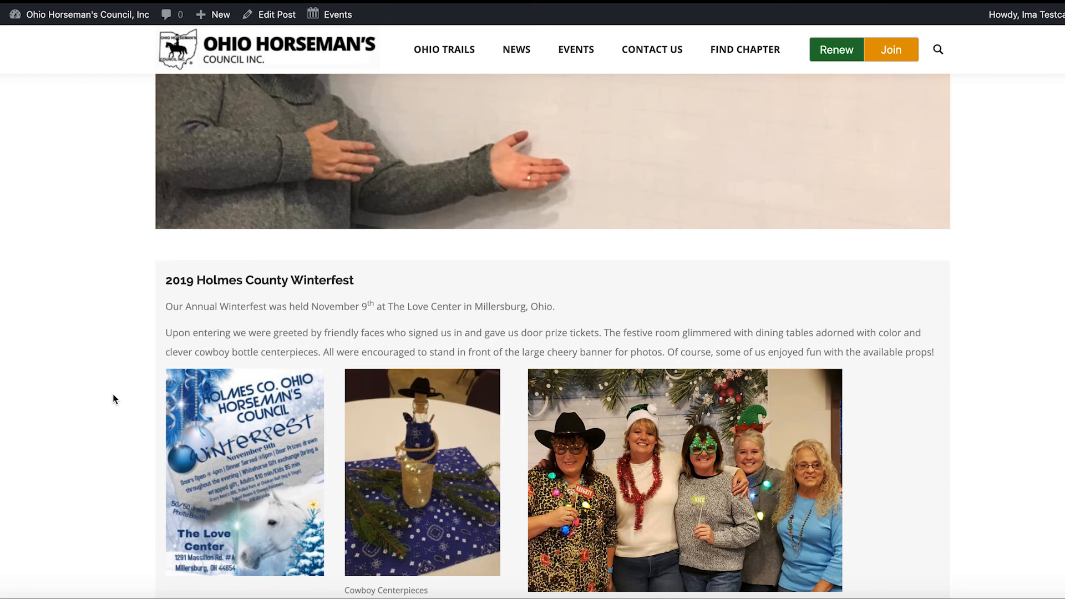
pyautogui.scroll(-4, 112, 399)
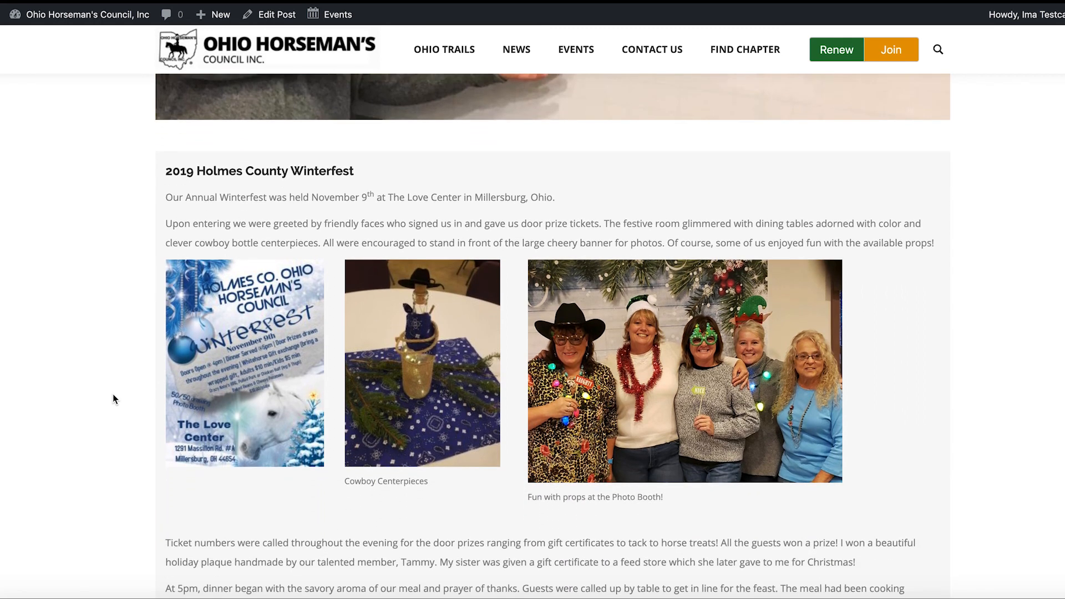
pyautogui.scroll(-3, 113, 399)
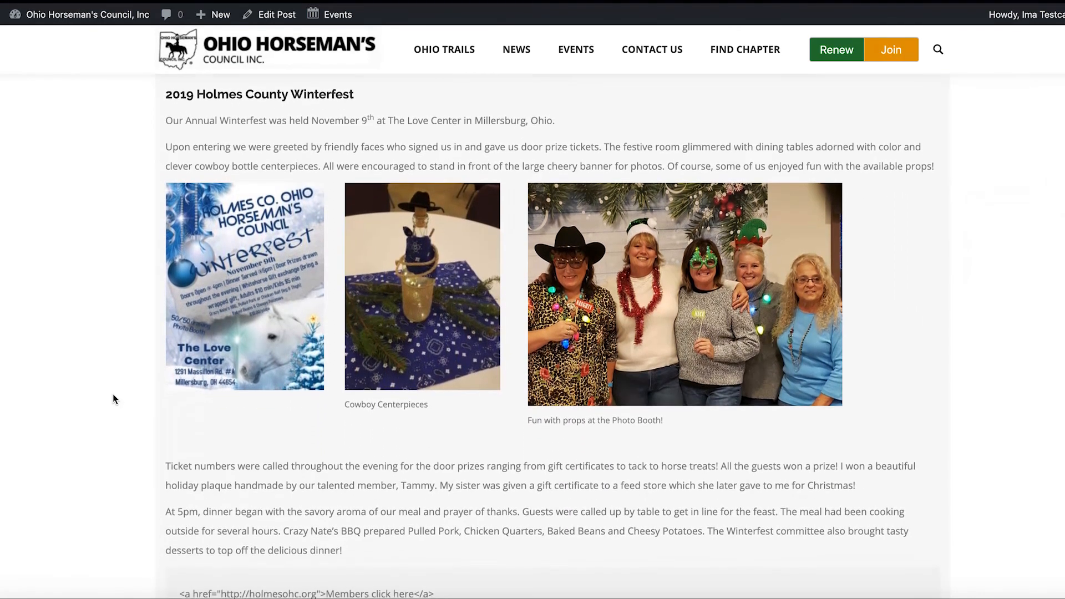
pyautogui.scroll(-6, 113, 399)
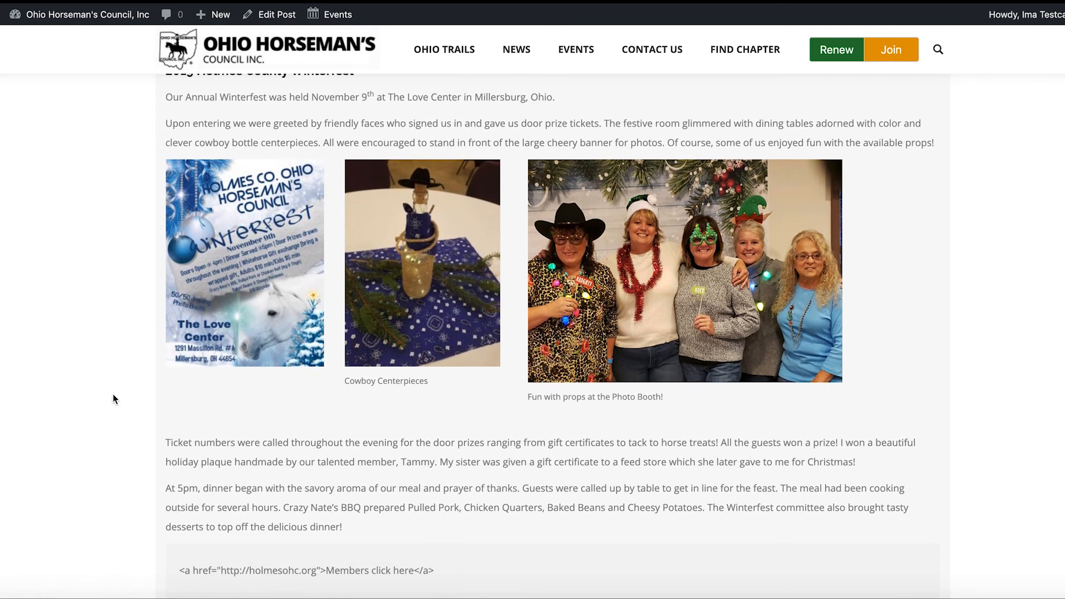
pyautogui.scroll(-10, 112, 399)
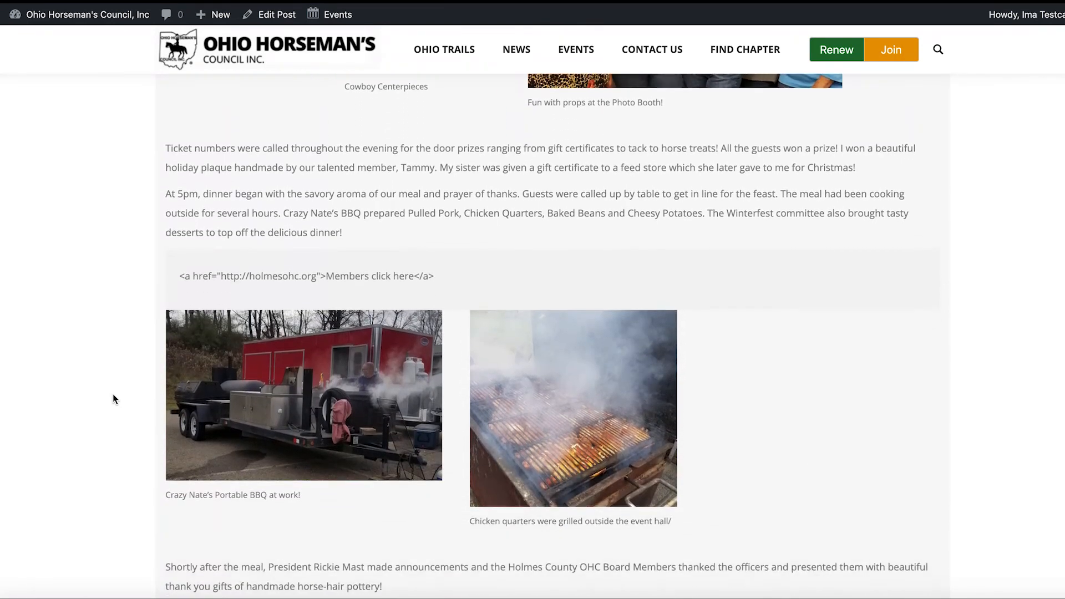
pyautogui.scroll(-20, 112, 399)
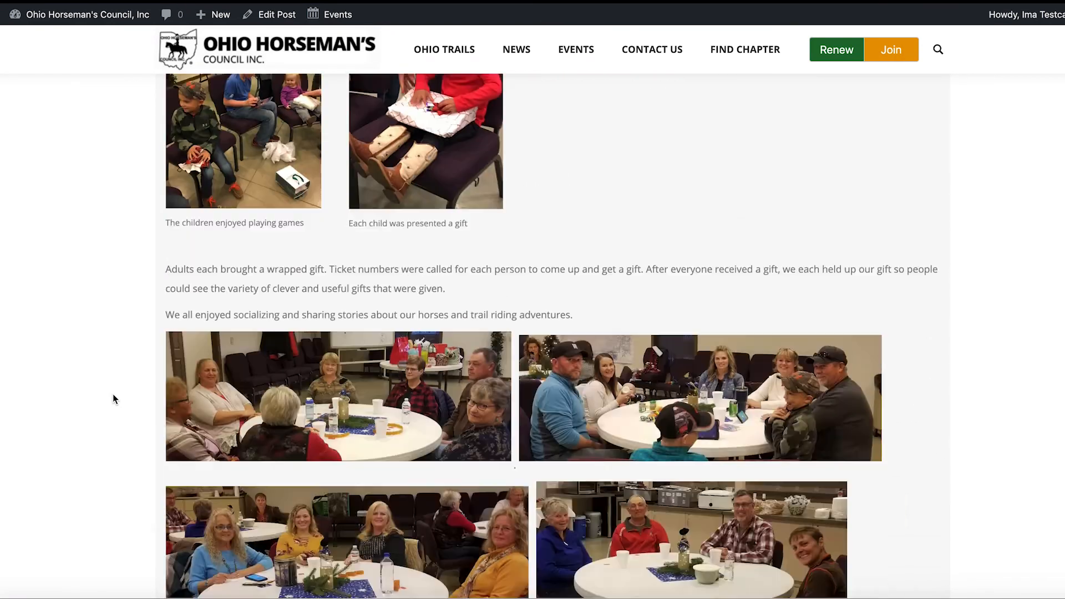
pyautogui.scroll(-8, 113, 399)
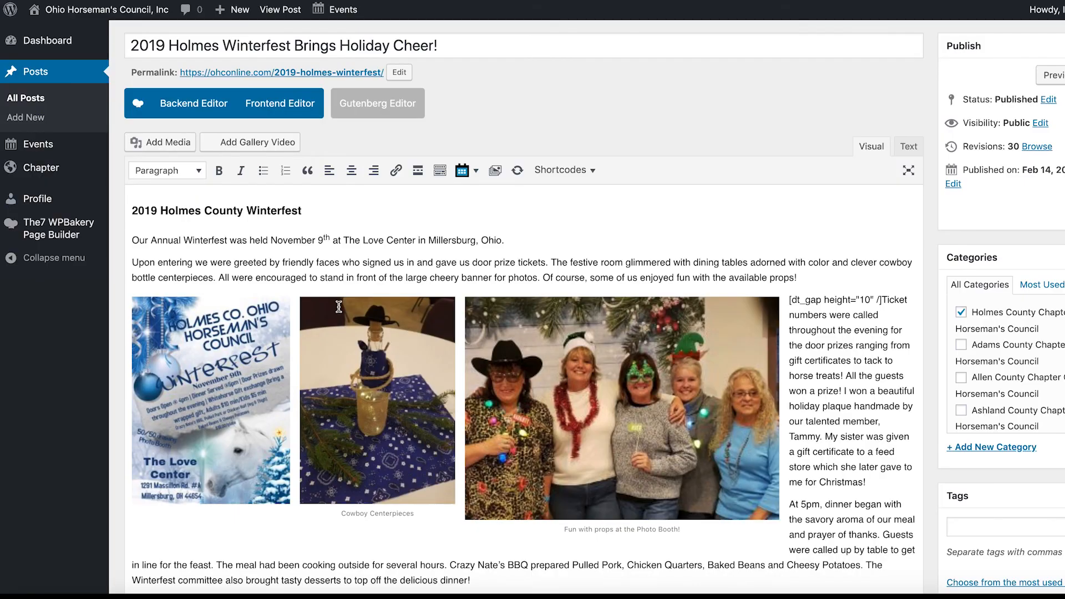
# Examine the Winterfest post's content in the visual editor, from its heading to the closing paragraphs and photos.
pyautogui.scroll(-1, 338, 307)
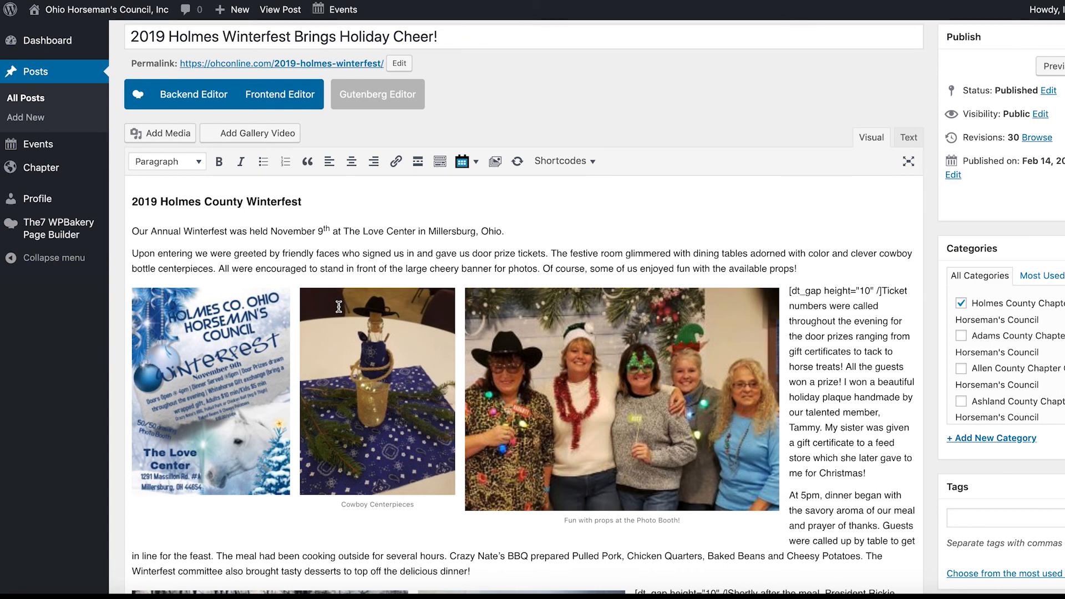
pyautogui.scroll(-4, 338, 307)
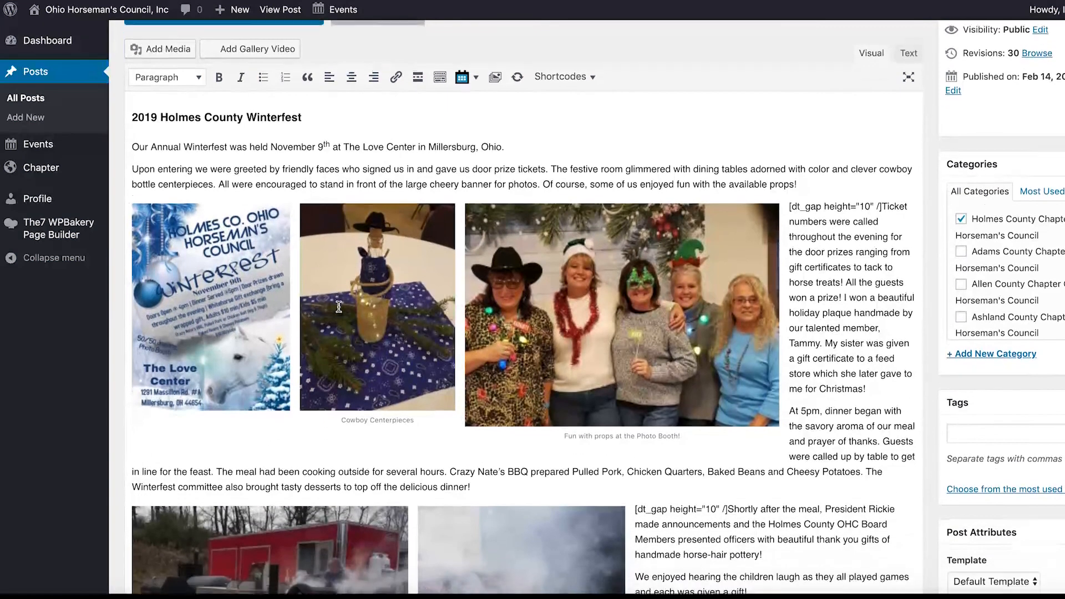
pyautogui.scroll(-2, 338, 307)
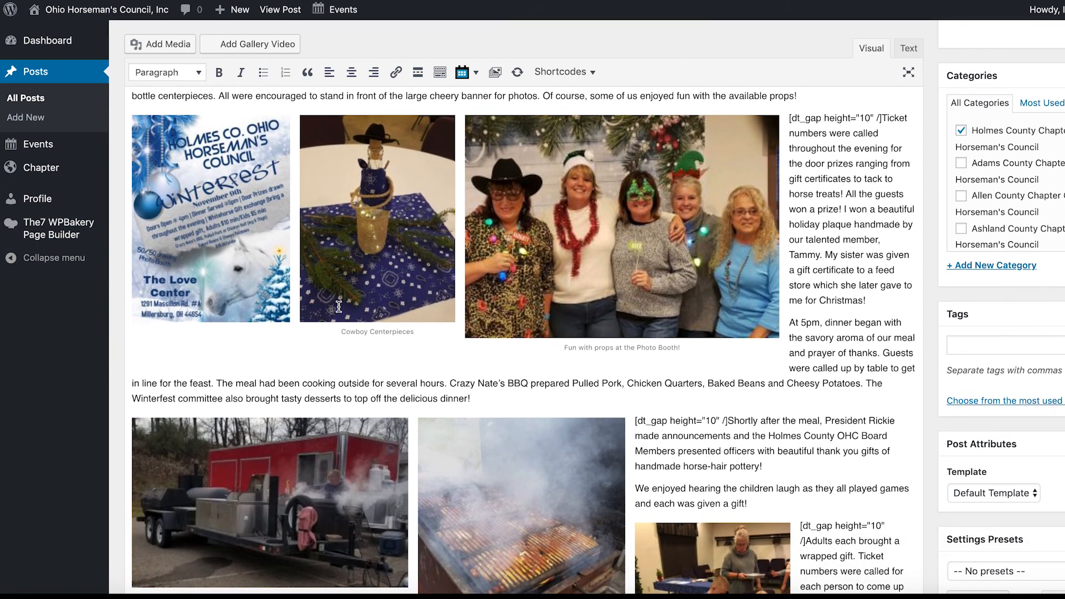
pyautogui.scroll(-1, 339, 307)
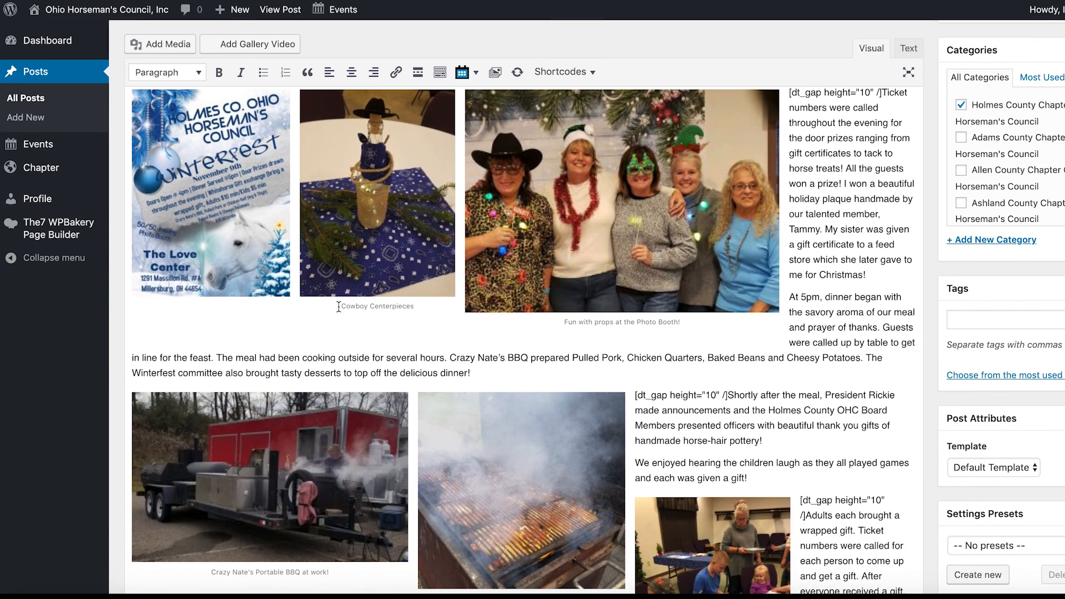
pyautogui.scroll(6, 338, 307)
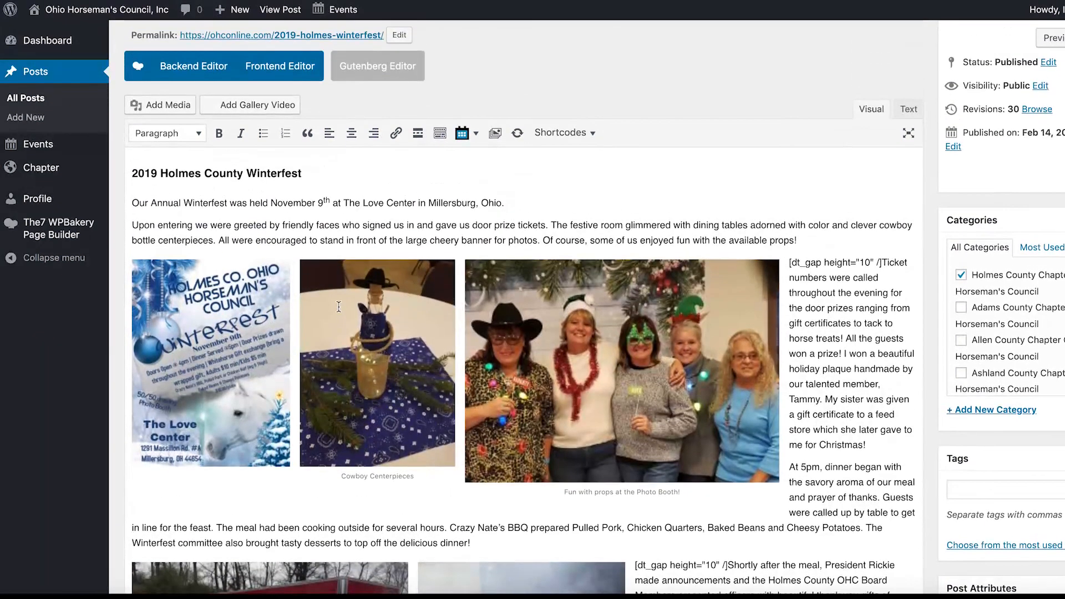
pyautogui.scroll(-1, 338, 307)
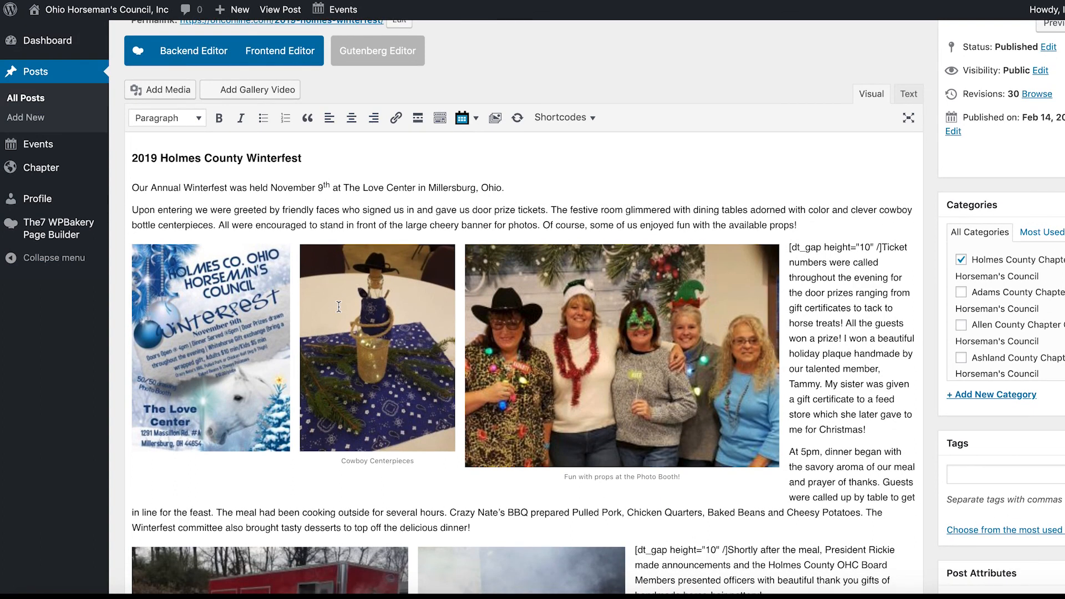
pyautogui.scroll(-2, 339, 307)
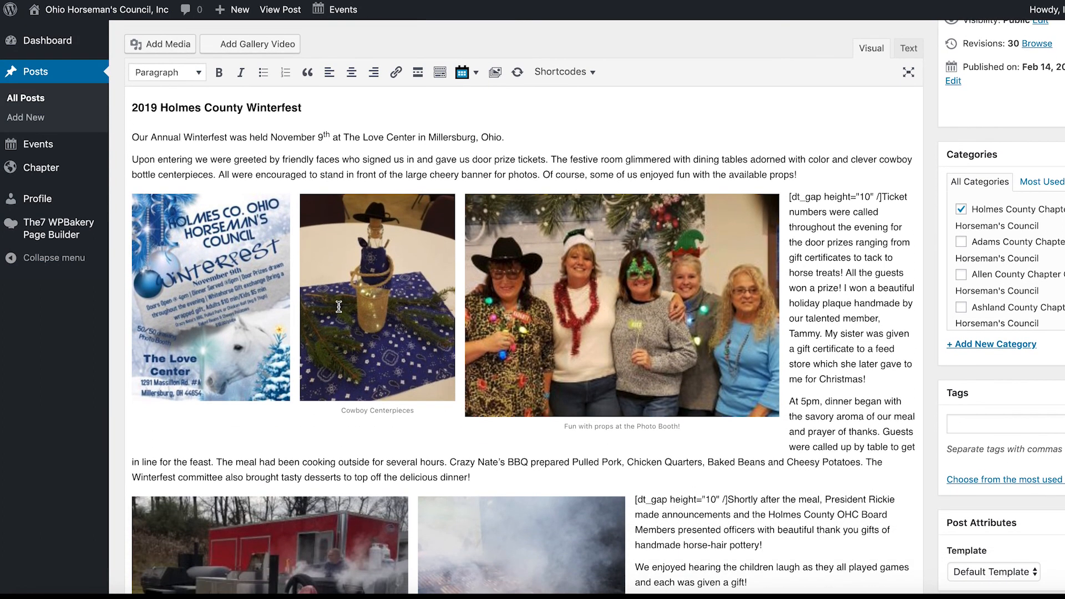
pyautogui.scroll(-9, 339, 307)
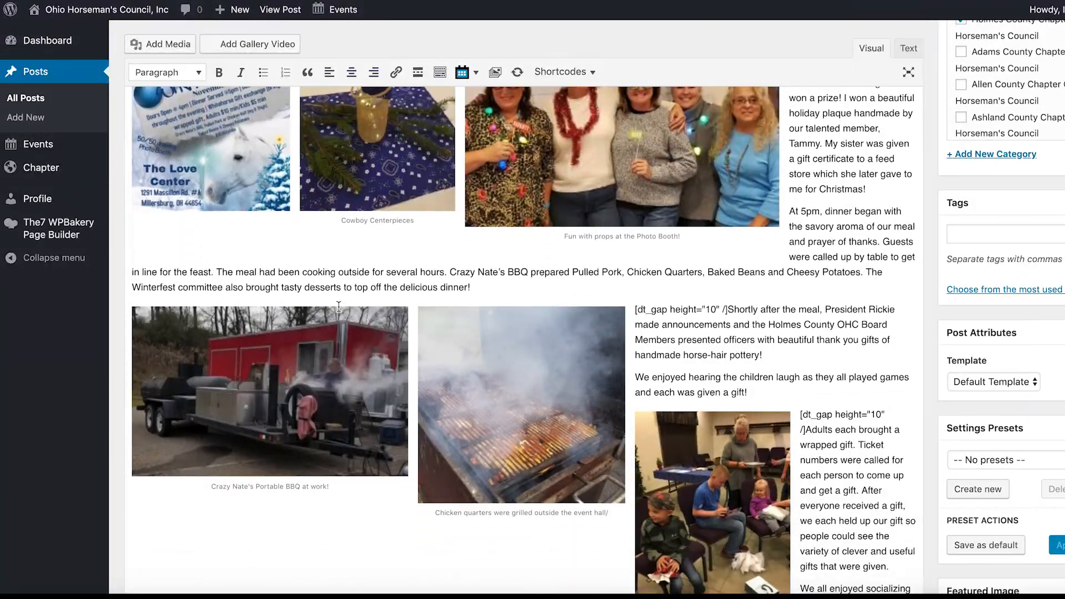
pyautogui.scroll(-7, 339, 307)
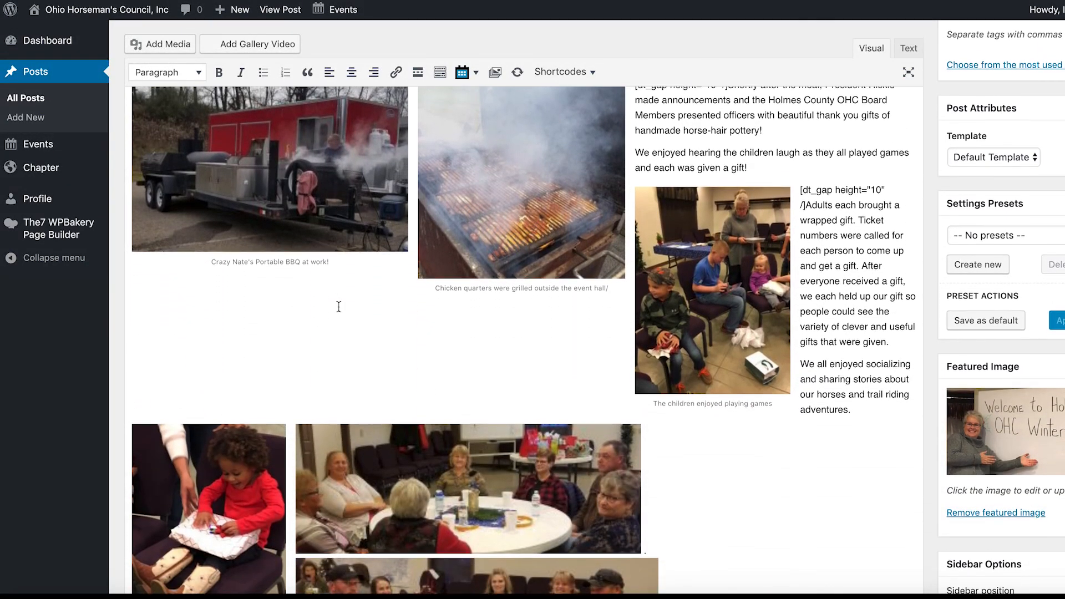
pyautogui.scroll(-9, 339, 307)
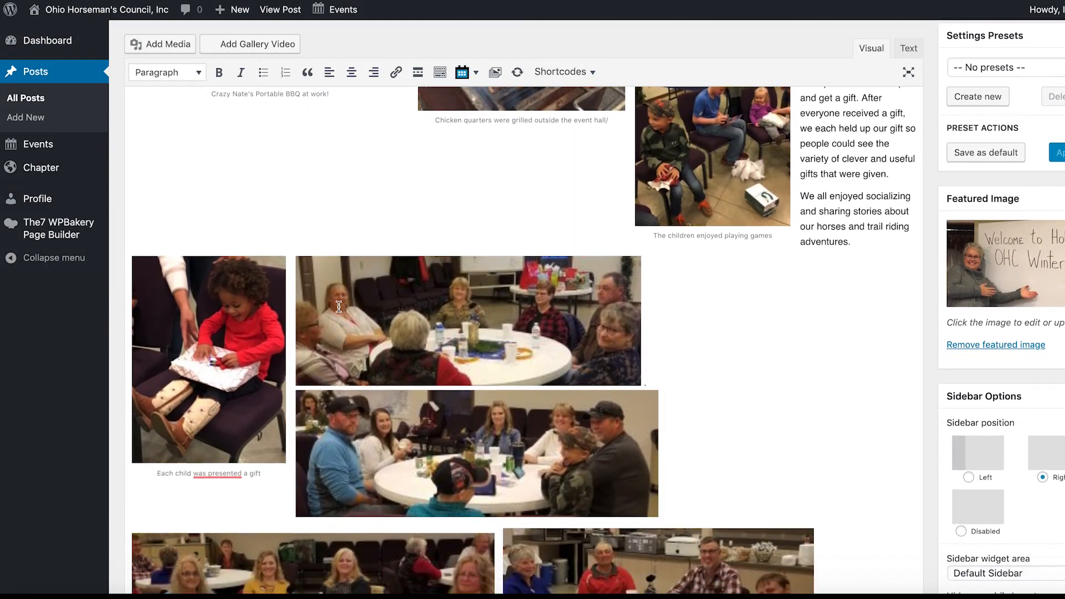
pyautogui.scroll(-11, 339, 307)
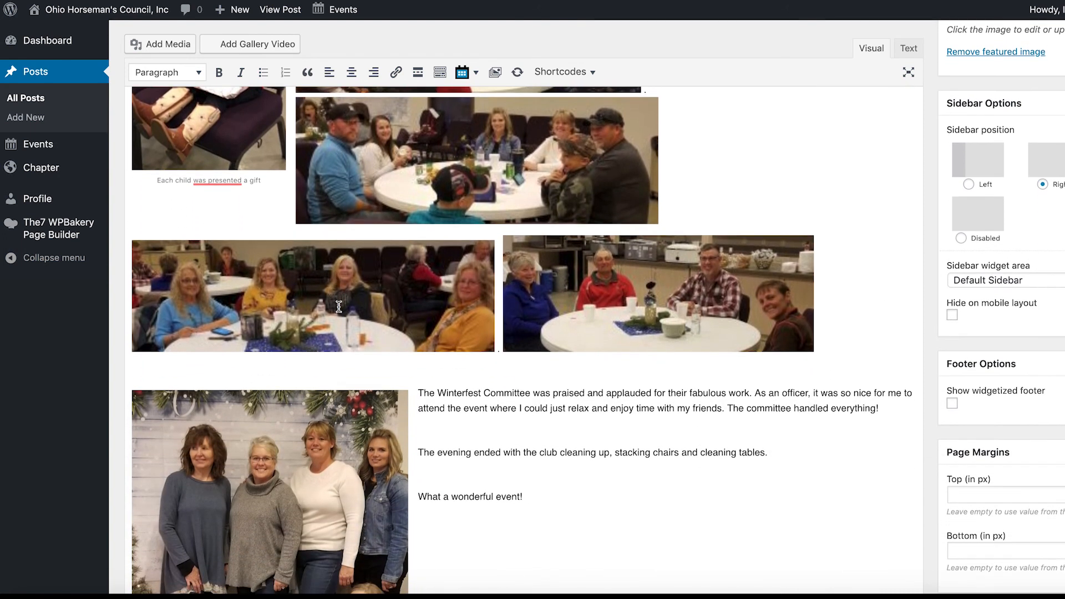
pyautogui.scroll(-1, 339, 307)
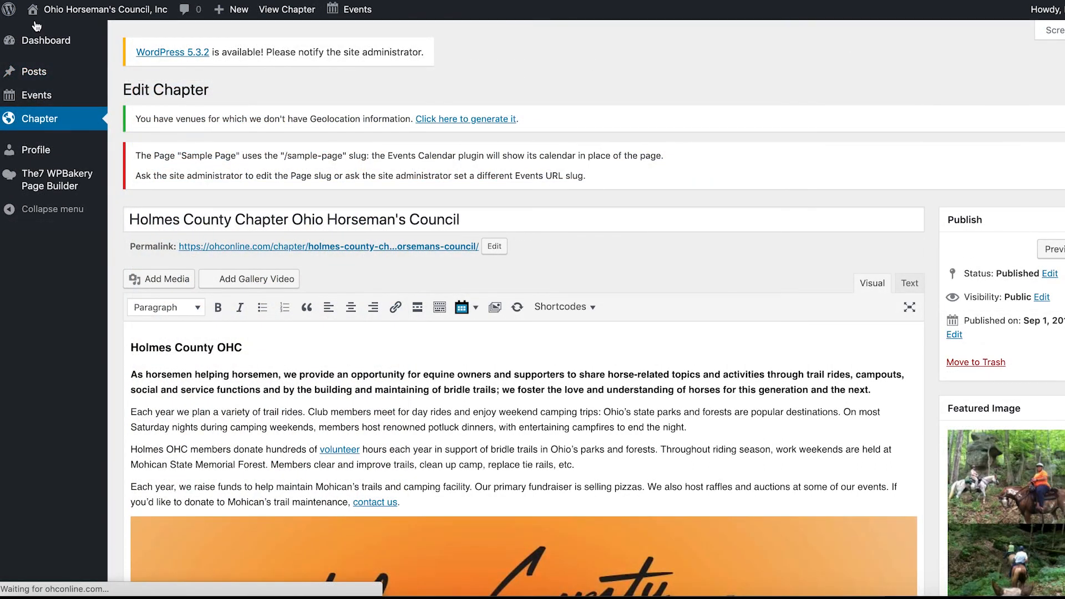
# Go to the list of all posts and start a new post.
pyautogui.moveTo(41, 74)
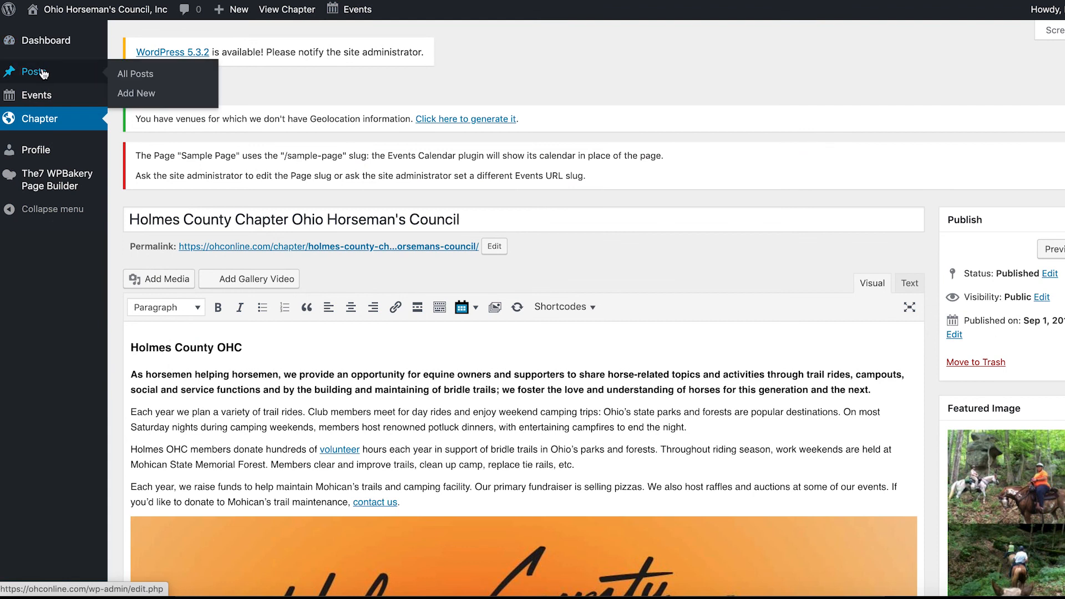
pyautogui.click(135, 78)
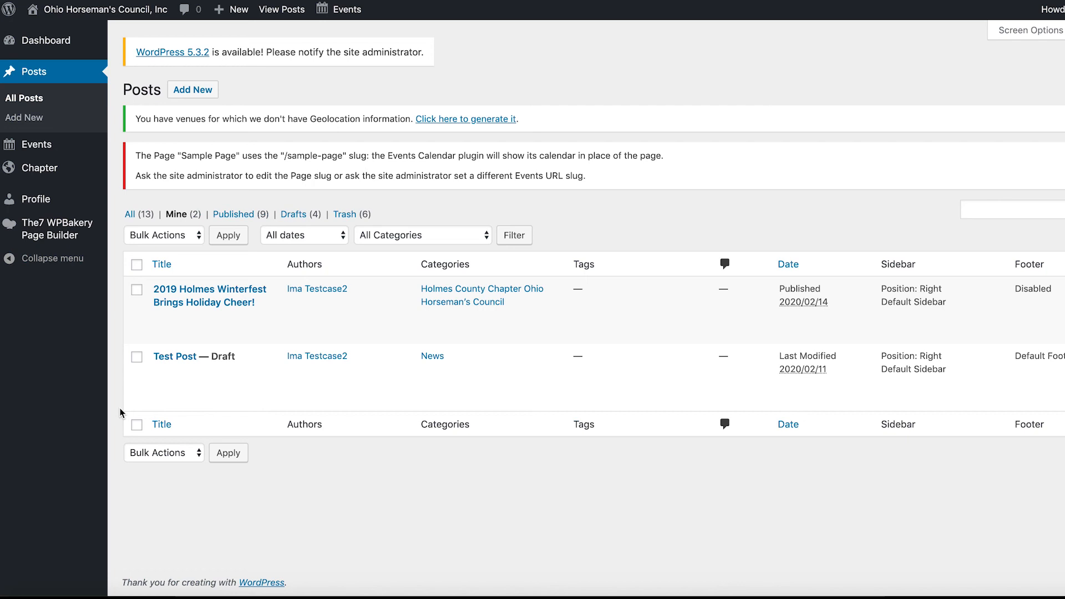
pyautogui.moveTo(154, 381)
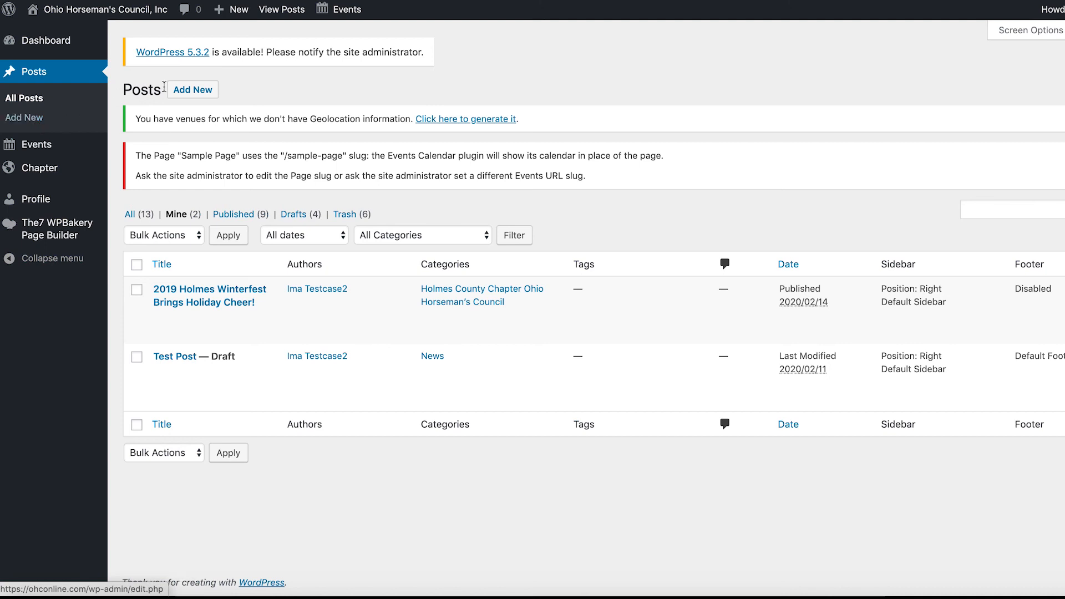
pyautogui.click(191, 94)
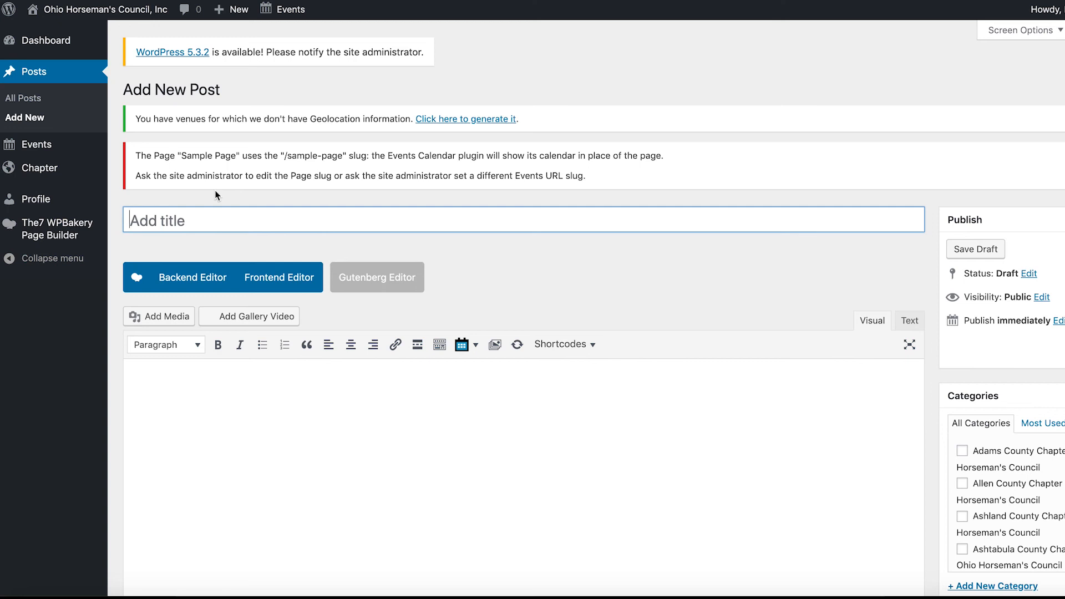
# Look over the blank post's title, content and category areas, and the featured image library with its media category filter.
pyautogui.scroll(-1, 216, 195)
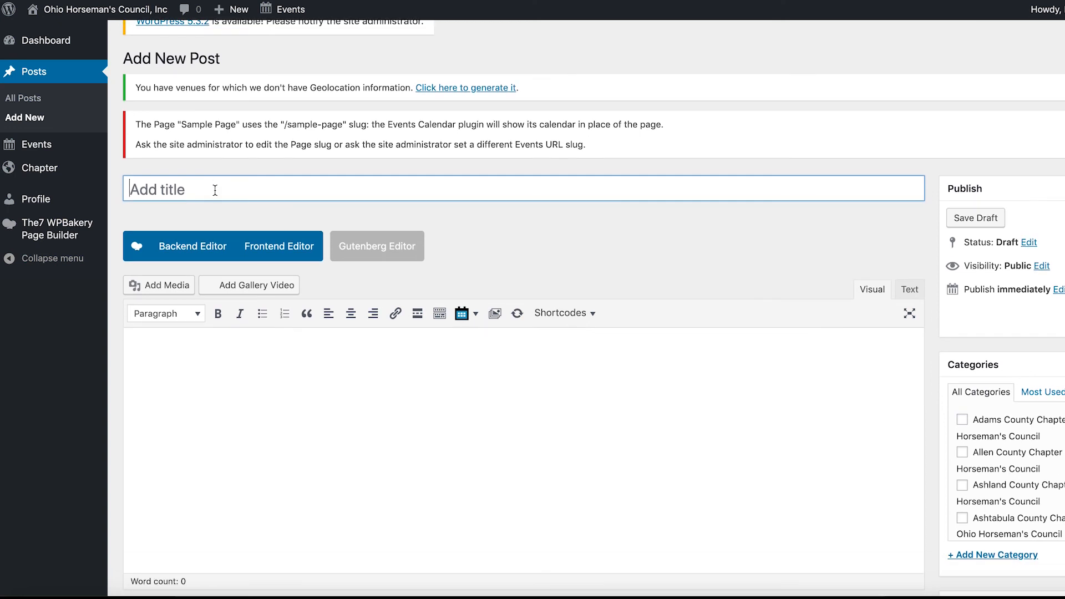
pyautogui.scroll(-3, 131, 191)
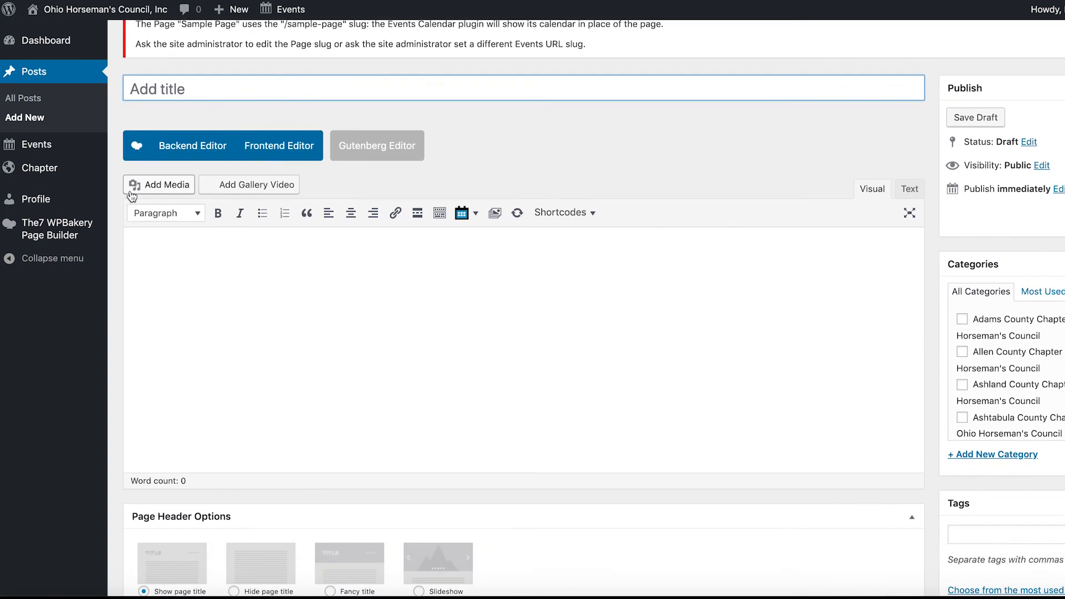
pyautogui.scroll(-1, 132, 196)
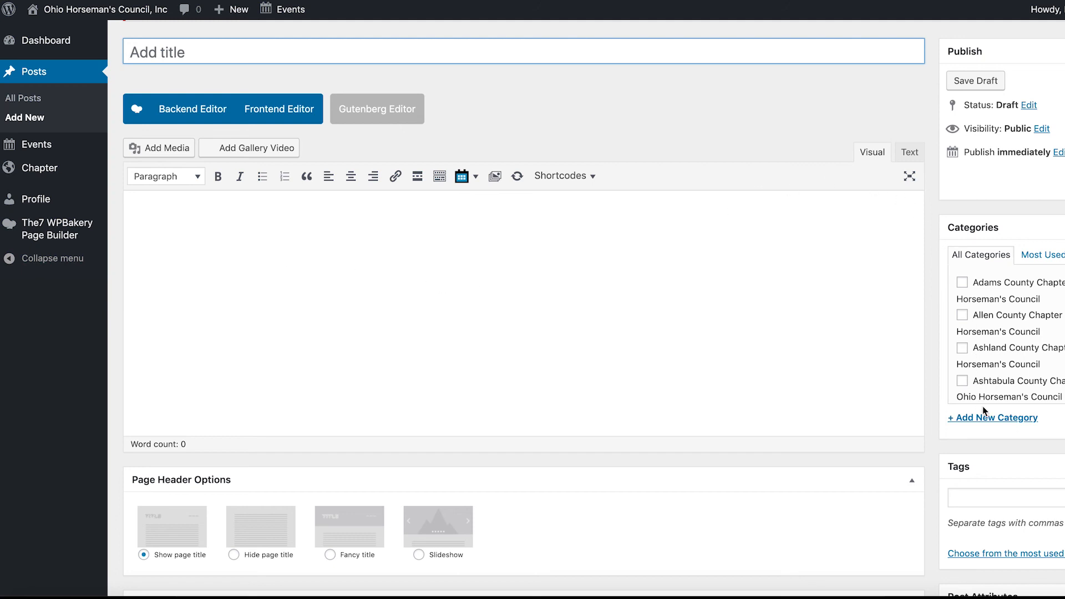
pyautogui.scroll(-1, 995, 498)
pyautogui.scroll(-5, 994, 497)
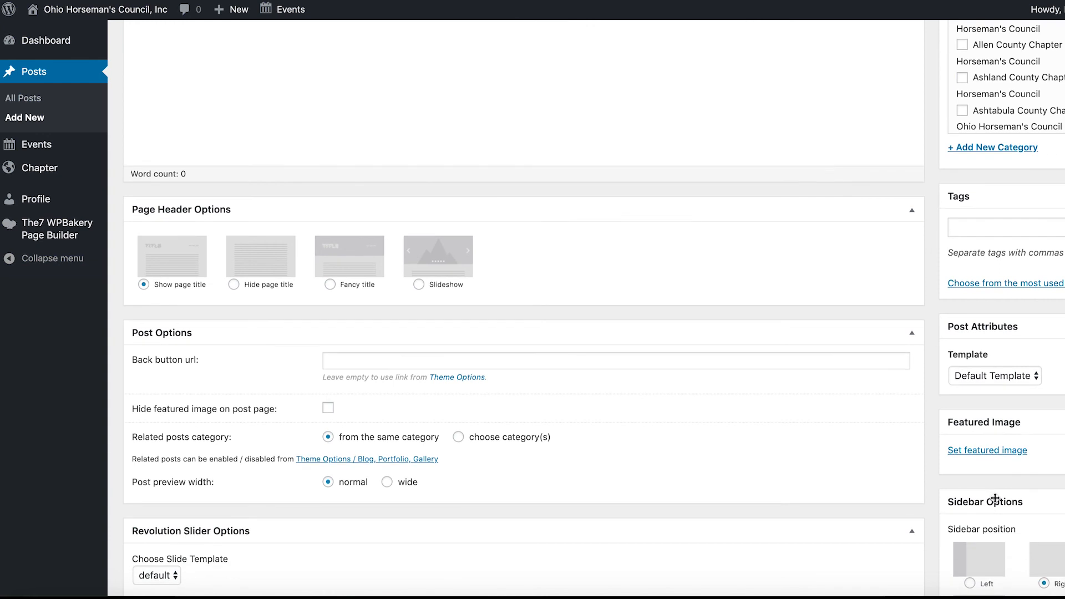
pyautogui.click(979, 456)
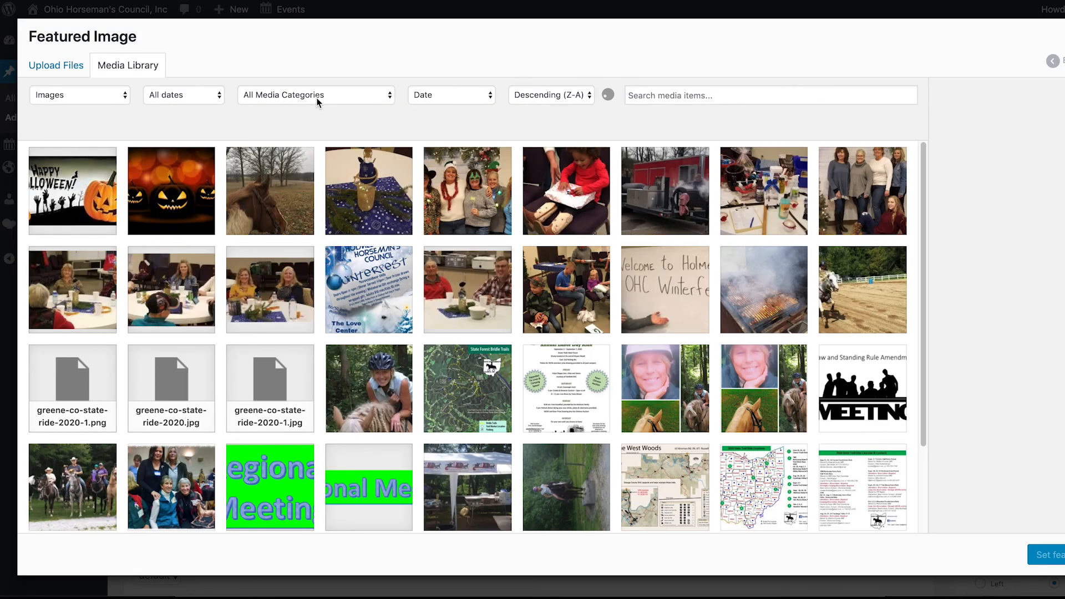
pyautogui.click(316, 98)
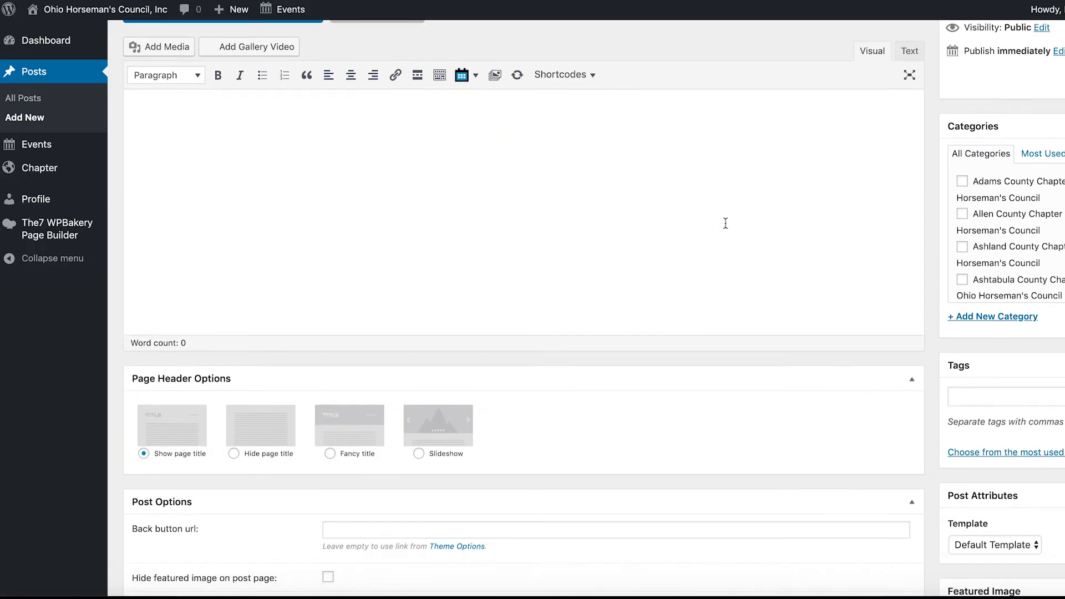
# Look over the new post's option sections and title the post "Holmes County OHC Winterfest Brings Holiday Cheer!".
pyautogui.scroll(-5, 726, 222)
pyautogui.scroll(-2, 725, 228)
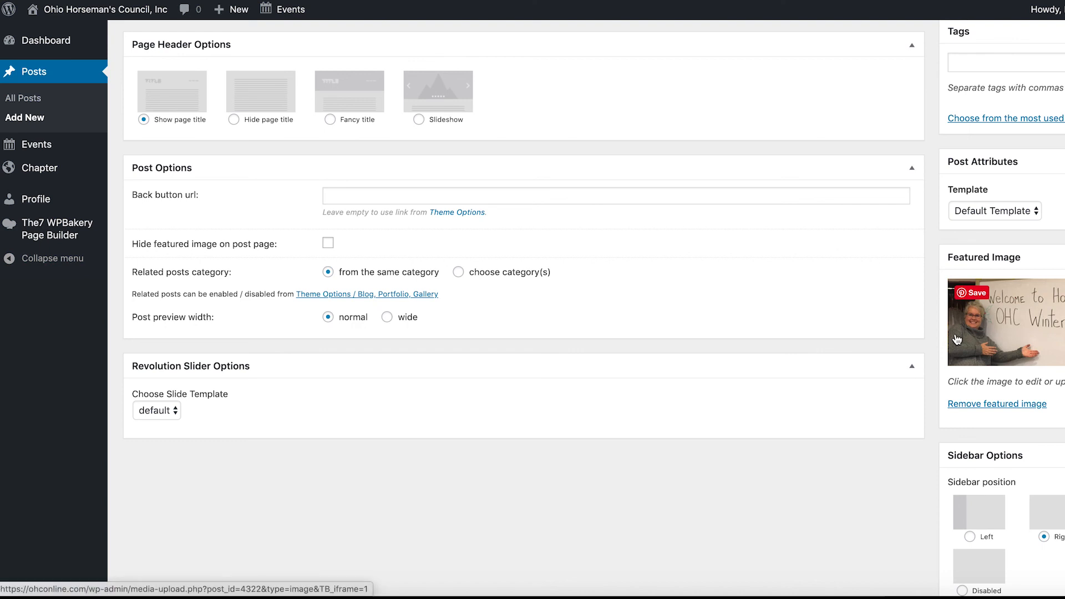
pyautogui.scroll(8, 789, 221)
pyautogui.scroll(3, 790, 219)
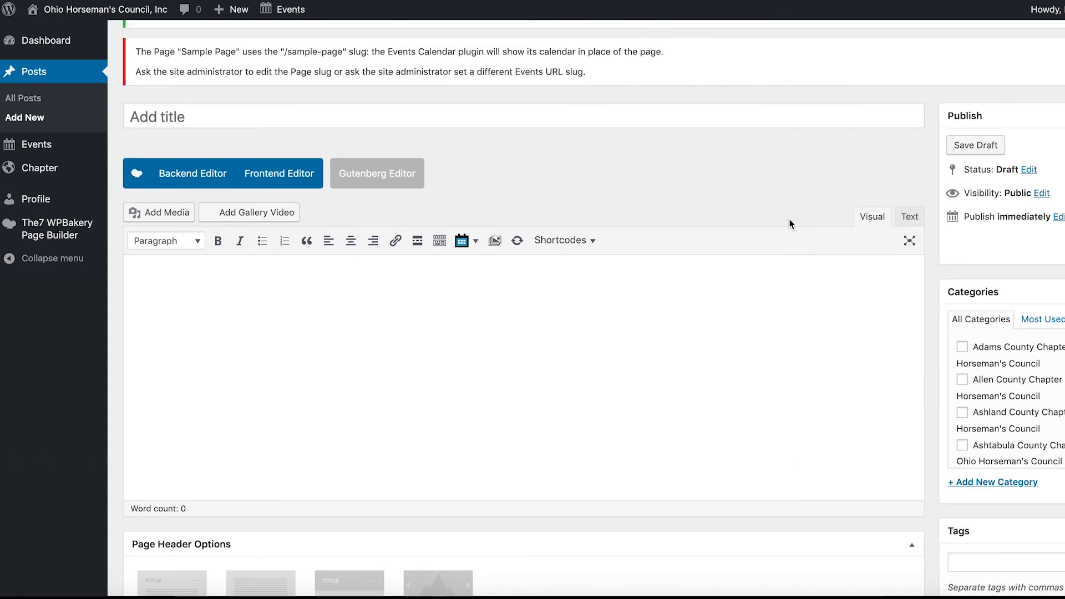
pyautogui.scroll(2, 790, 220)
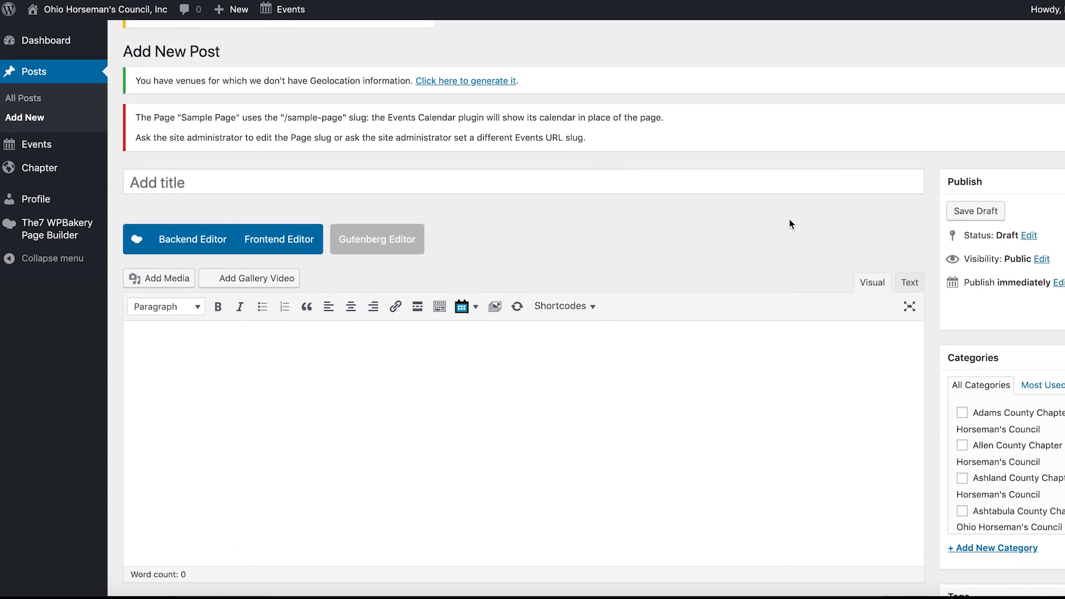
pyautogui.scroll(1, 790, 218)
pyautogui.click(133, 222)
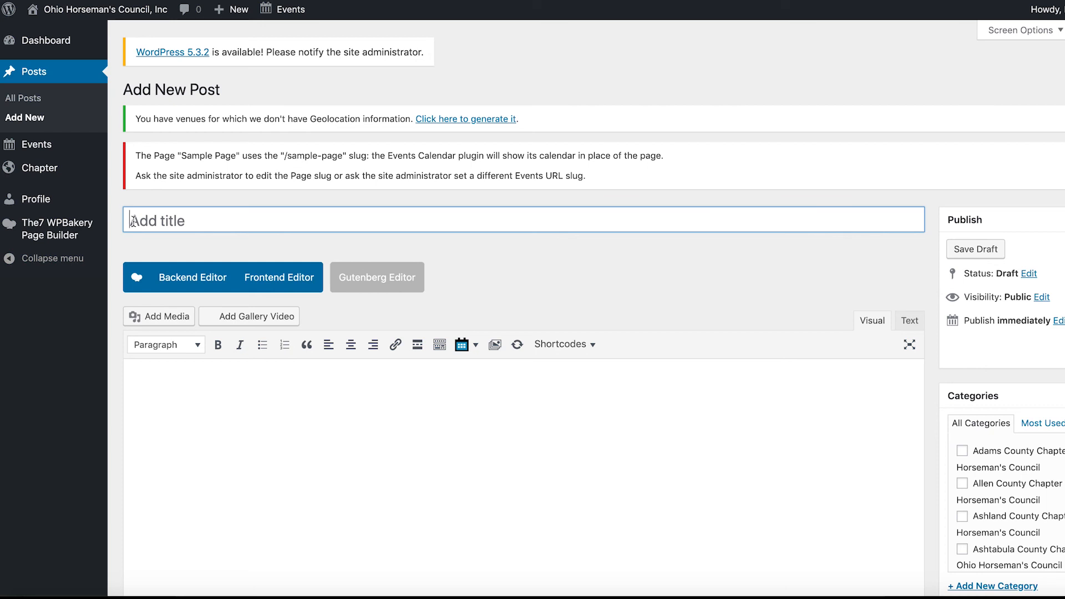
pyautogui.write('Holmes County OHC Winterfest Brings Holiday Cheer!')
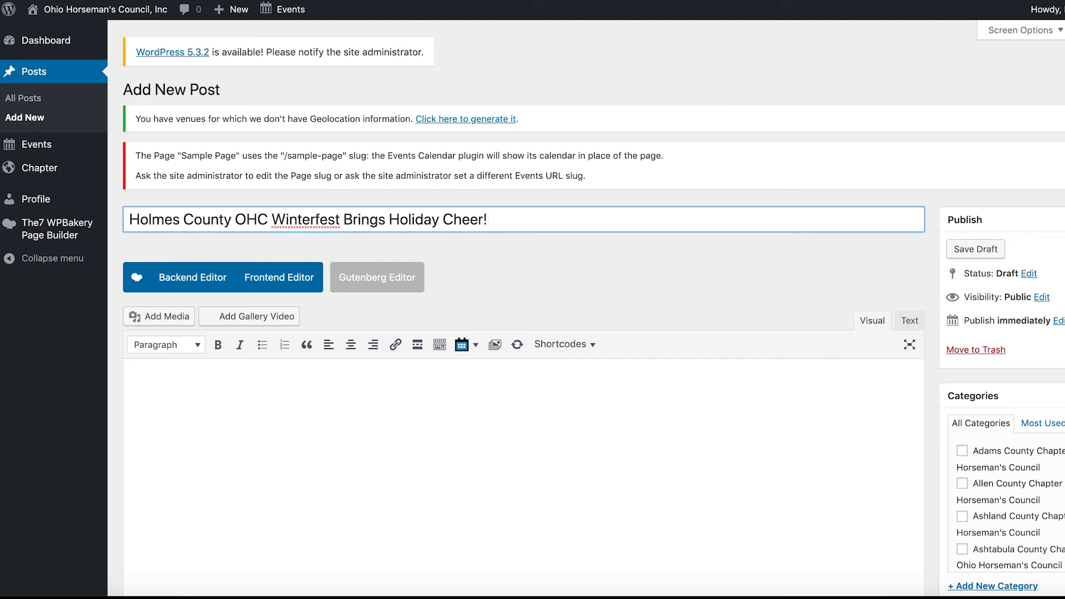
# Paste the copied Winterfest article text into the post's empty content area.
pyautogui.click(139, 374)
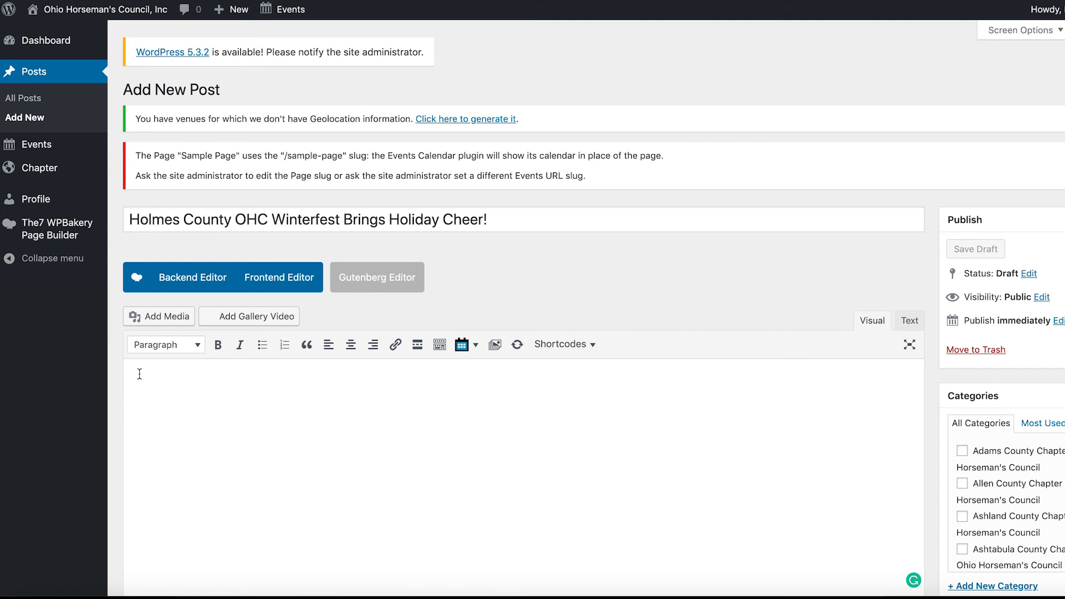
pyautogui.scroll(-5, 139, 374)
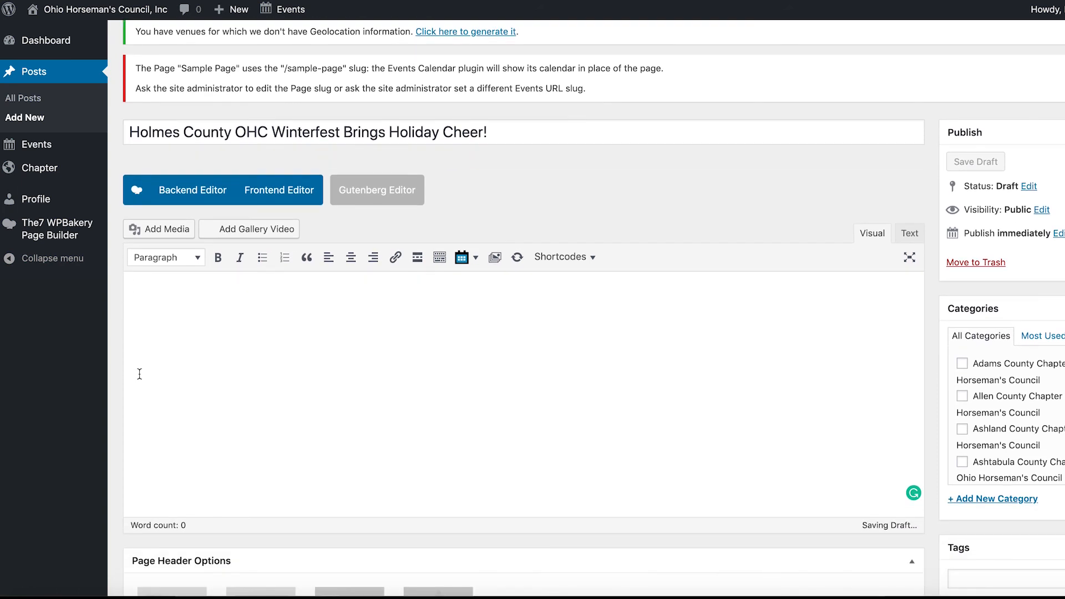
pyautogui.scroll(-1, 139, 374)
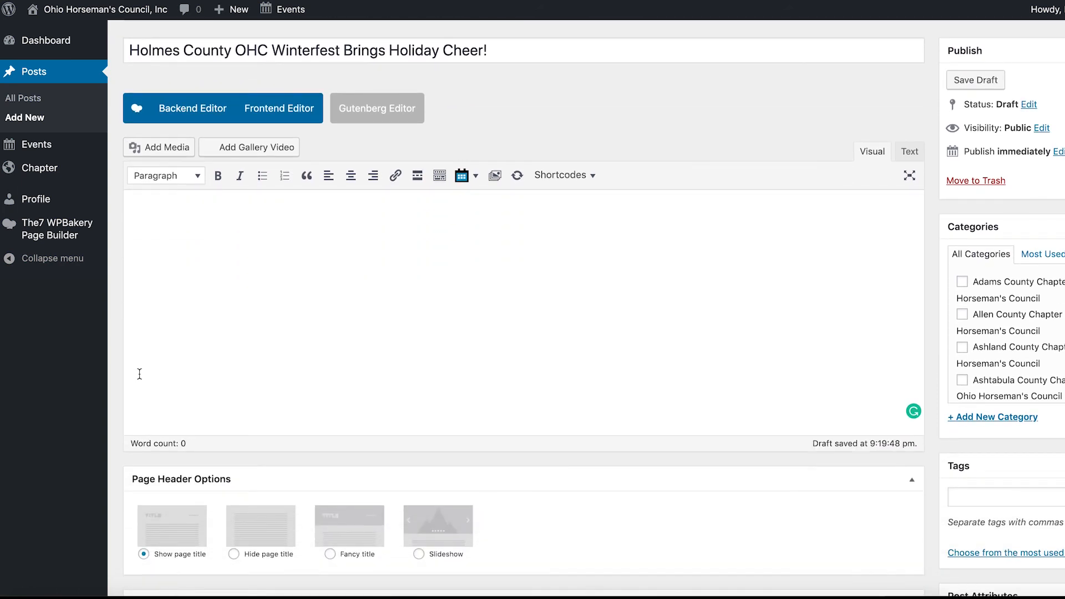
pyautogui.scroll(-1, 140, 374)
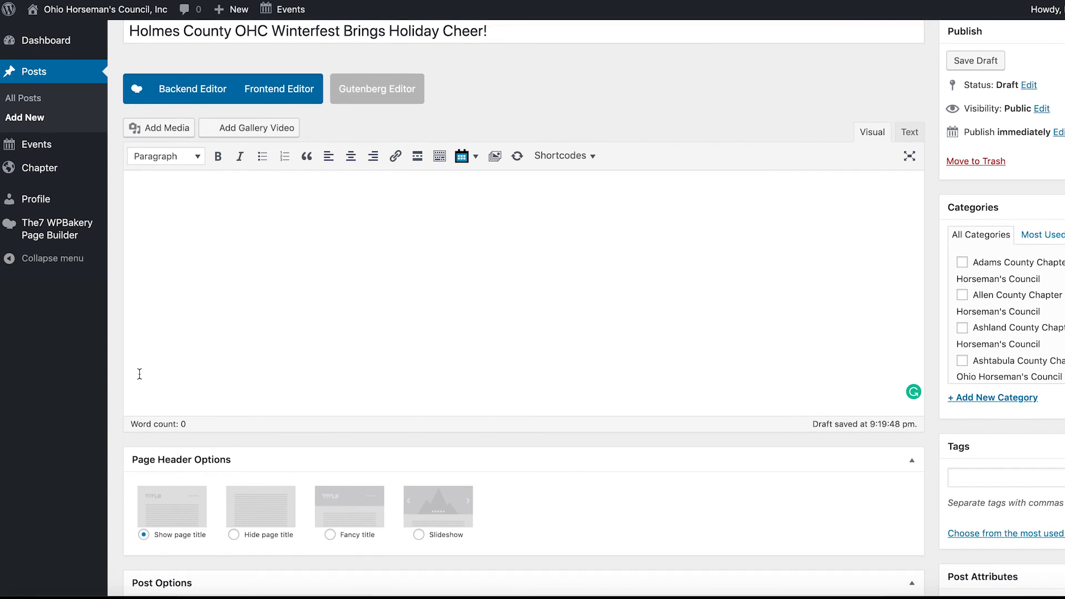
pyautogui.hotkey('ctrl', 'v')
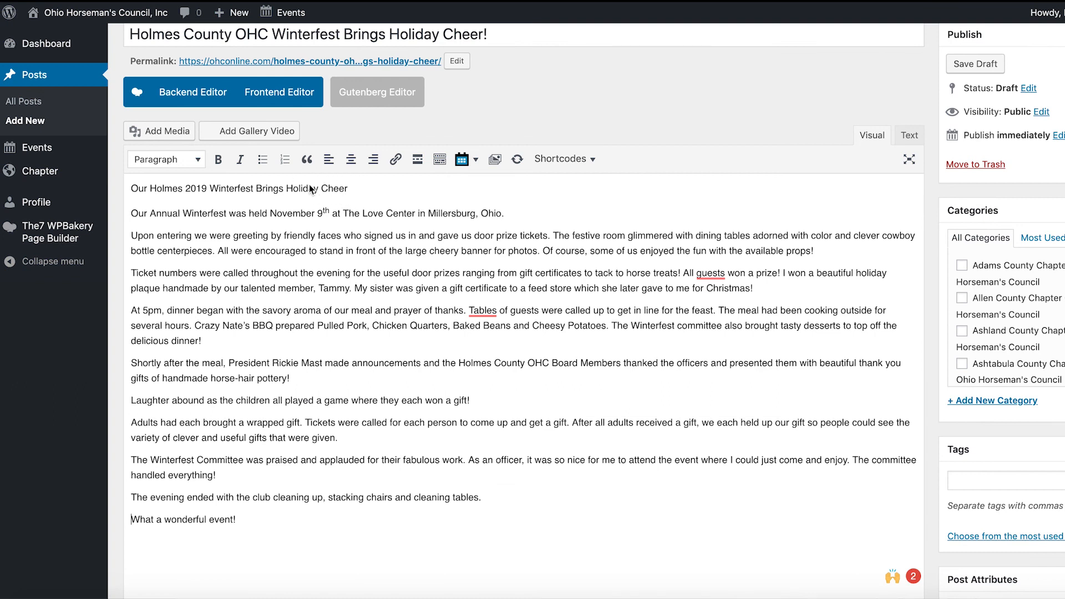
# Format the article's first line, "Our Holmes 2019 Winterfest Brings Holiday Cheer", as Heading 3.
pyautogui.moveTo(131, 189); pyautogui.dragTo(353, 189)
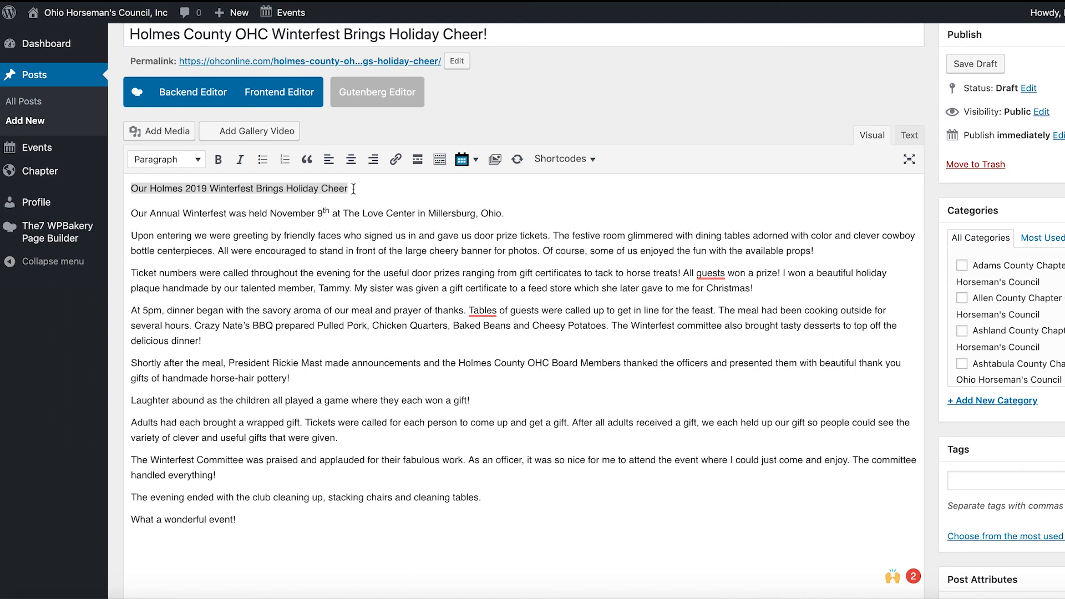
pyautogui.click(167, 160)
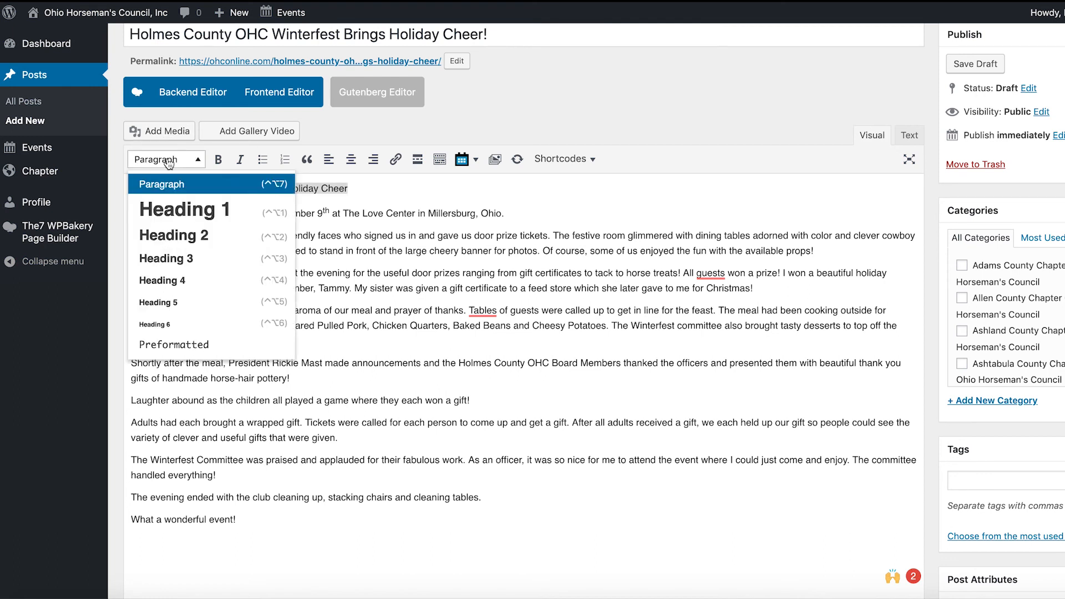
pyautogui.click(175, 261)
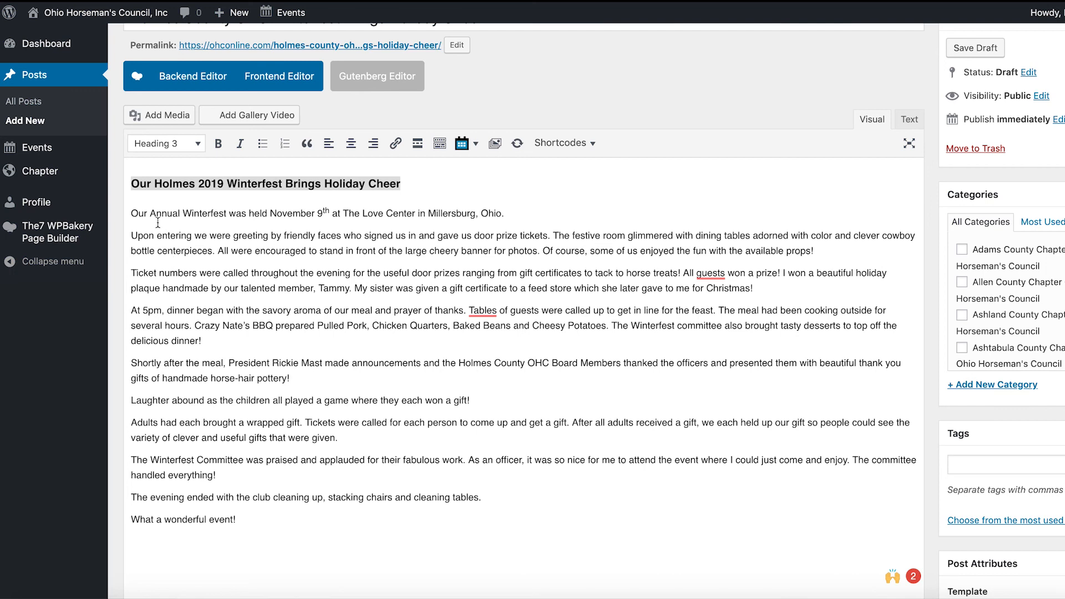
# Insert the Winterfest flyer on a new line below the opening sentence, filtering the media library by Chapter - Holmes.
pyautogui.click(510, 213)
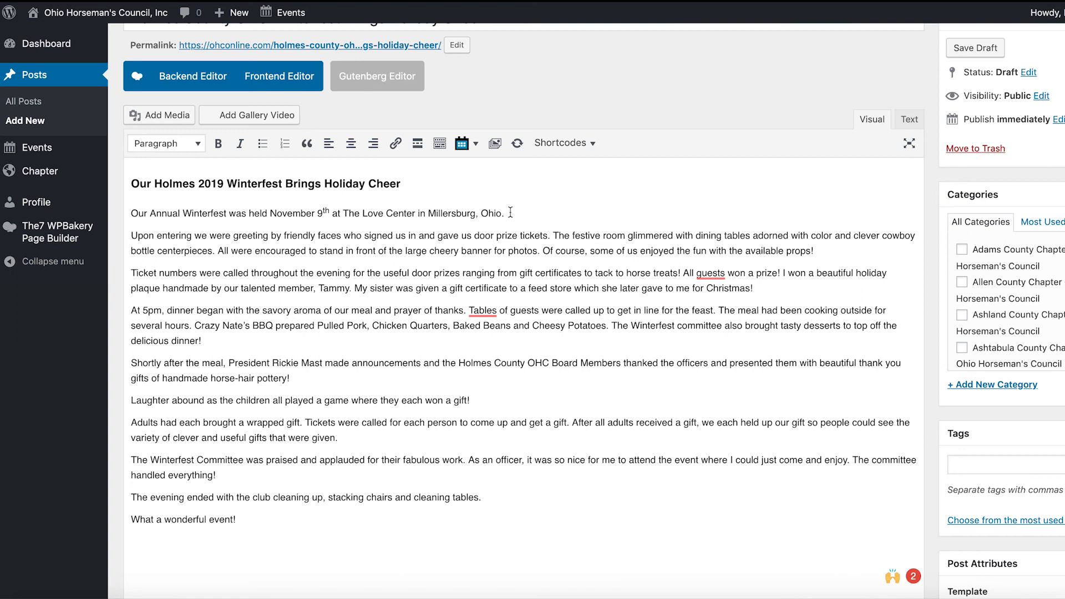
pyautogui.press('Return')
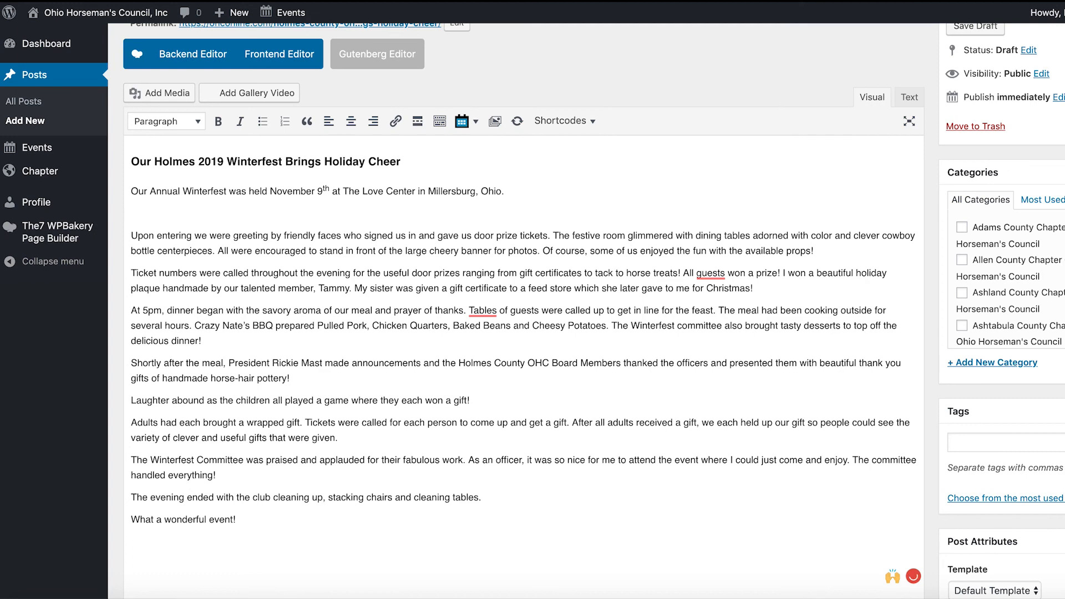
pyautogui.click(162, 93)
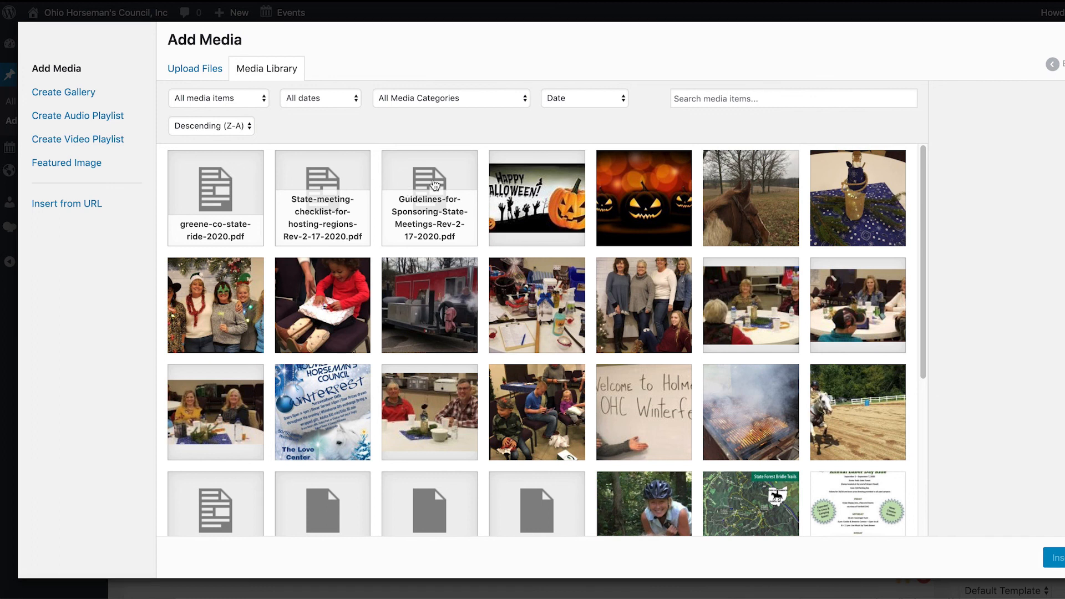
pyautogui.click(435, 98)
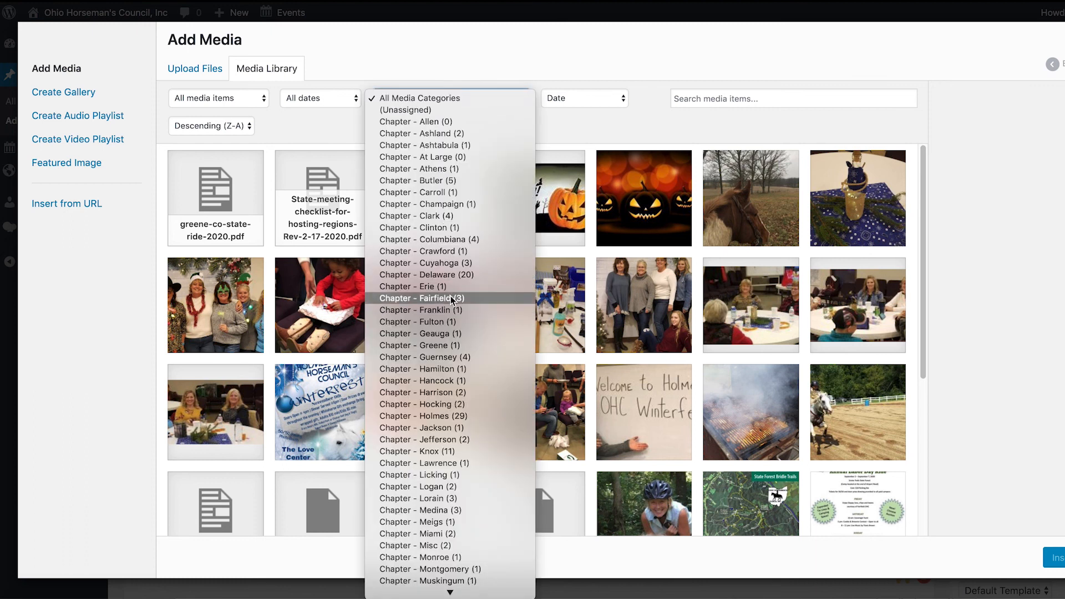
pyautogui.click(450, 415)
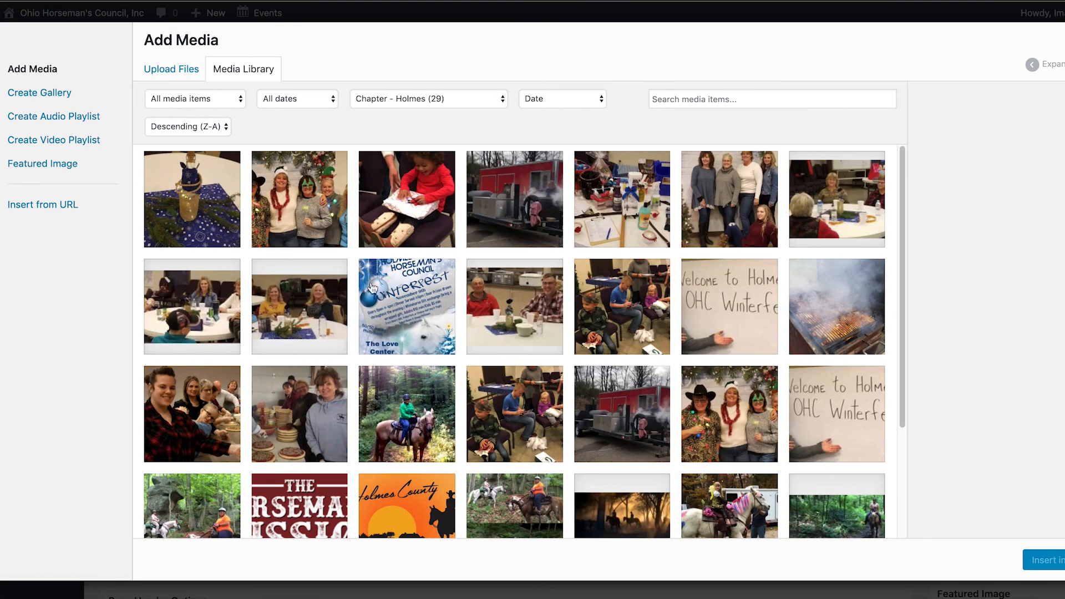
pyautogui.click(403, 315)
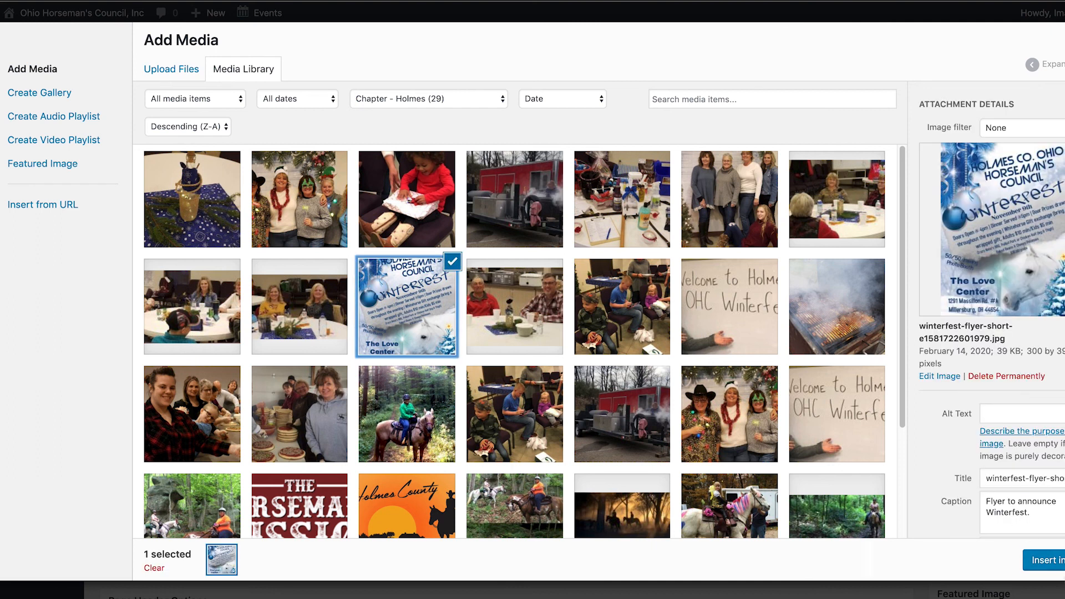
pyautogui.click(1052, 564)
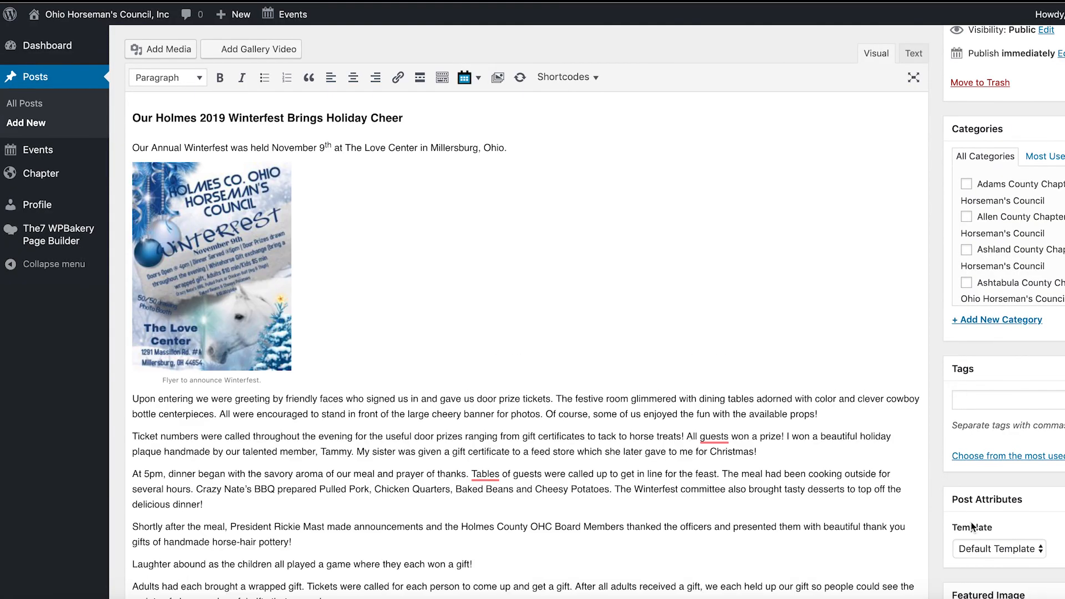
# Add a line break between the flyer and its caption, and insert the cowboy bottle centerpiece photo from the media library below it.
pyautogui.click(203, 253)
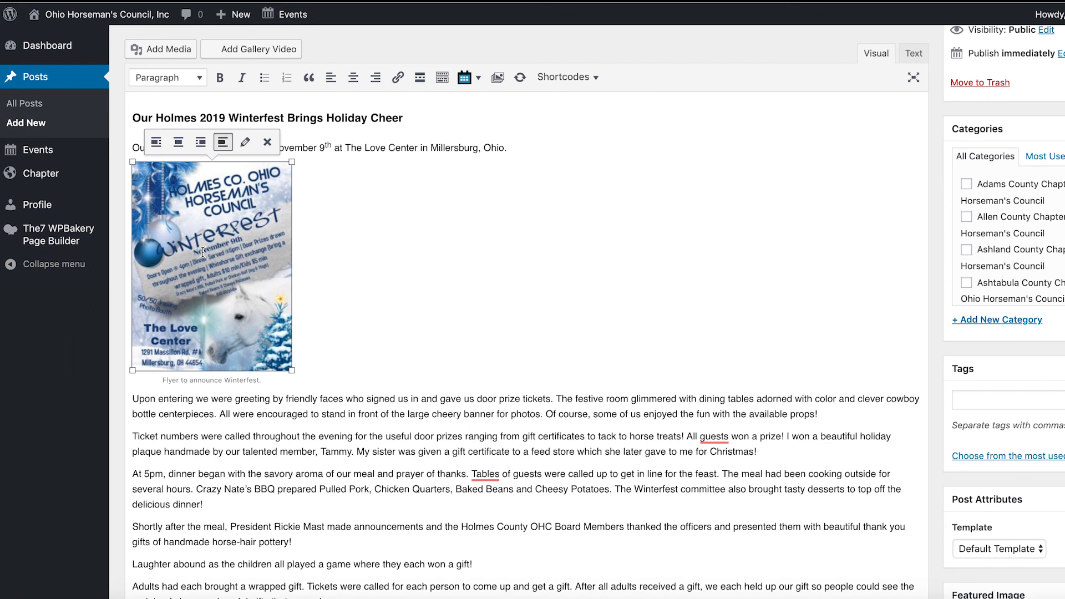
pyautogui.press('Right')
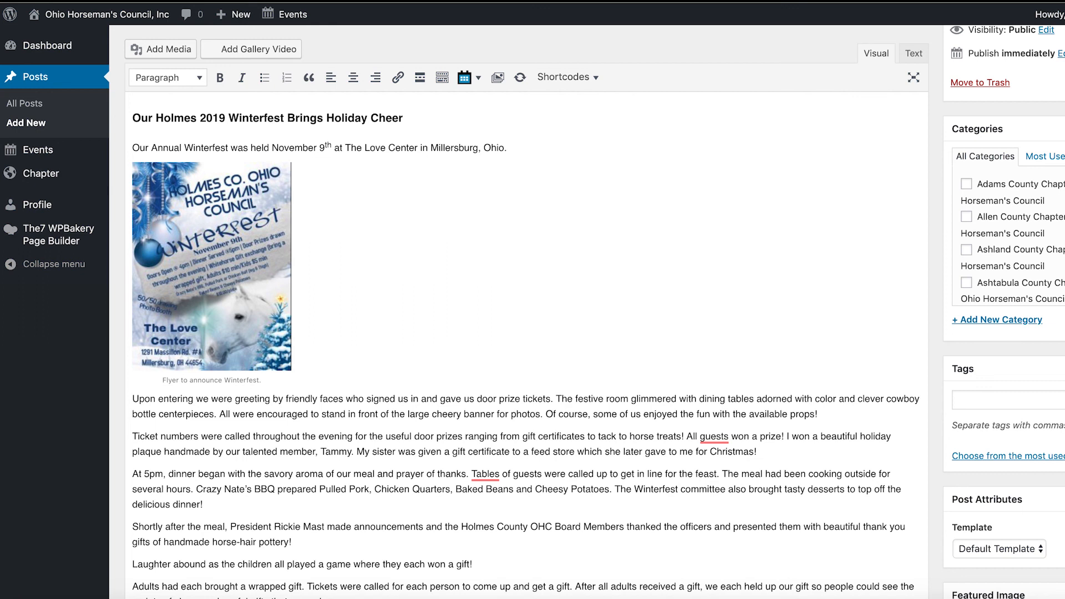
pyautogui.press('Return')
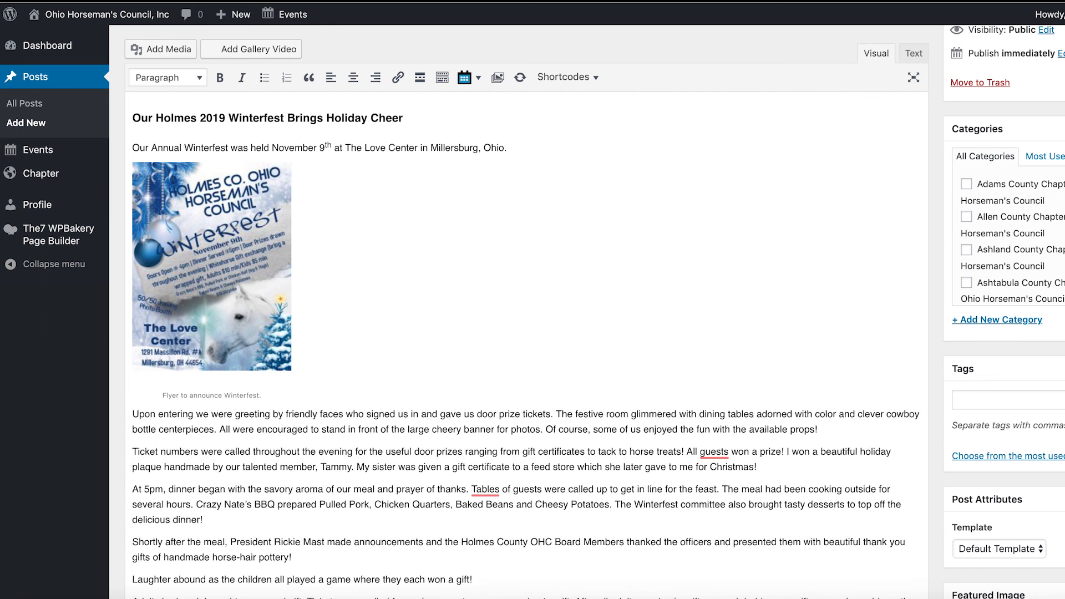
pyautogui.click(164, 51)
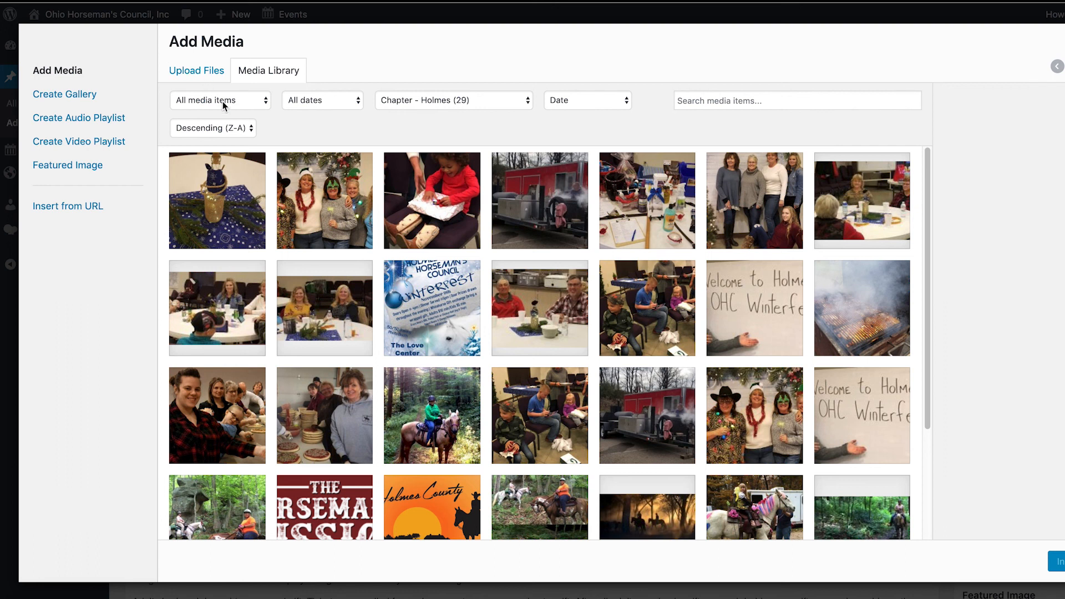
pyautogui.click(219, 201)
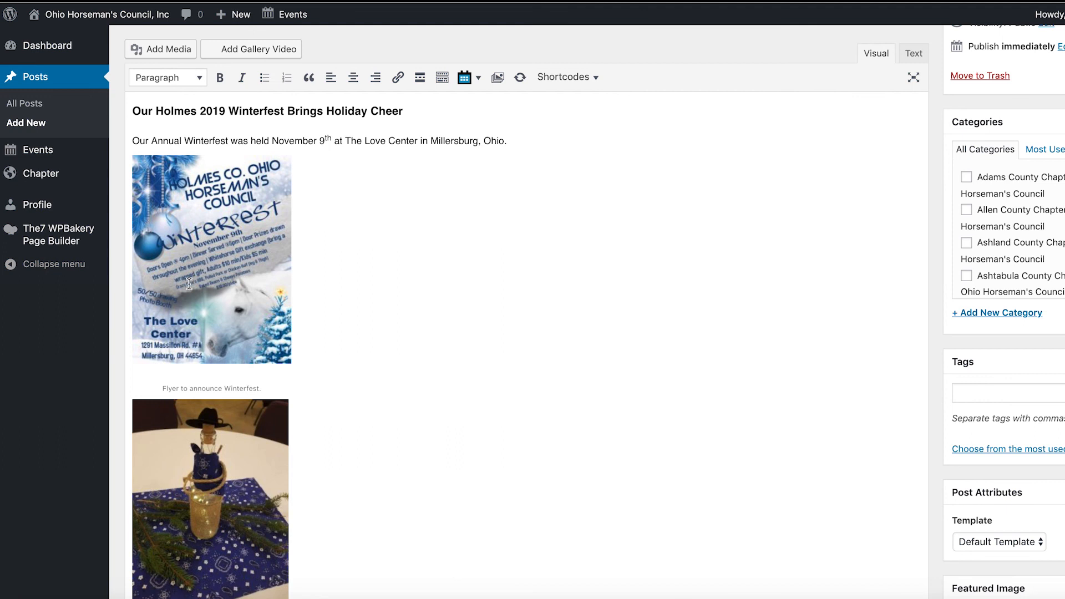
# Align both the Winterfest flyer and the centerpiece photo left.
pyautogui.click(189, 283)
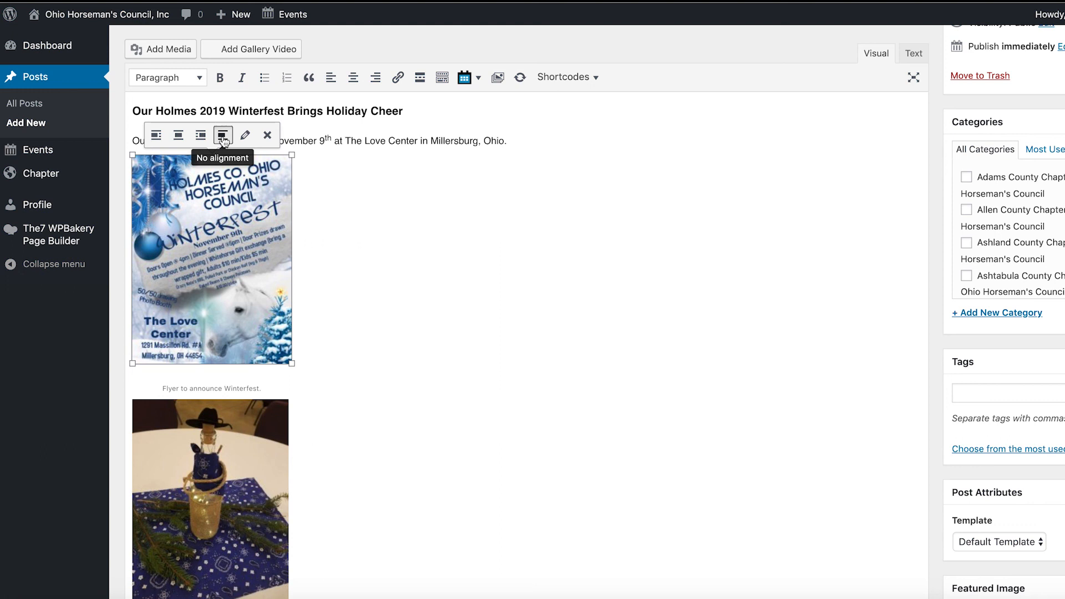
pyautogui.click(156, 138)
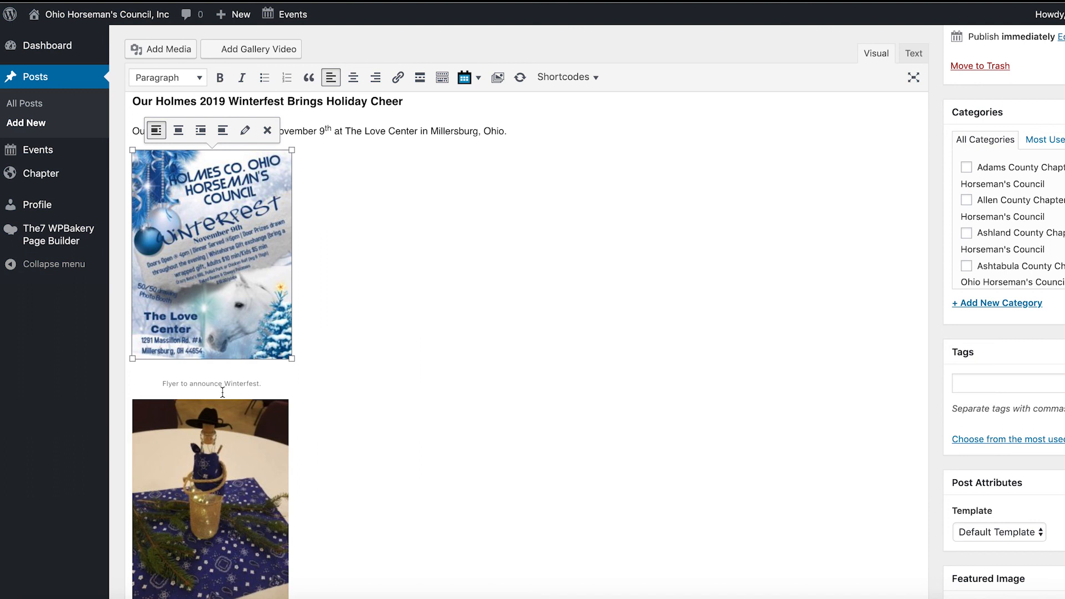
pyautogui.click(230, 439)
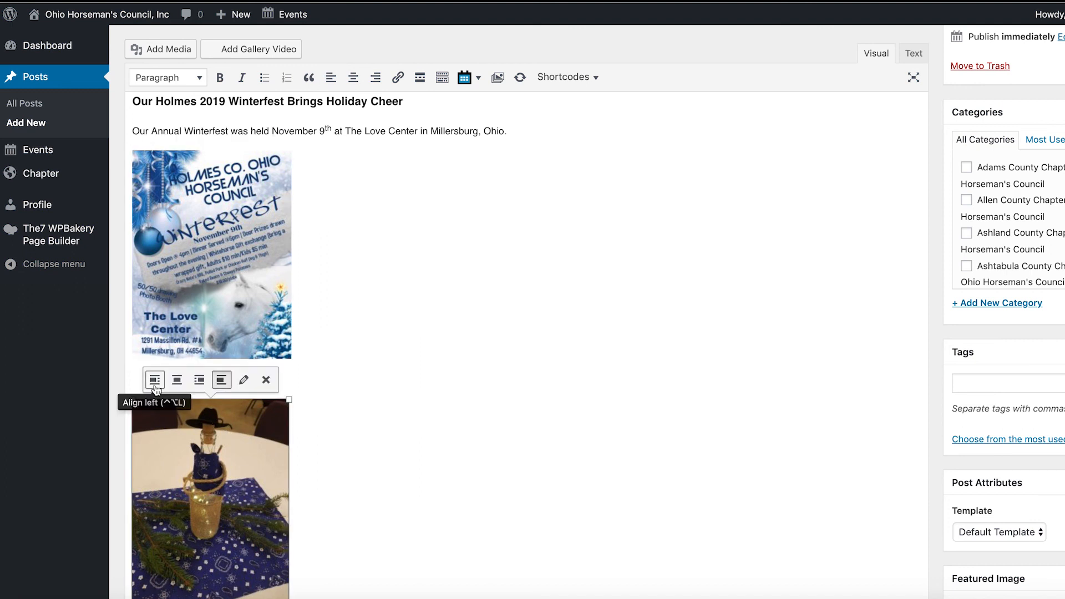
pyautogui.click(155, 380)
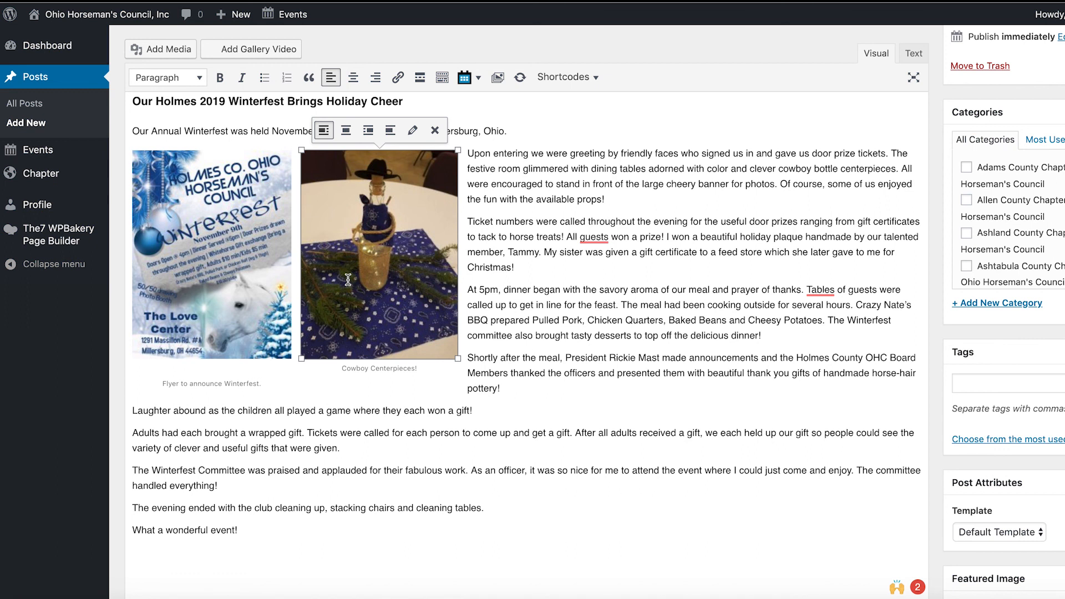
# Add a line with a period between the centerpiece photo and its caption to level it with the flyer's caption.
pyautogui.click(400, 288)
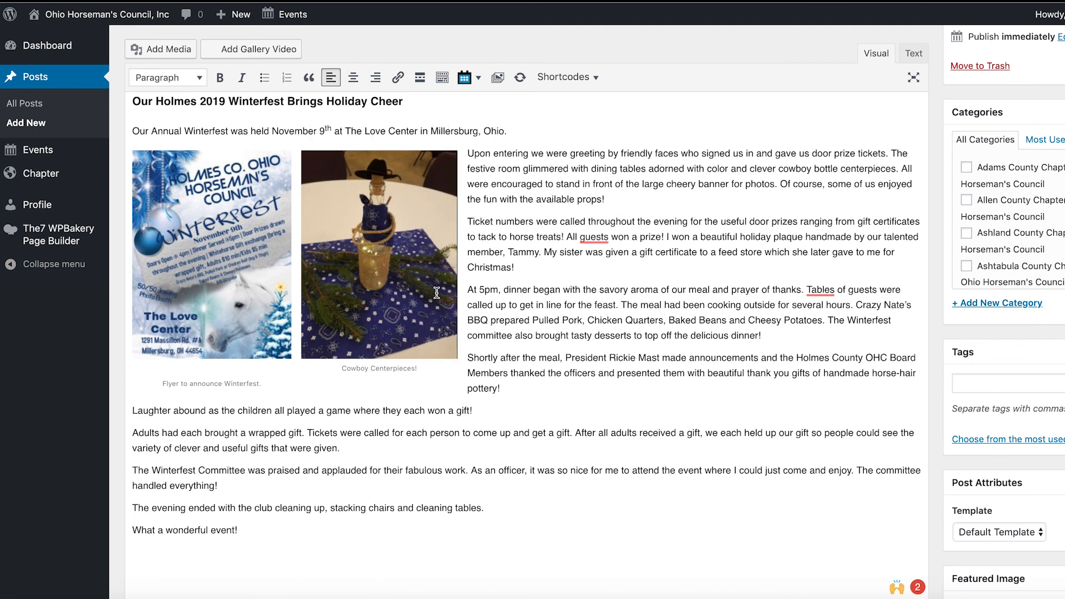
pyautogui.press('Return')
pyautogui.write('.')
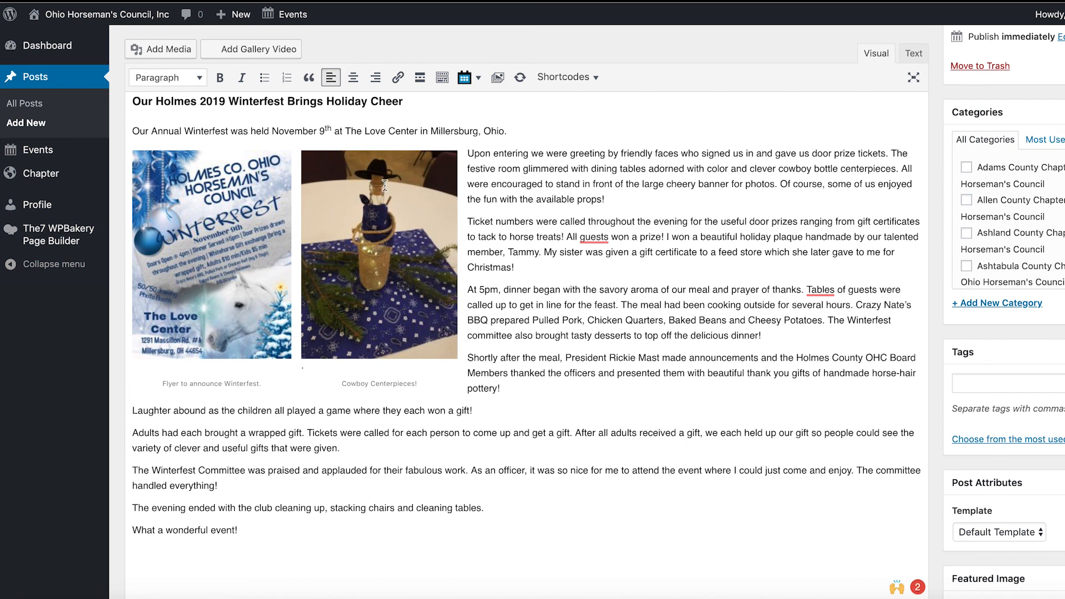
# Insert the group photo booth picture winterfest14.jpg from the media library beside the cowboy centerpiece photo and align it left.
pyautogui.click(165, 50)
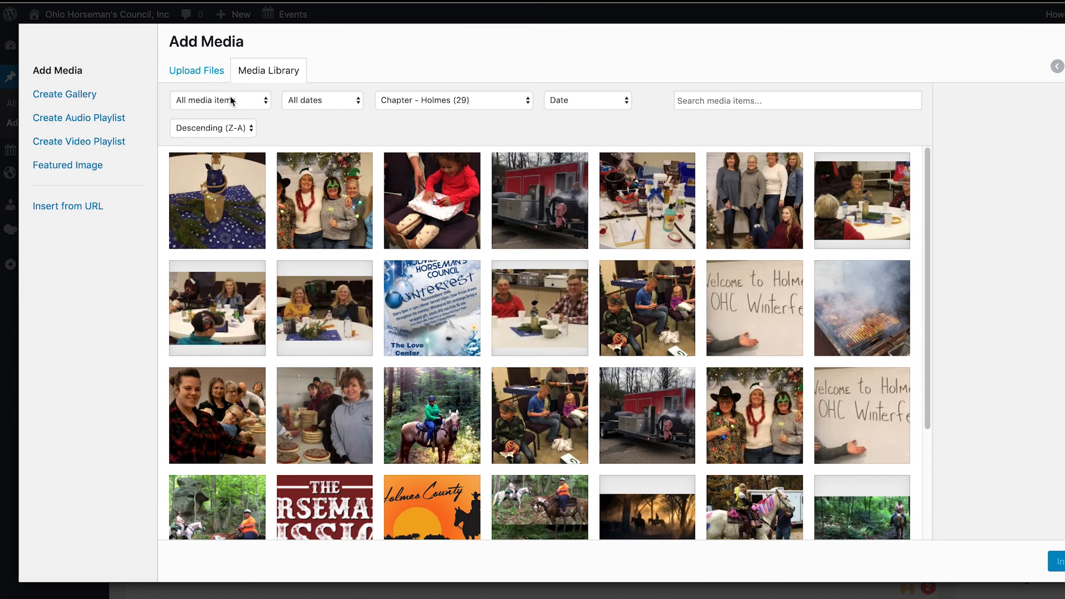
pyautogui.click(320, 204)
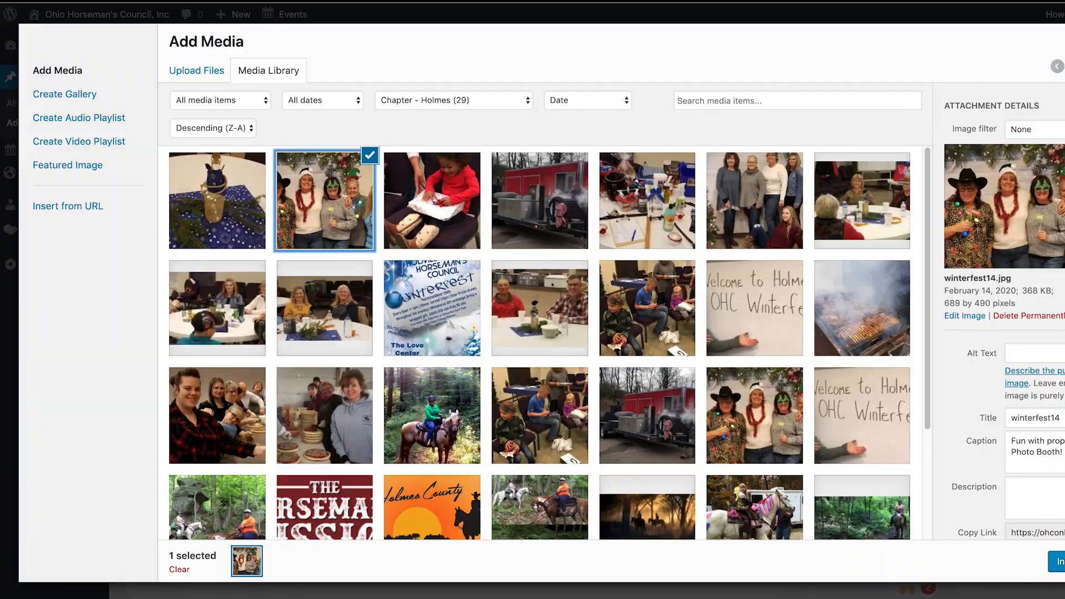
pyautogui.click(1058, 562)
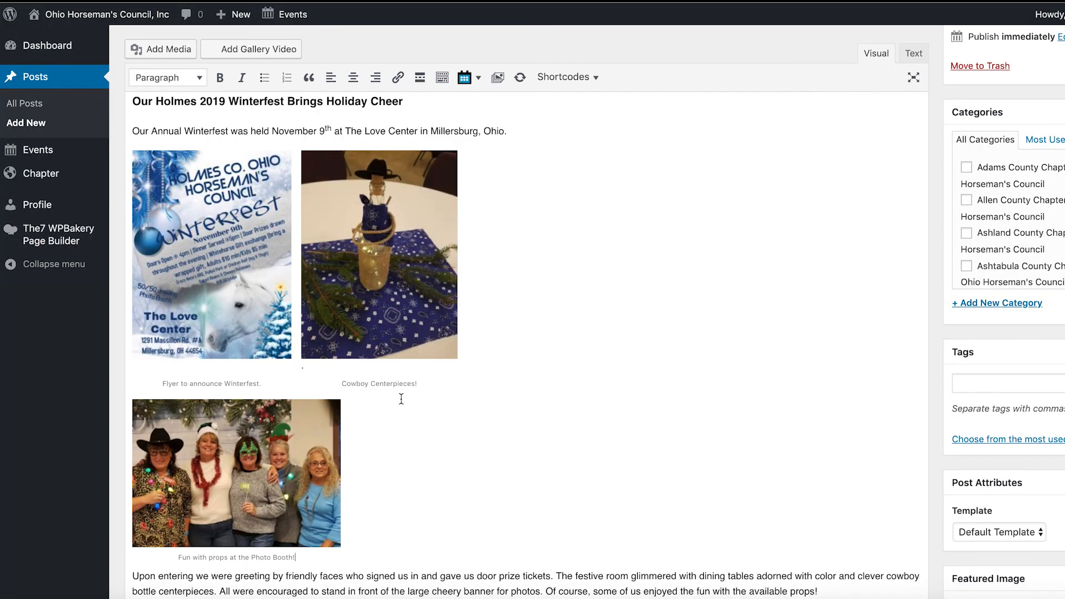
pyautogui.click(257, 449)
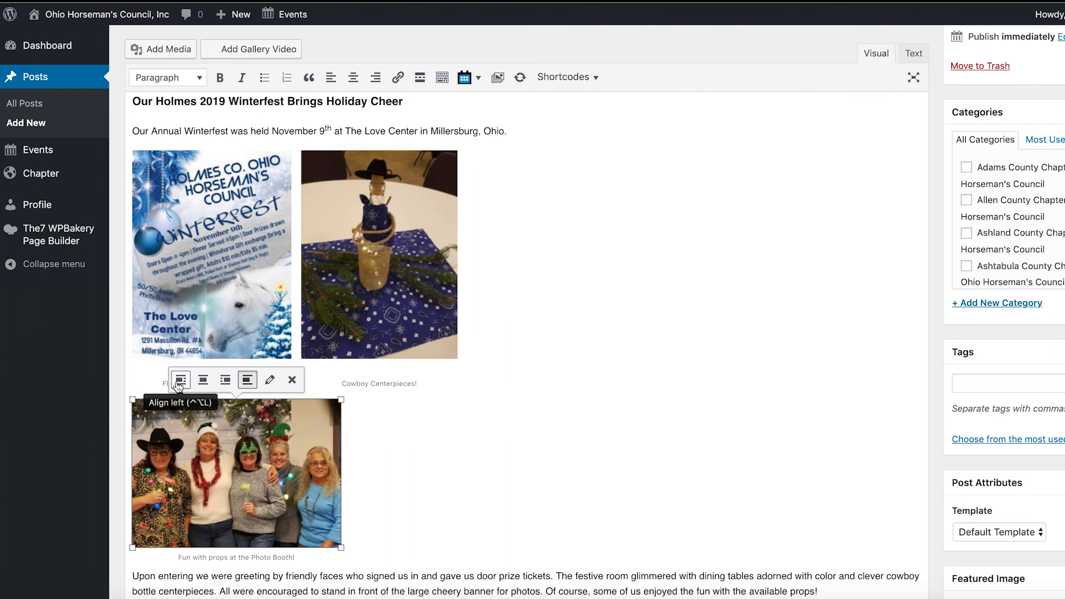
pyautogui.click(180, 381)
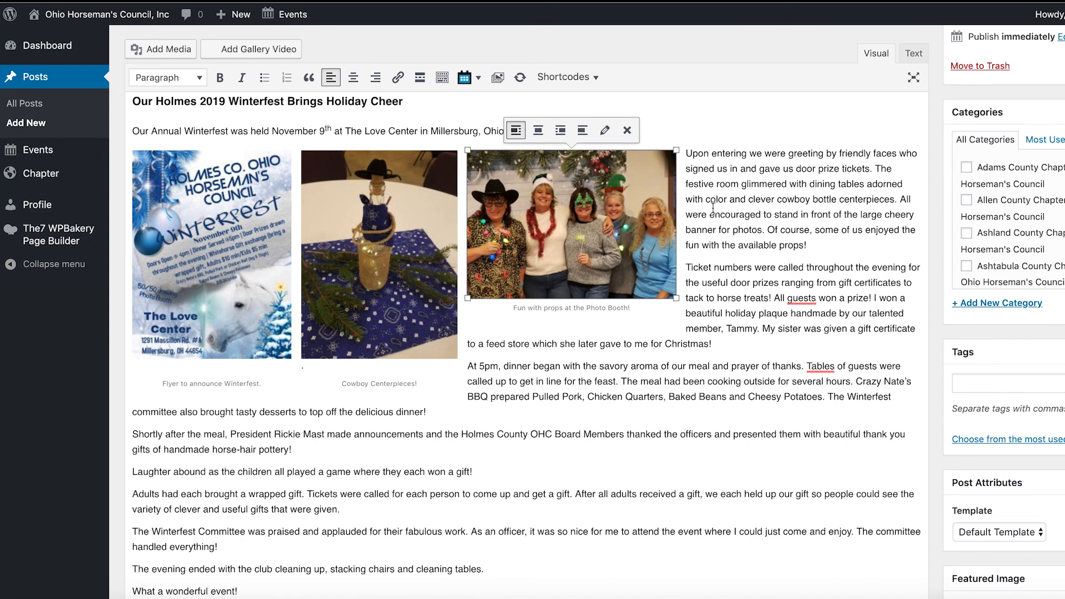
# Give the photo booth picture a custom size with a width of 400 px and update the image.
pyautogui.click(605, 133)
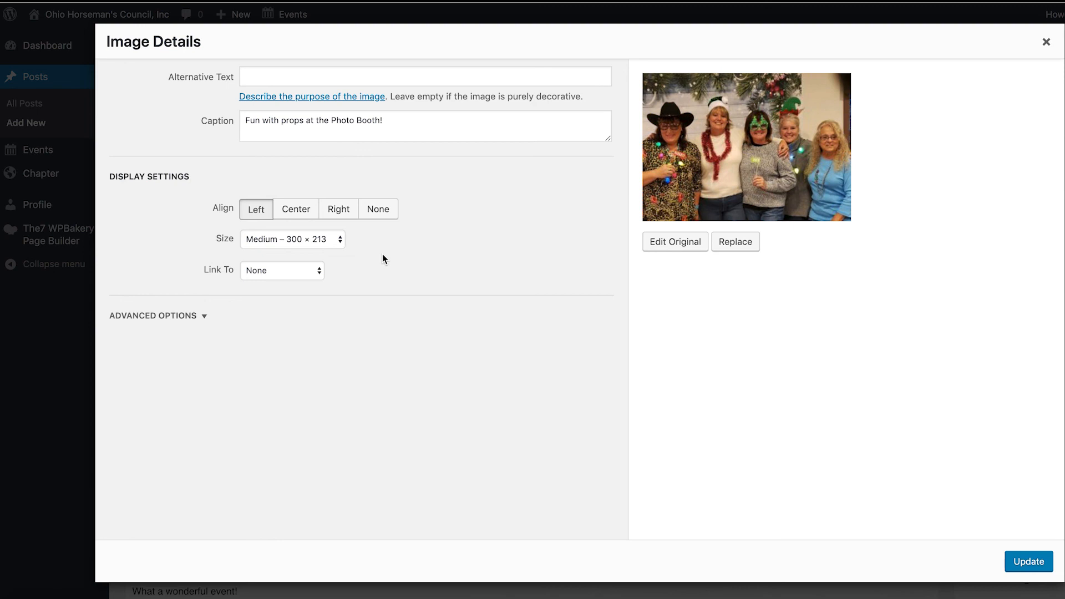
pyautogui.click(291, 241)
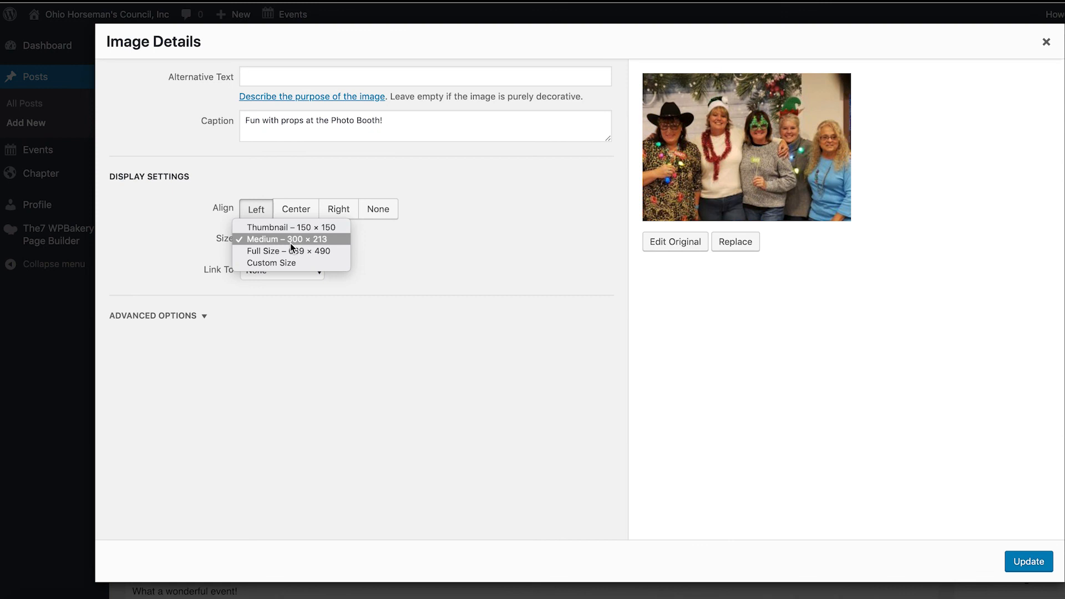
pyautogui.click(290, 263)
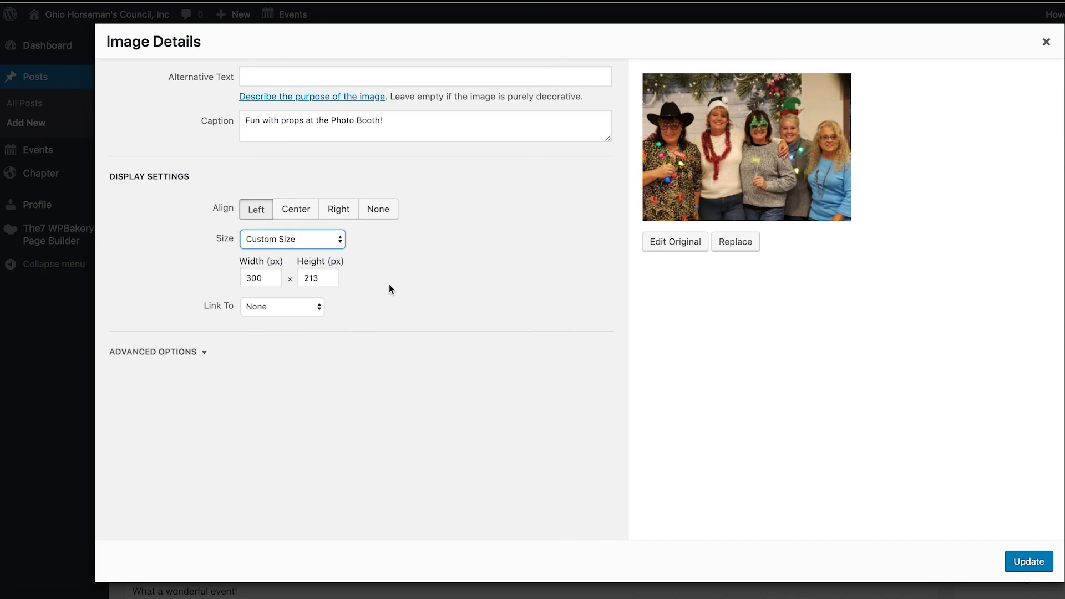
pyautogui.doubleClick(250, 277)
pyautogui.write('400')
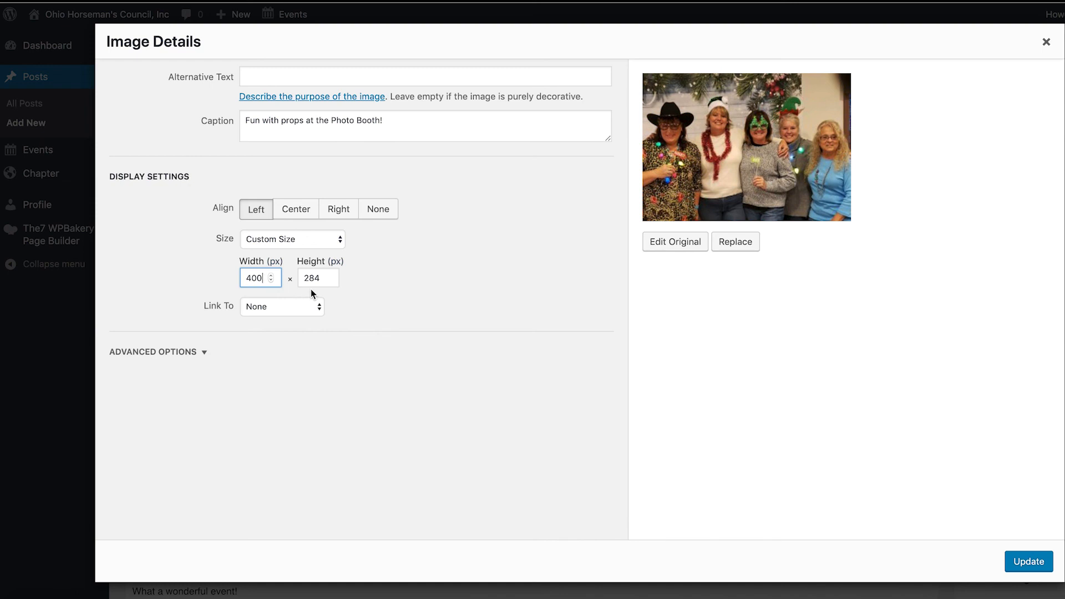
pyautogui.click(1031, 563)
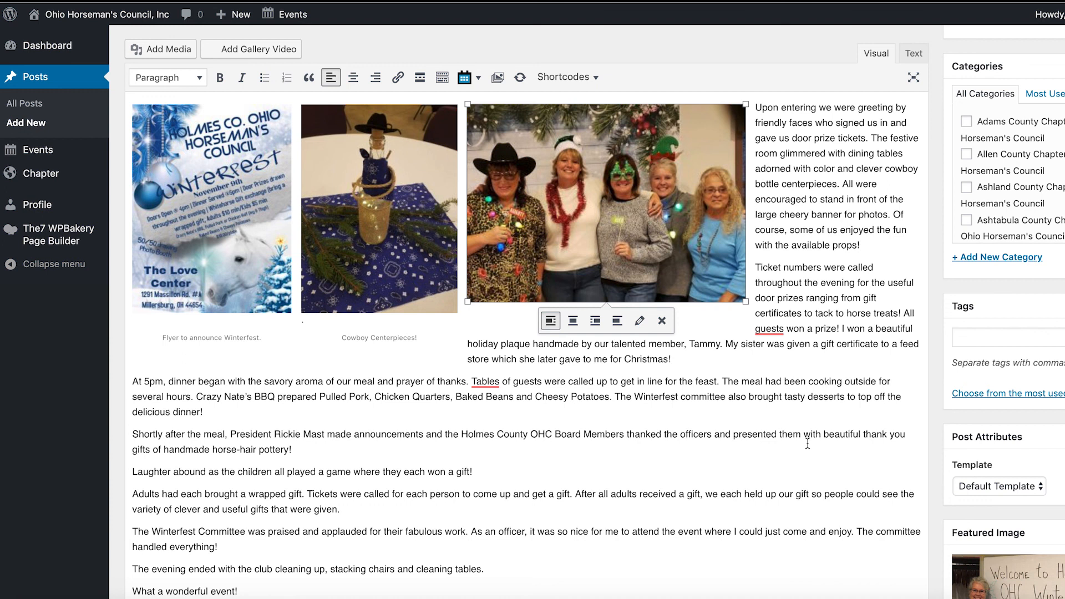
# Save the post as a draft and preview it, checking how the photo row and article text are laid out.
pyautogui.scroll(3, 844, 454)
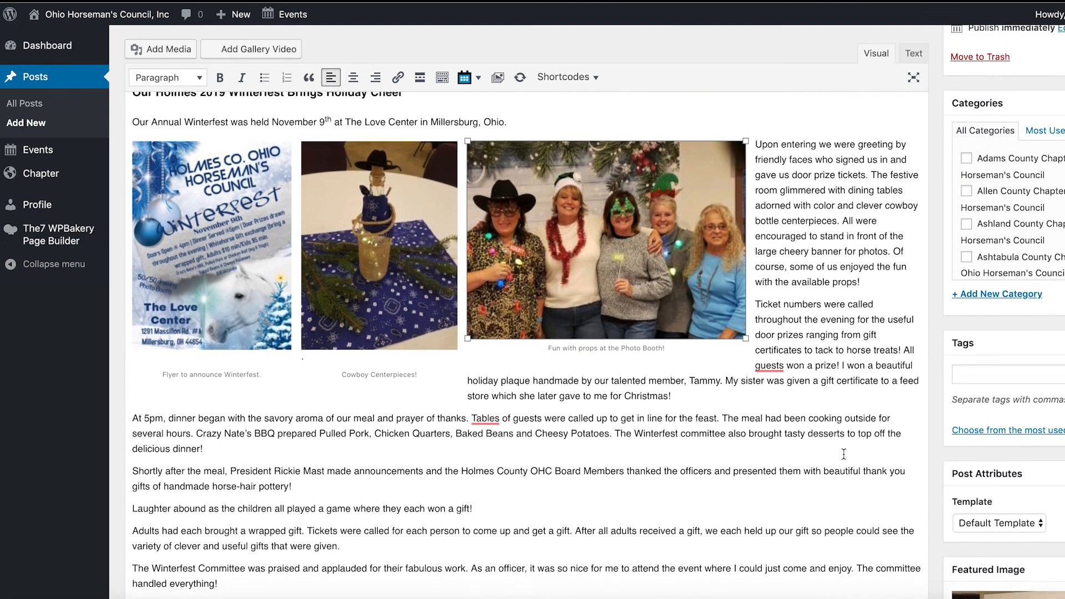
pyautogui.scroll(2, 844, 454)
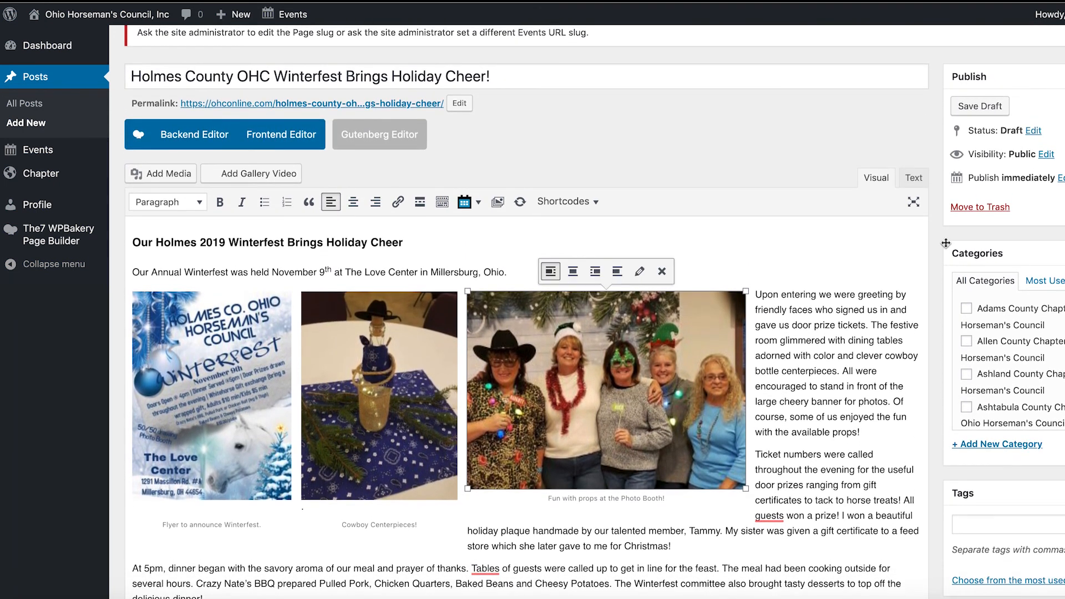
pyautogui.click(967, 107)
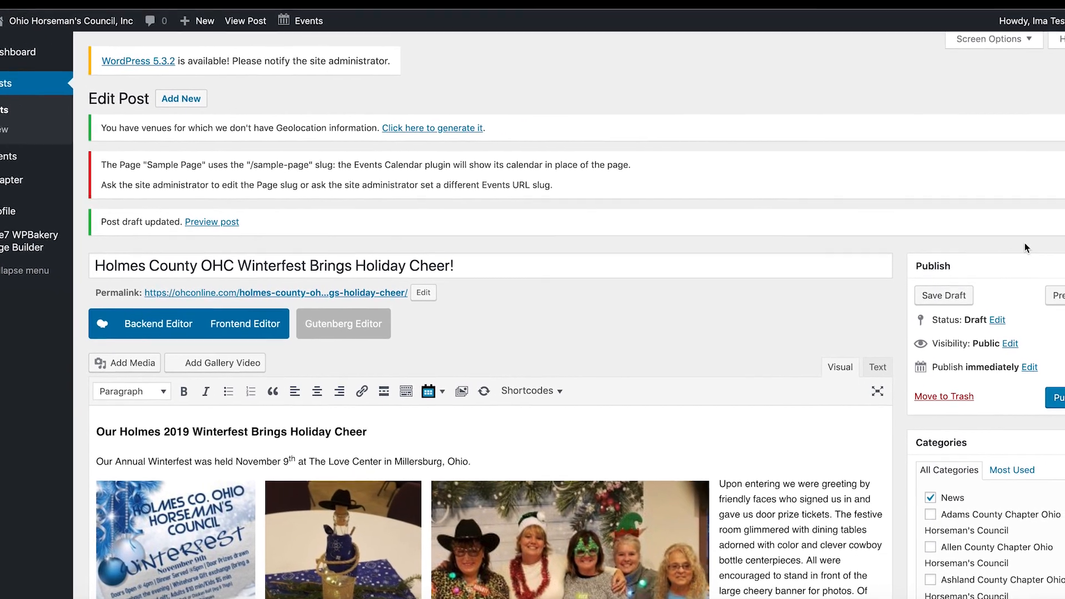
pyautogui.click(1059, 297)
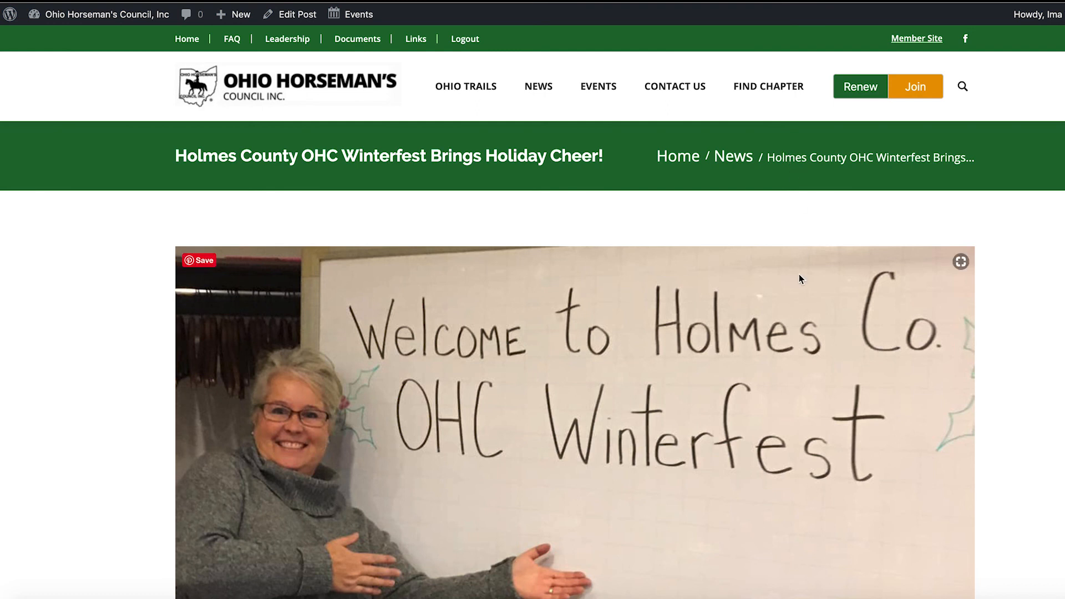
pyautogui.scroll(-5, 803, 295)
pyautogui.scroll(-4, 802, 300)
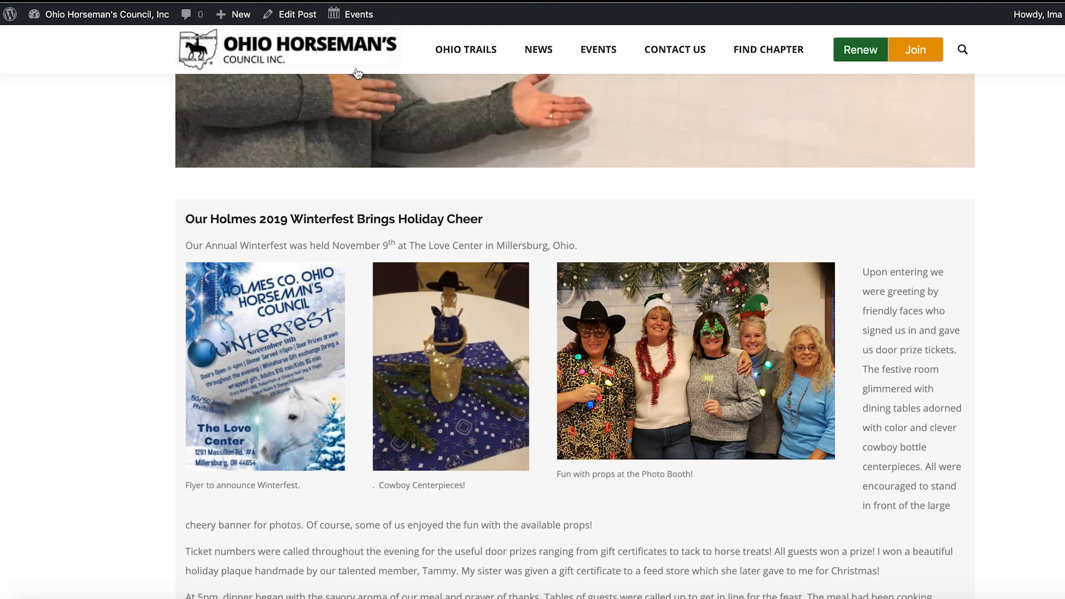
# Return to editing the post and insert a Gap shortcode directly before the paragraph starting "Upon entering".
pyautogui.click(295, 18)
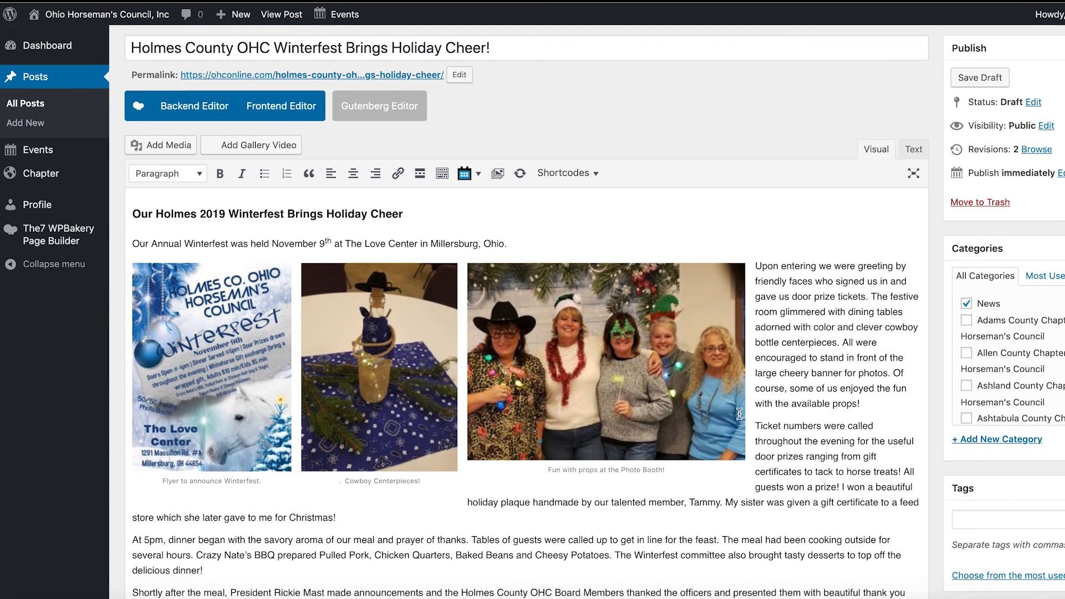
pyautogui.click(756, 265)
pyautogui.click(557, 179)
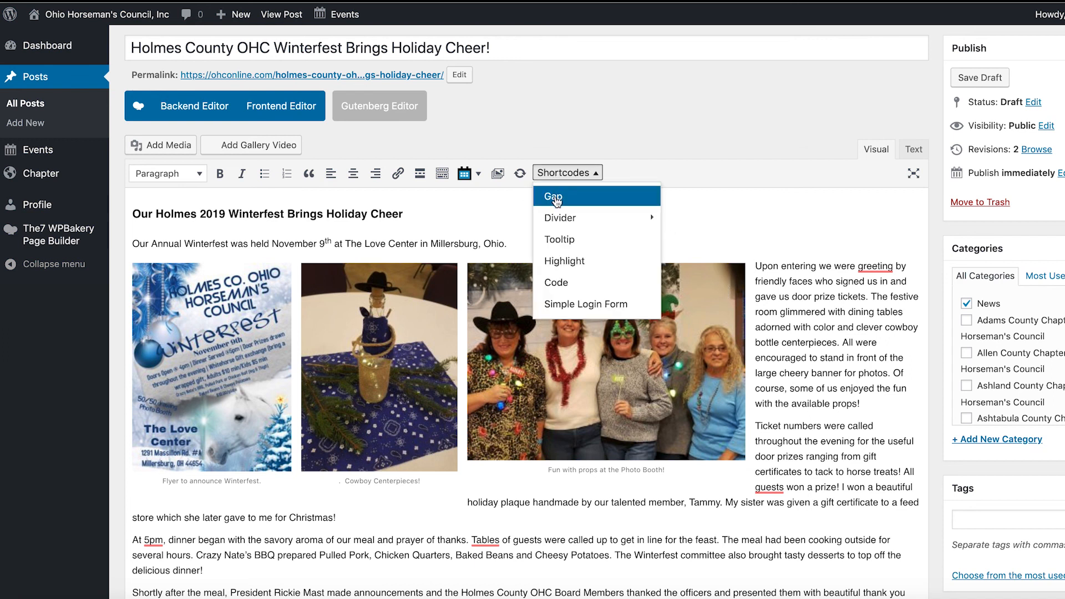
pyautogui.click(556, 197)
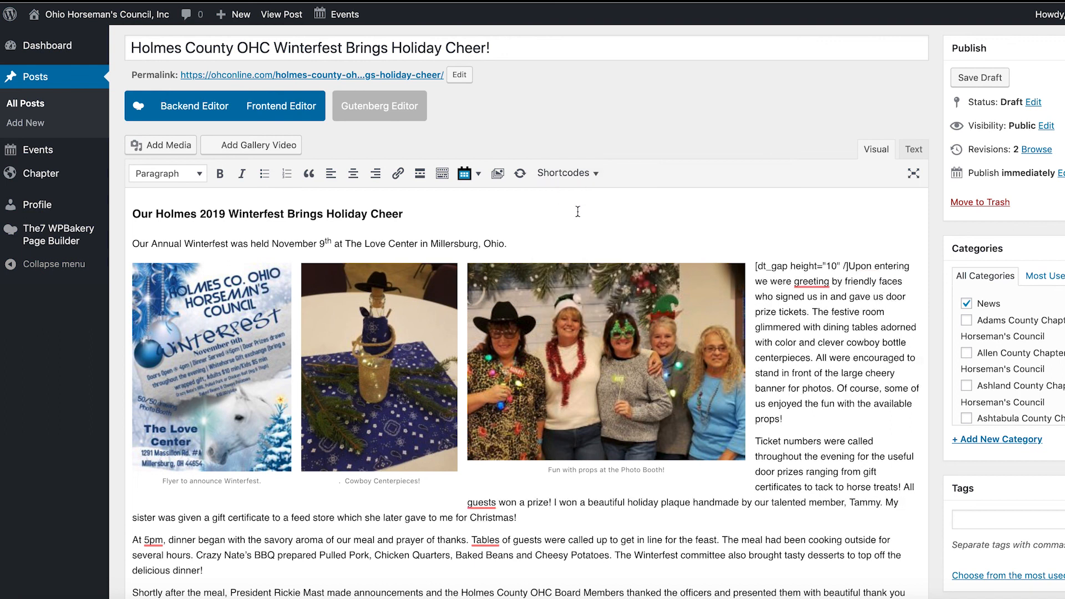
# Save the draft again and preview the post to check the spacing between the photo row and the text below.
pyautogui.scroll(-1, 644, 295)
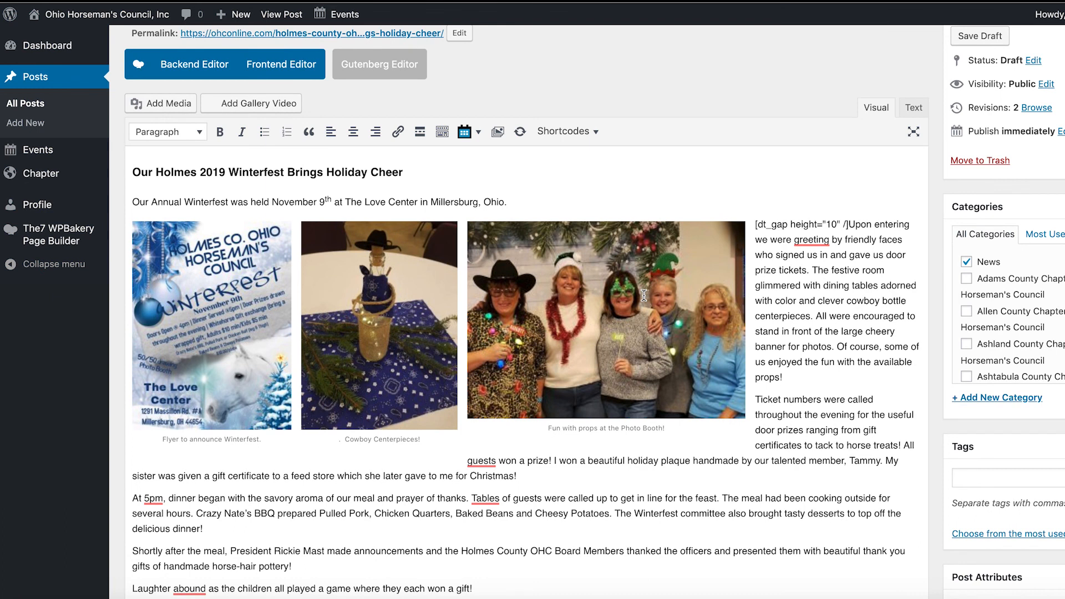
pyautogui.scroll(-1, 644, 295)
pyautogui.scroll(-1, 644, 296)
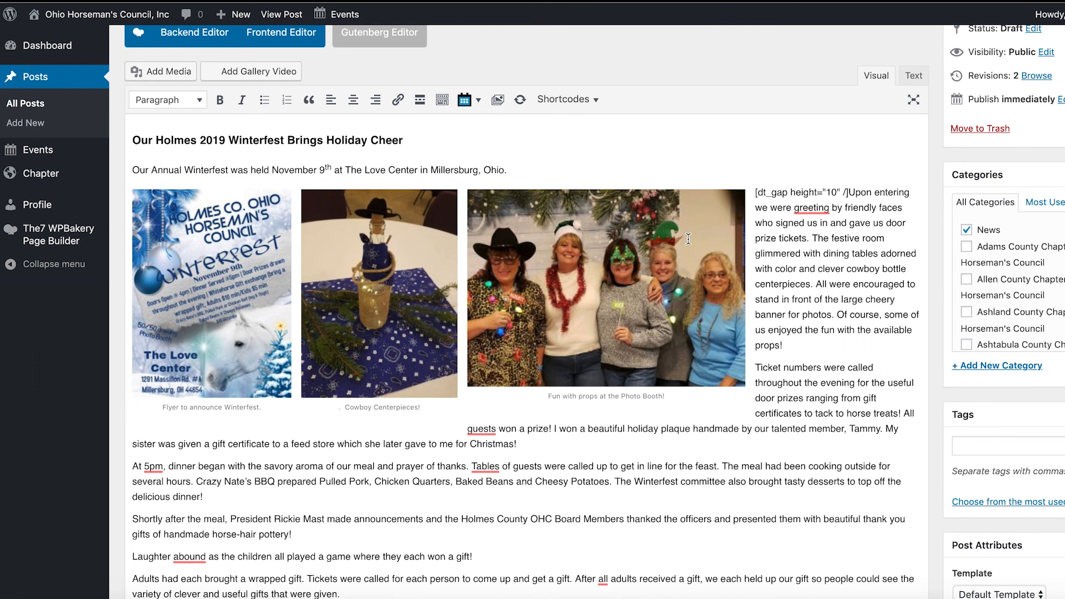
pyautogui.scroll(-1, 688, 238)
pyautogui.scroll(3, 773, 298)
pyautogui.scroll(3, 773, 298)
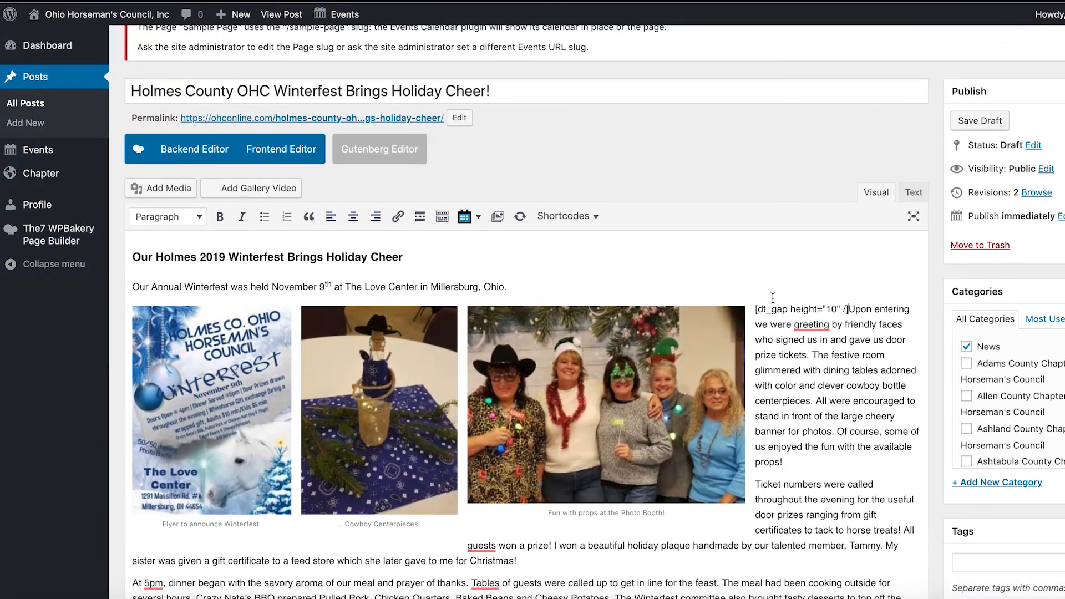
pyautogui.click(977, 123)
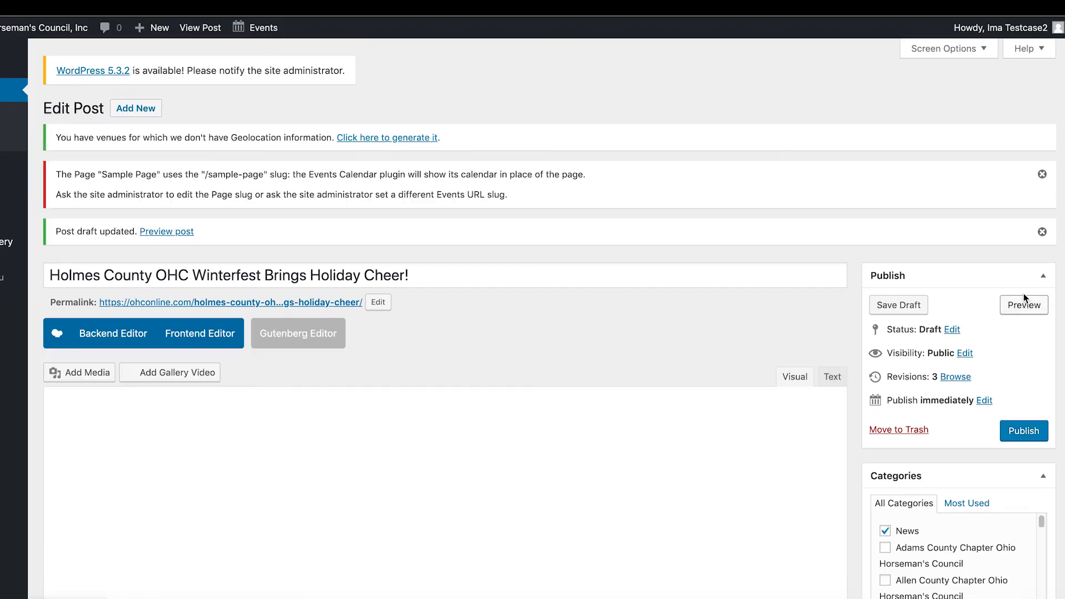
pyautogui.click(1024, 304)
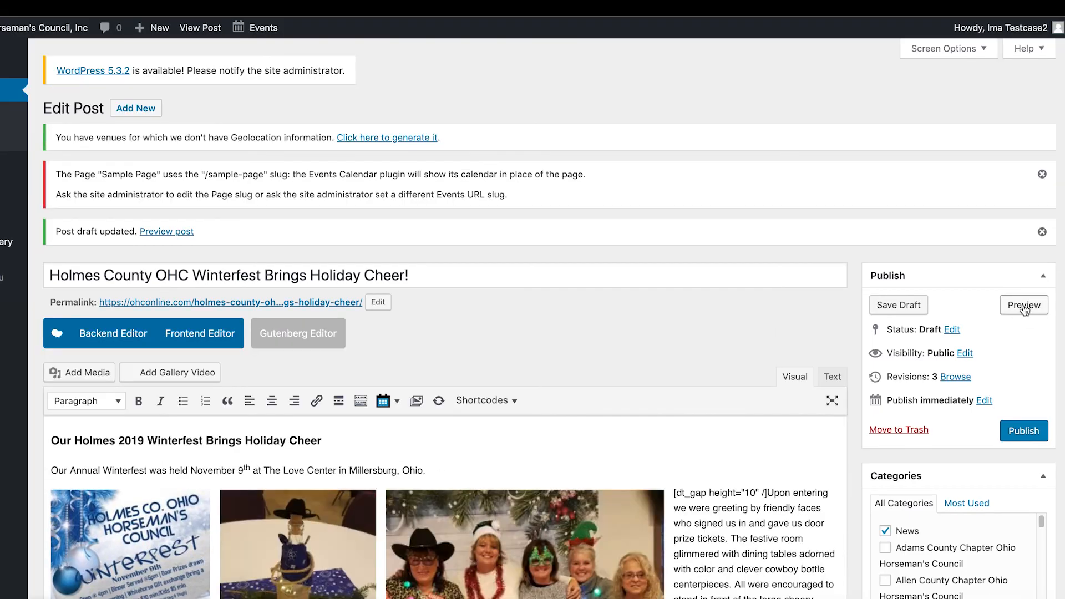
pyautogui.scroll(-3, 533, 333)
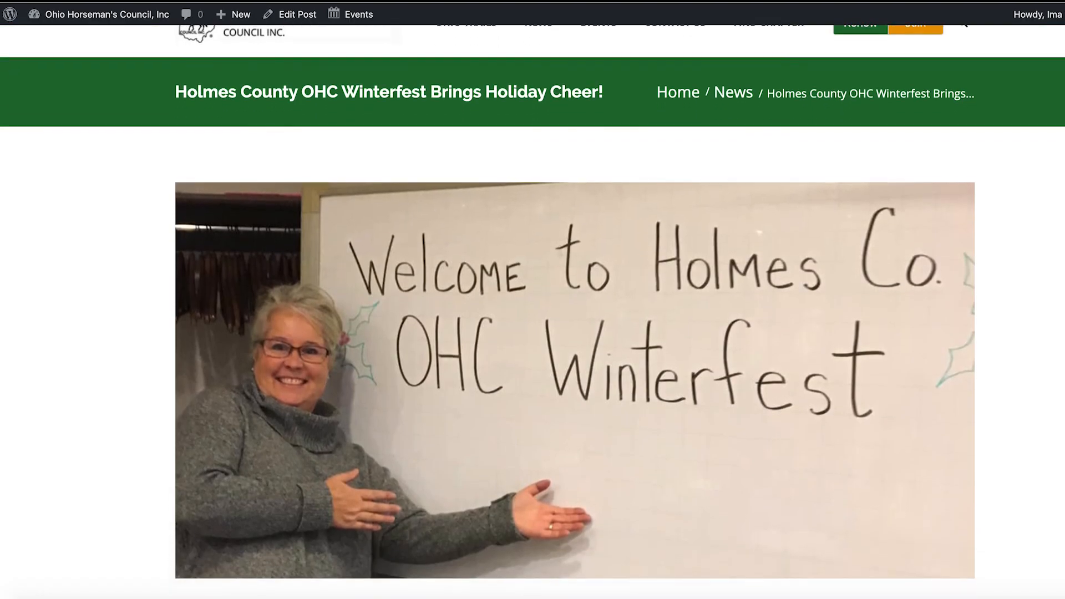
pyautogui.scroll(-8, 533, 333)
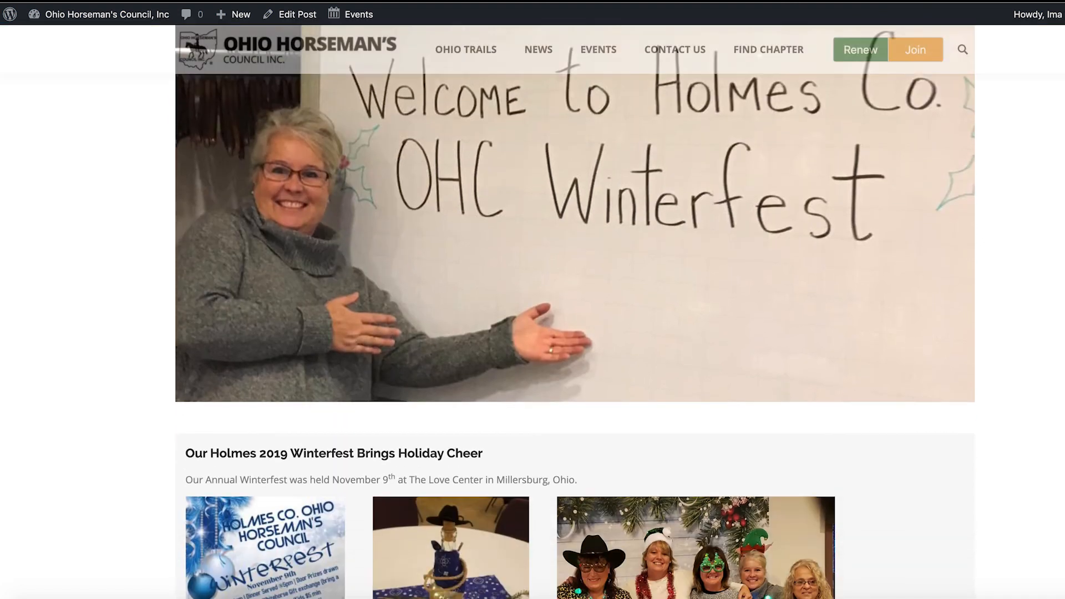
pyautogui.scroll(-1, 575, 333)
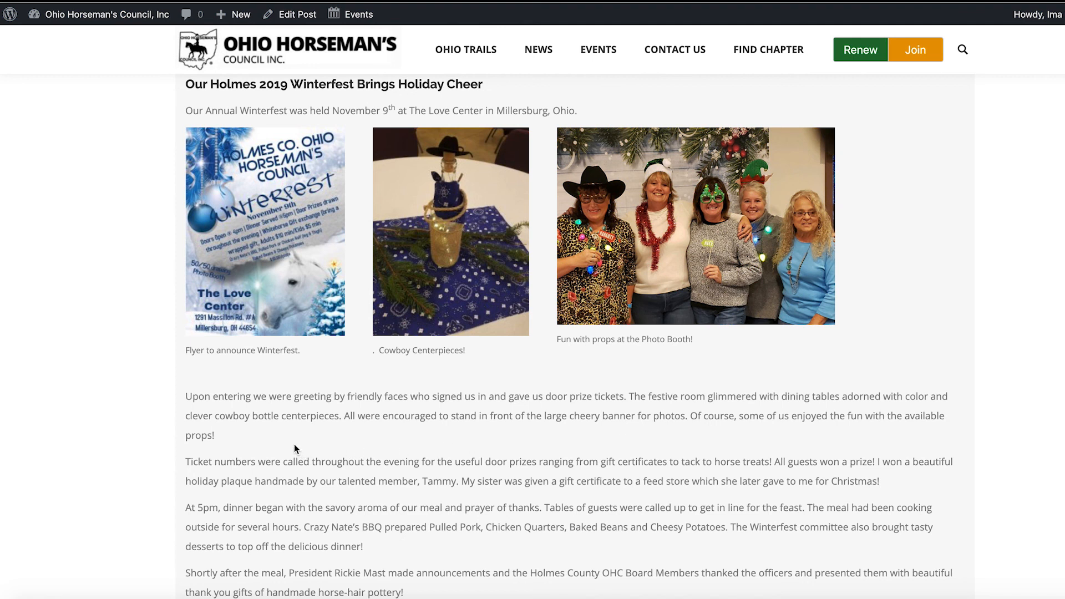
pyautogui.scroll(1, 294, 449)
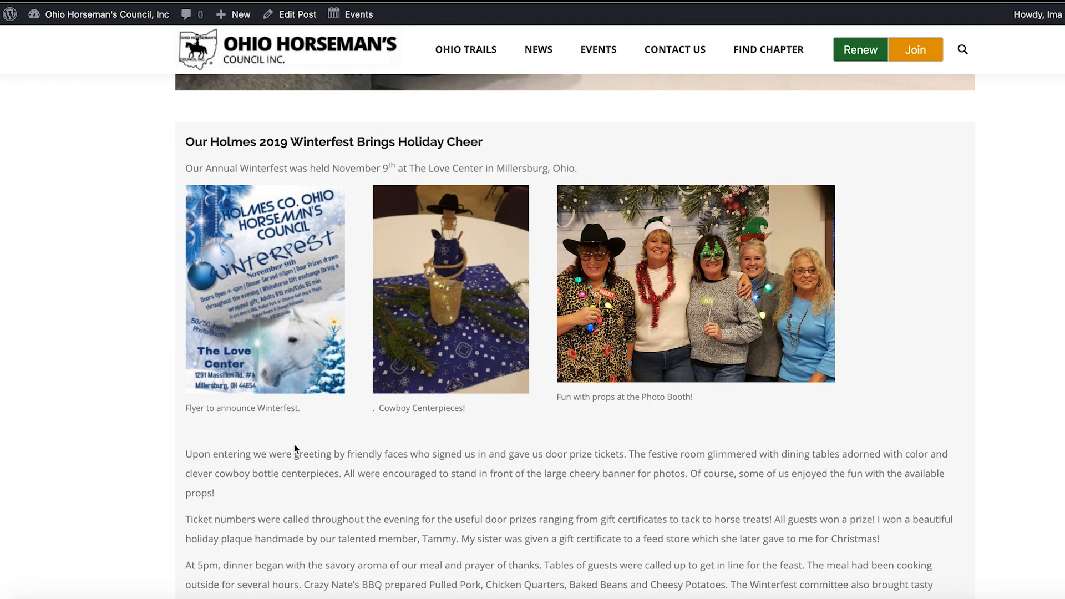
# Return to editing the post, clear the News category and assign the Holmes County Chapter category instead.
pyautogui.click(294, 23)
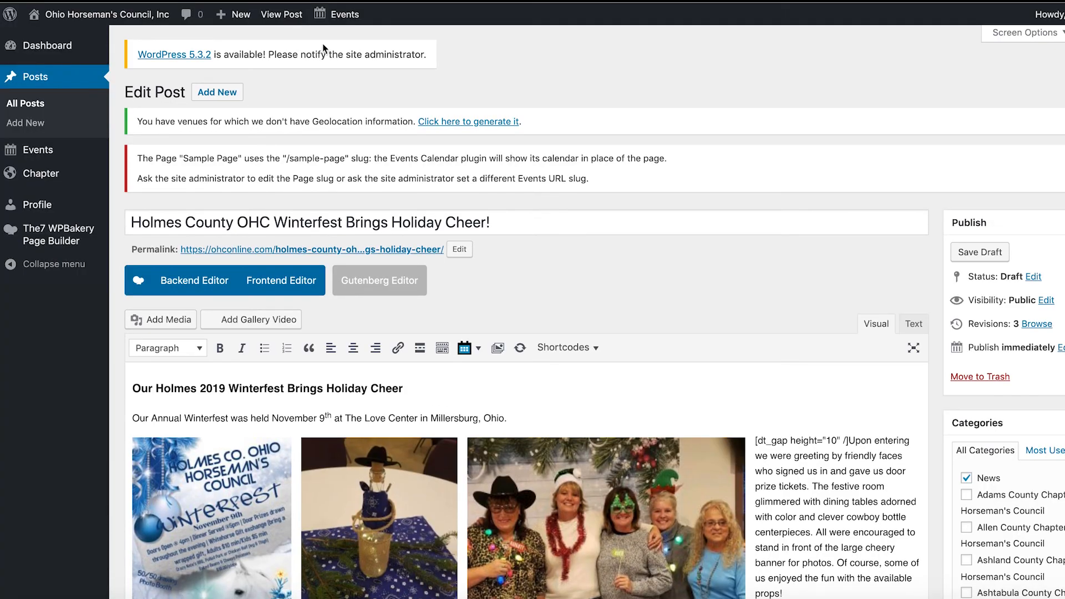
pyautogui.scroll(-3, 511, 309)
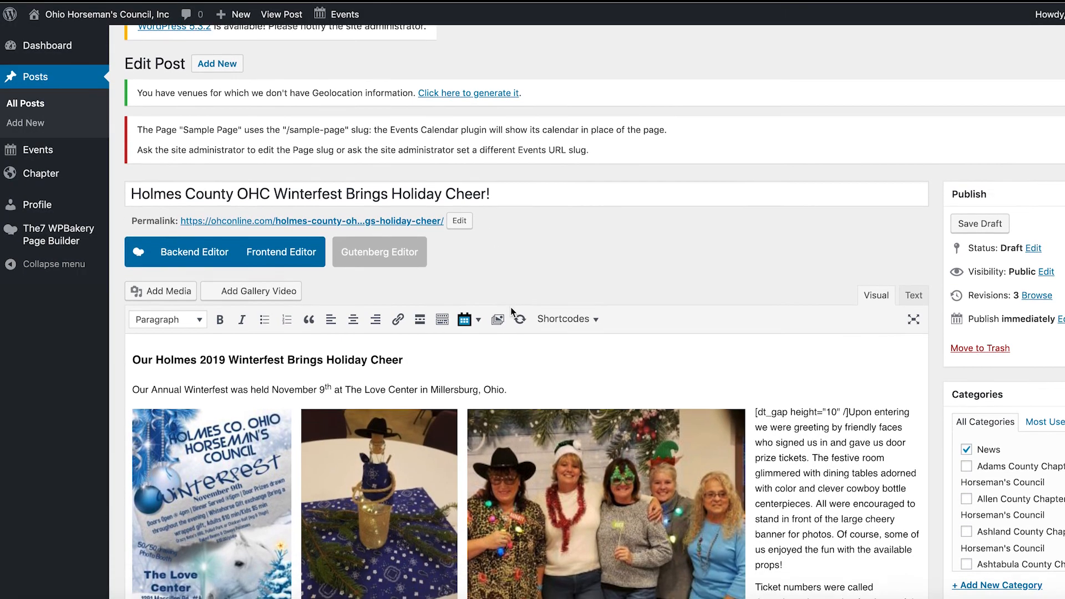
pyautogui.scroll(-1, 511, 307)
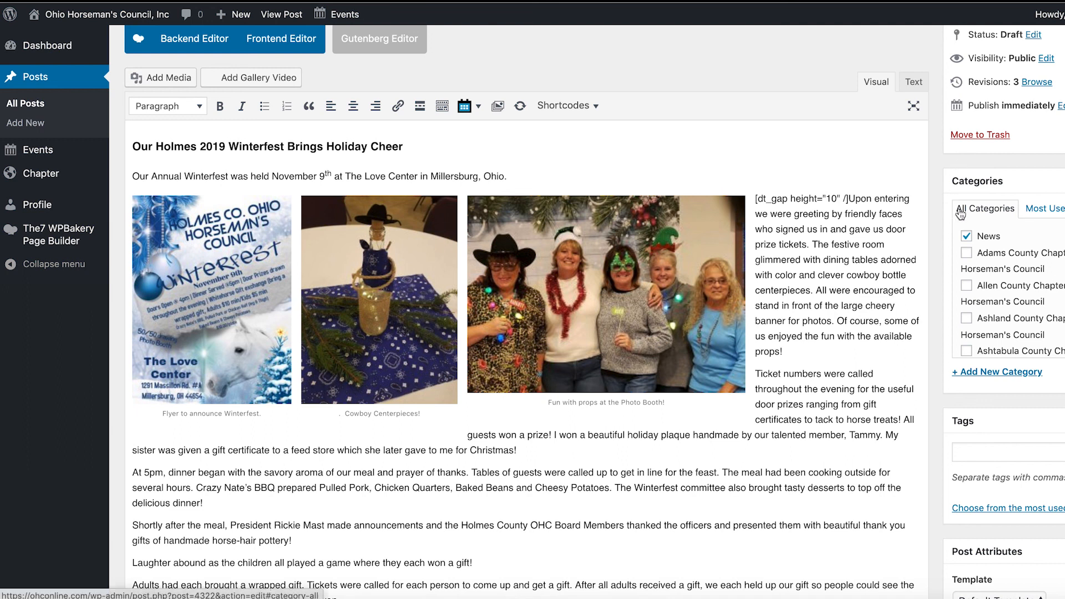
pyautogui.click(967, 239)
pyautogui.scroll(-5, 1022, 239)
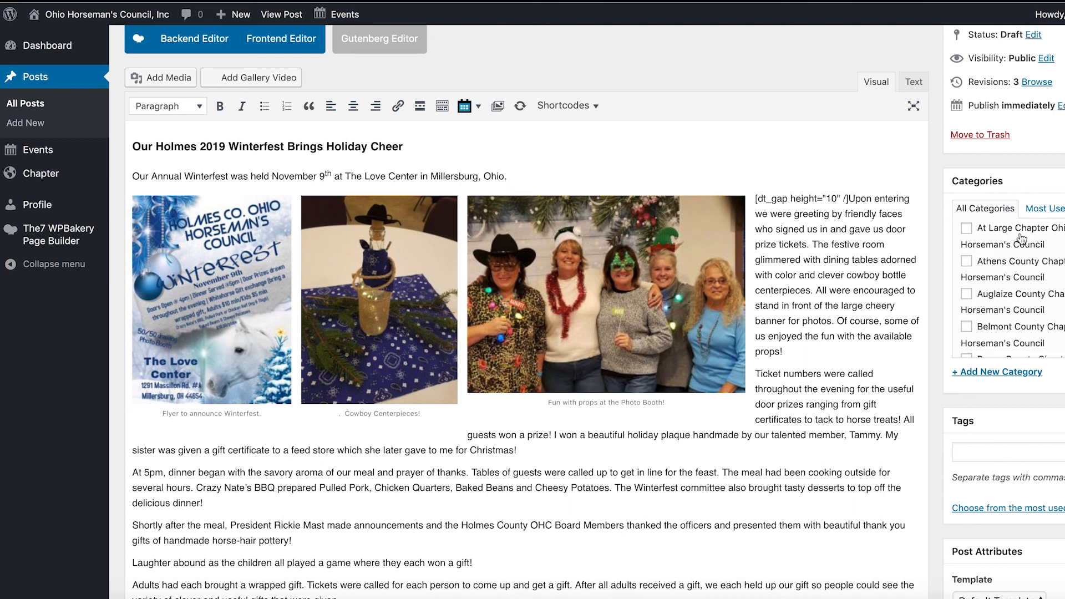
pyautogui.scroll(-4, 1022, 238)
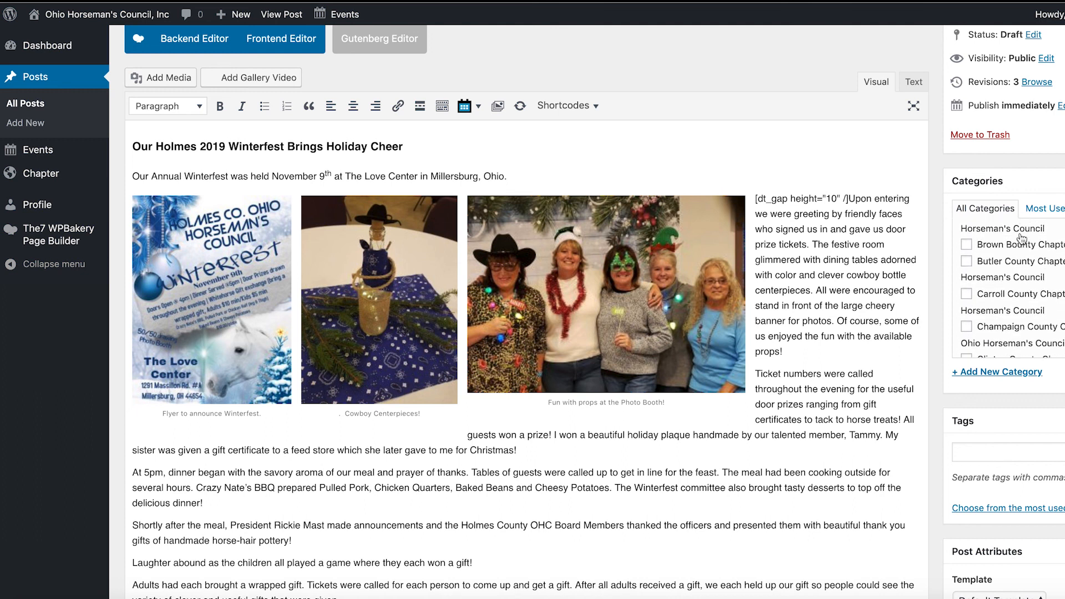
pyautogui.scroll(-2, 1023, 238)
pyautogui.scroll(-6, 1022, 238)
pyautogui.scroll(-3, 1023, 239)
pyautogui.click(967, 265)
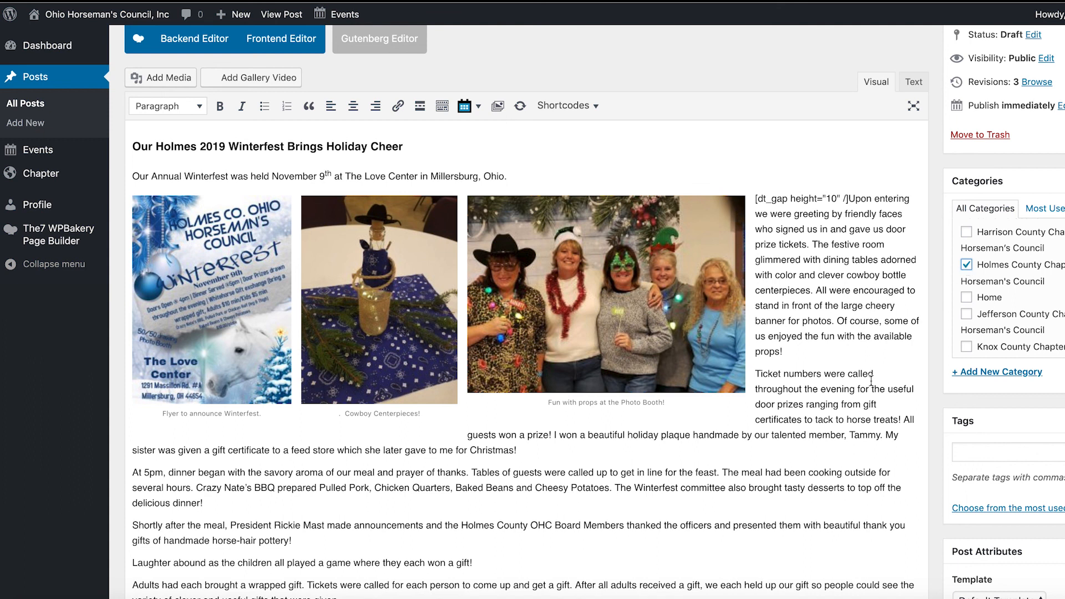
pyautogui.scroll(-1, 852, 424)
pyautogui.scroll(-3, 852, 425)
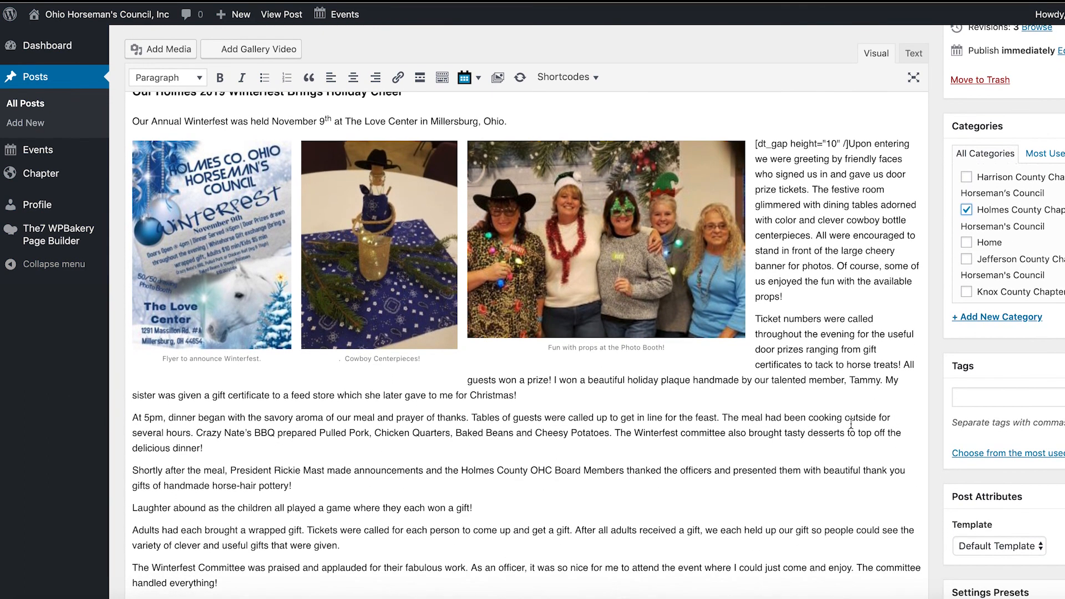
pyautogui.scroll(-2, 852, 425)
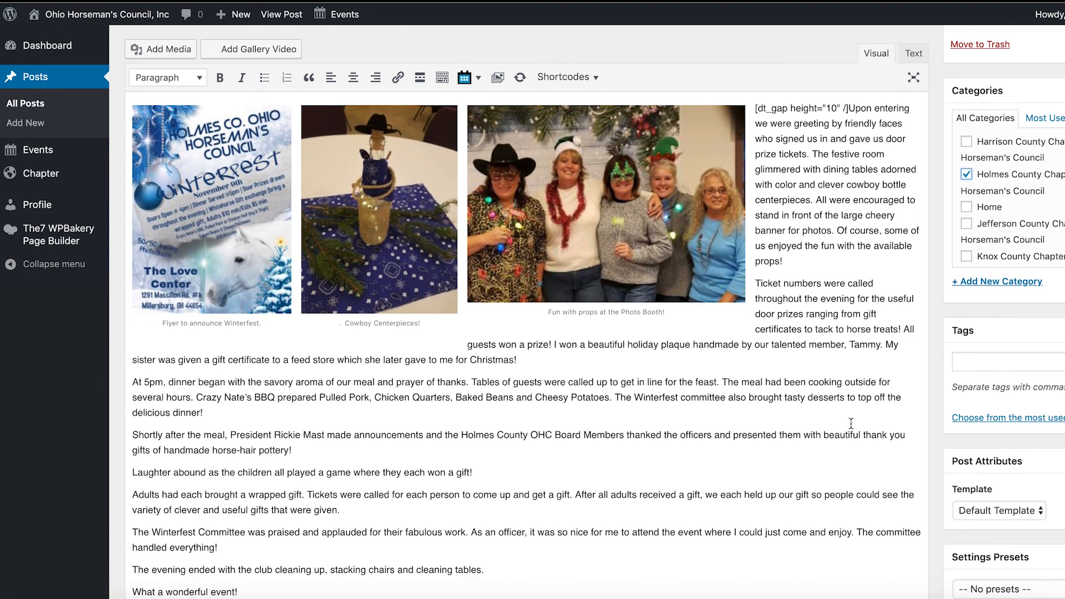
# Insert winterfest7.jpg from the Chapter - Holmes media category directly before the paragraph starting "Ticket numbers".
pyautogui.click(758, 283)
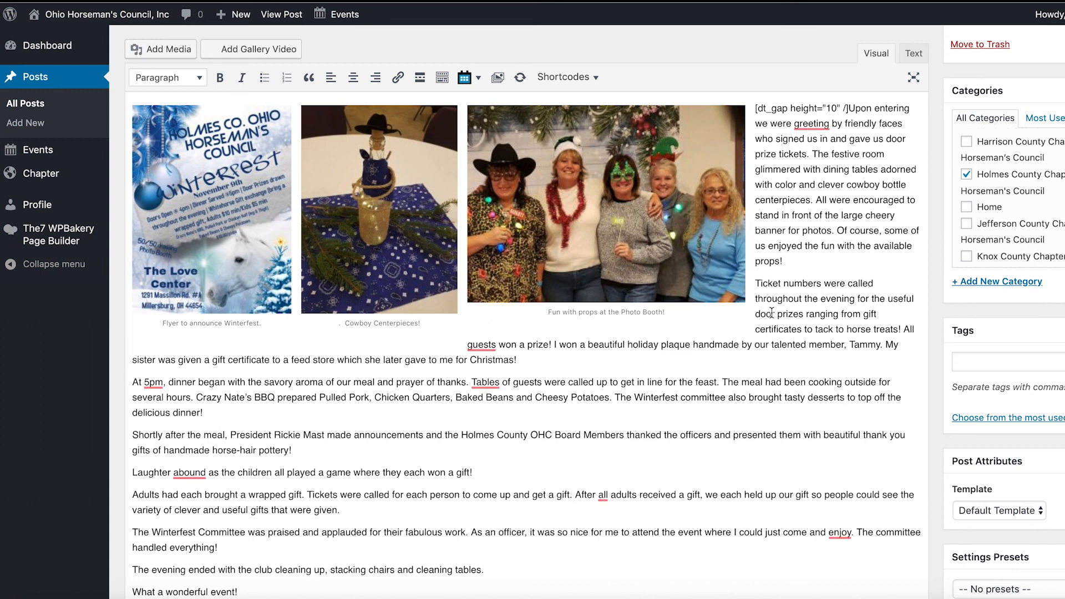
pyautogui.click(155, 50)
pyautogui.click(391, 100)
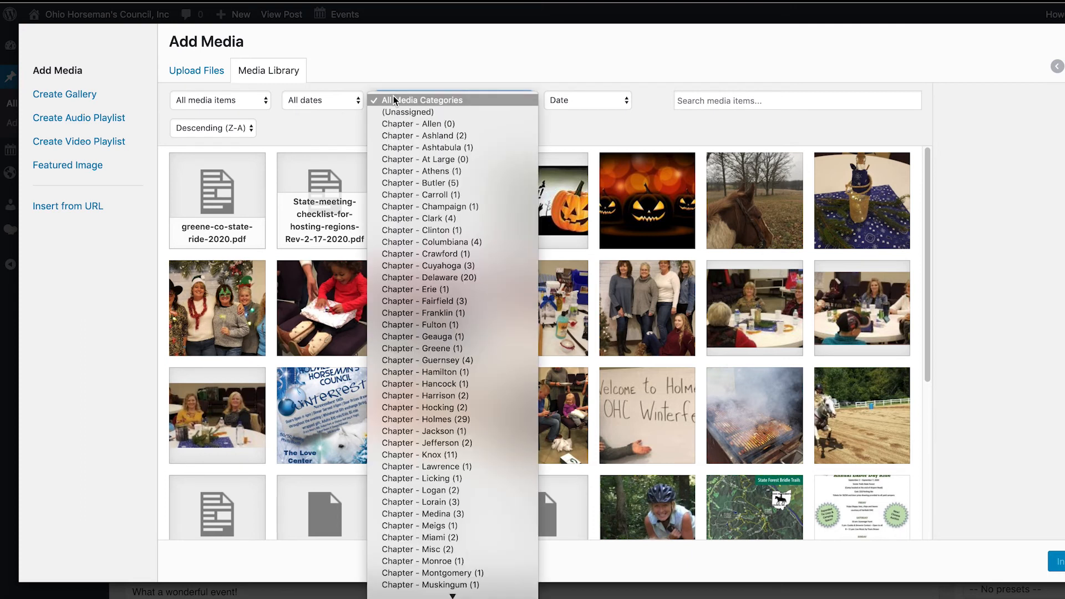
pyautogui.click(407, 420)
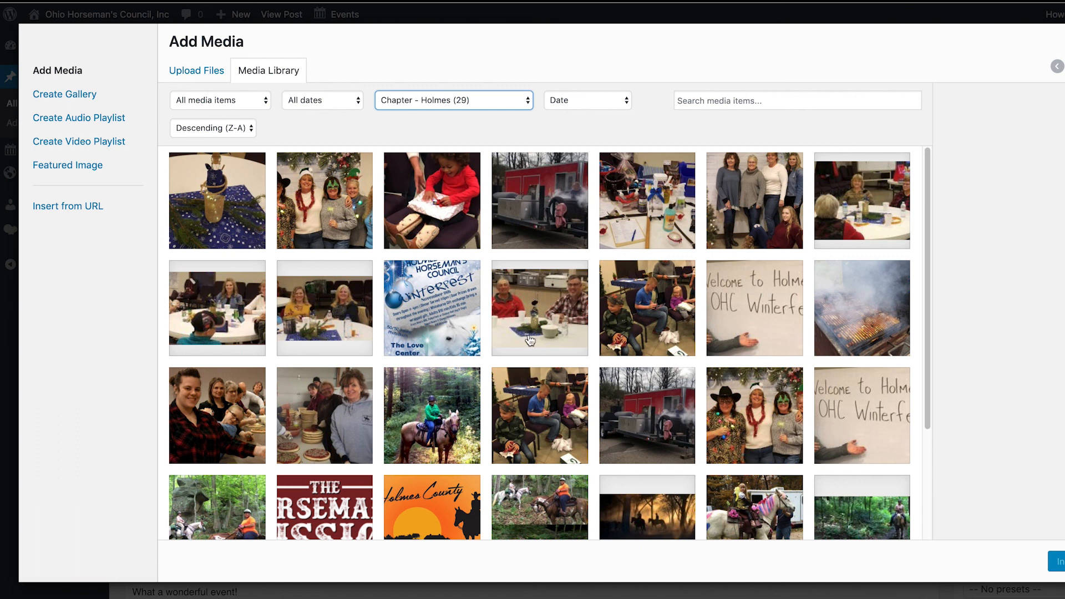
pyautogui.click(643, 212)
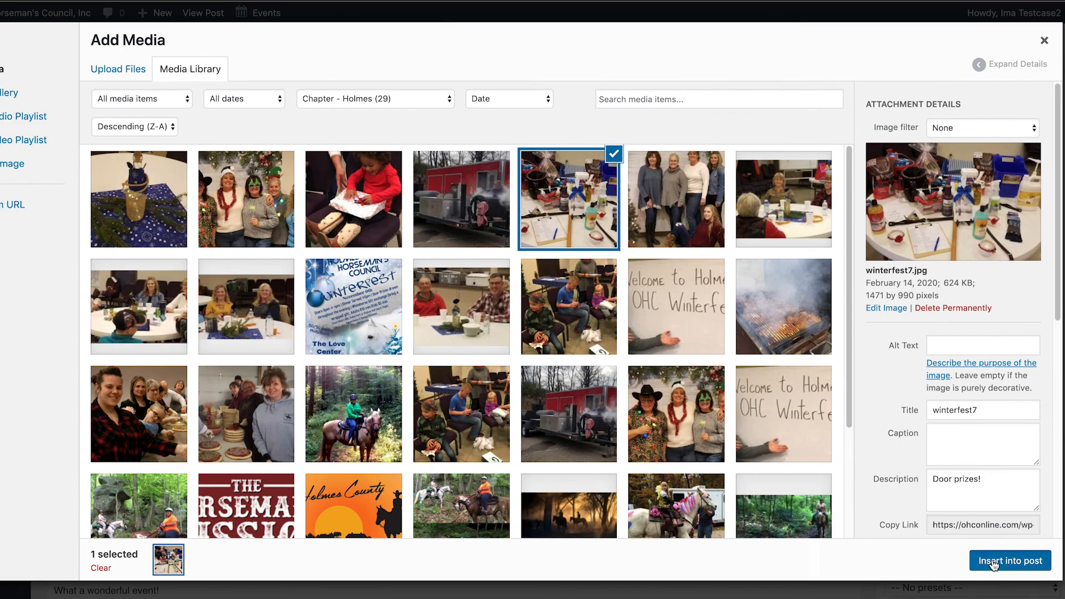
pyautogui.click(993, 562)
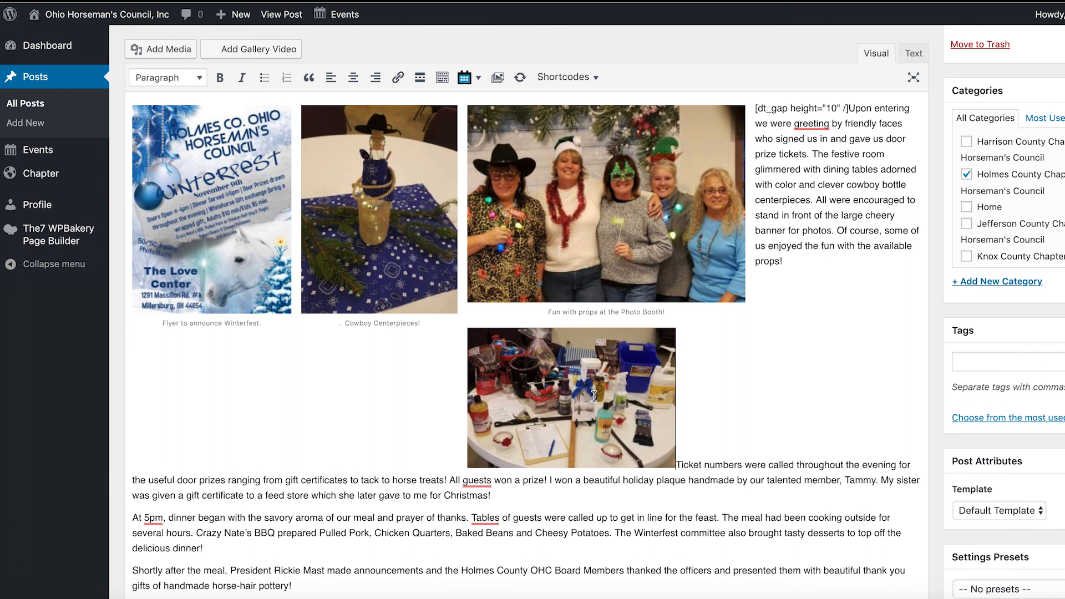
# Align the door prize photo left and give it a custom width of 350 px.
pyautogui.click(595, 396)
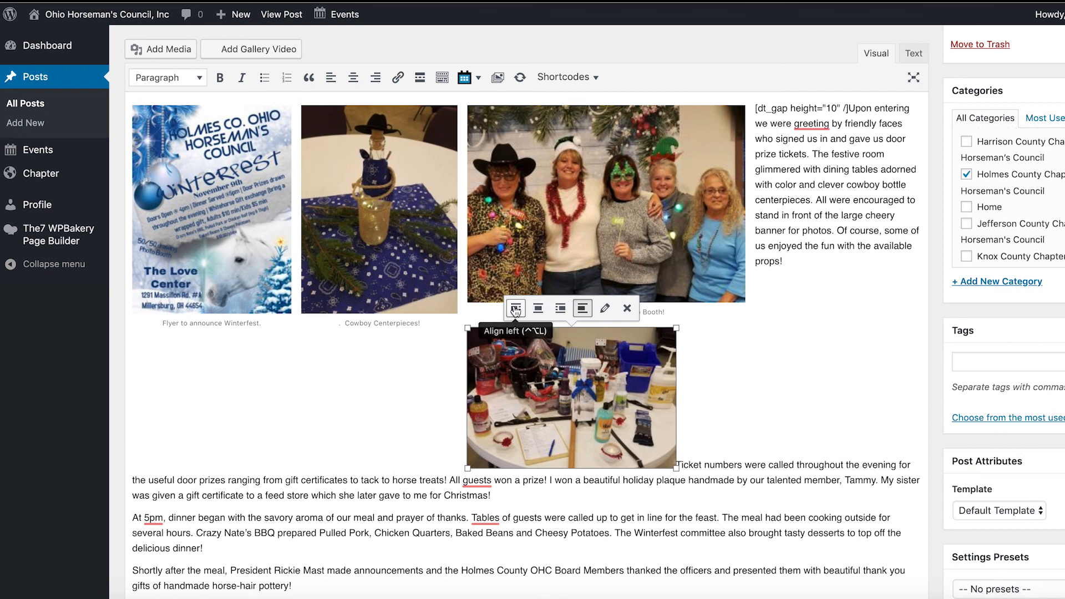
pyautogui.click(515, 309)
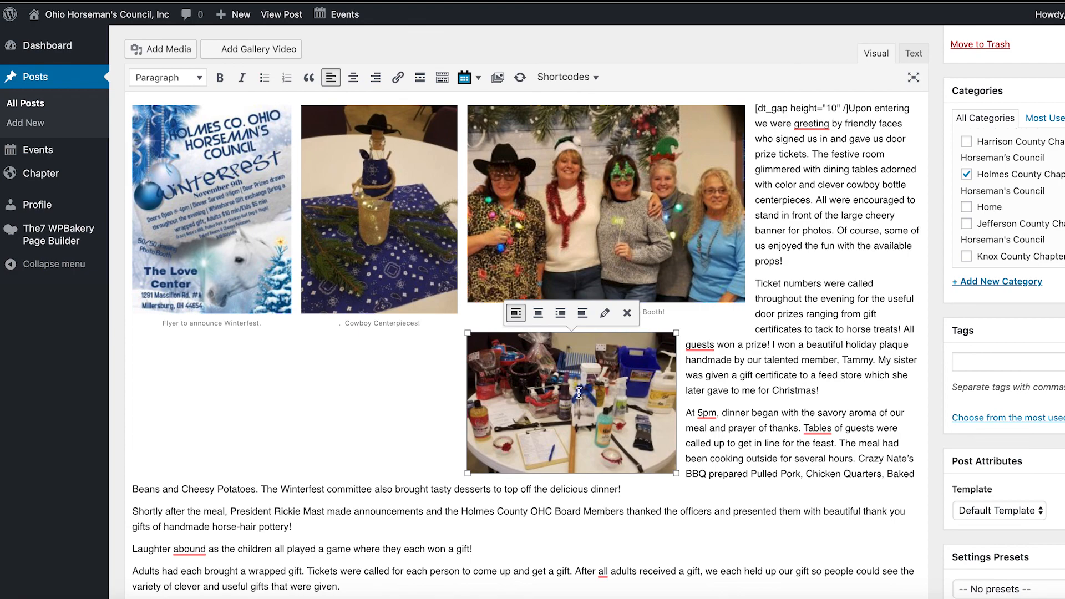
pyautogui.click(604, 314)
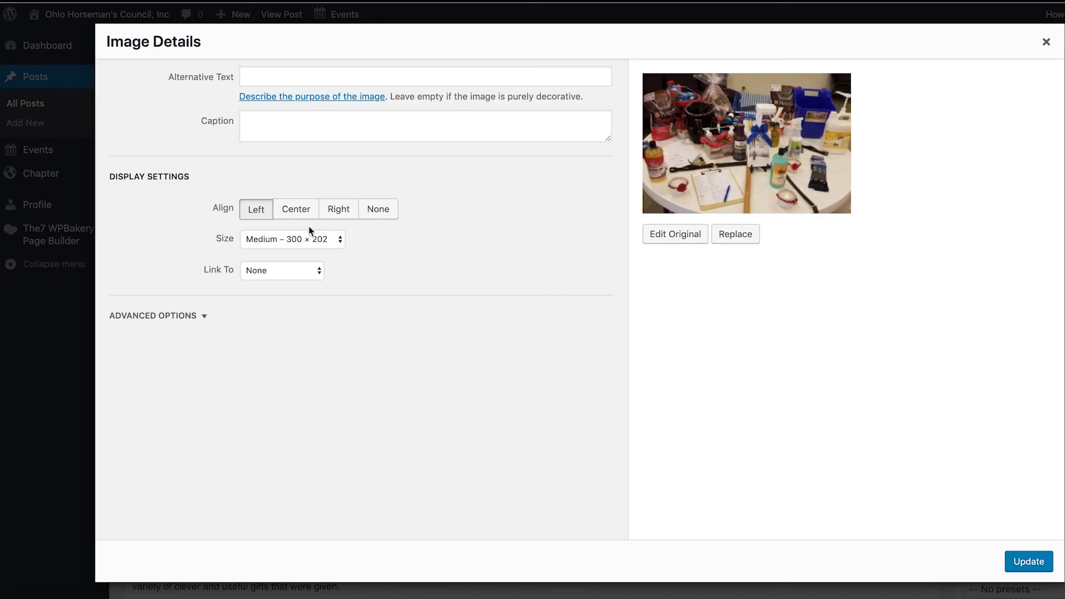
pyautogui.click(299, 239)
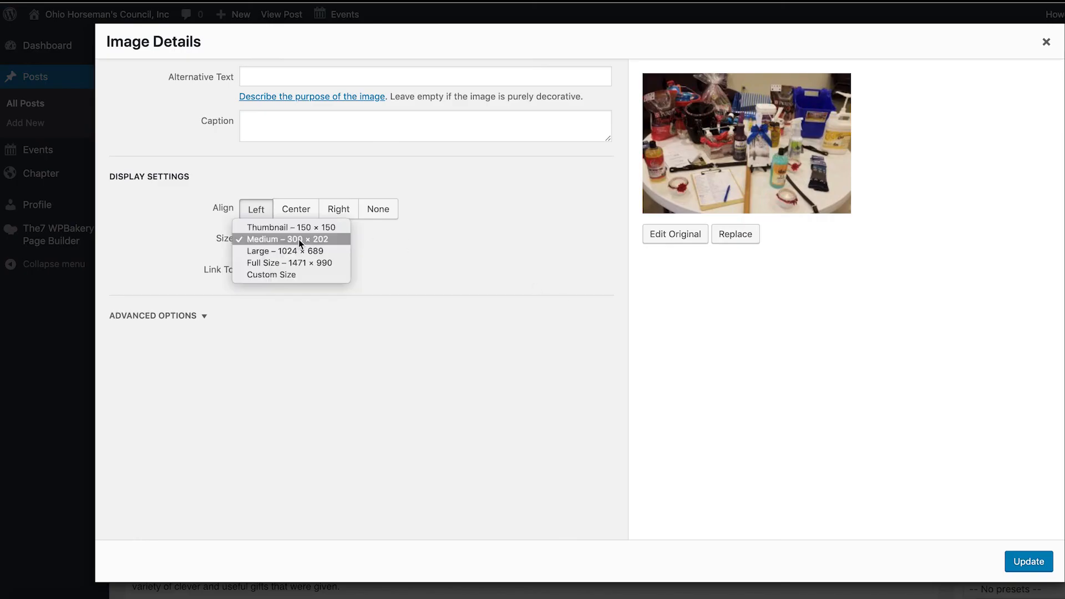
pyautogui.click(285, 276)
pyautogui.moveTo(259, 277); pyautogui.dragTo(240, 278)
pyautogui.write('350')
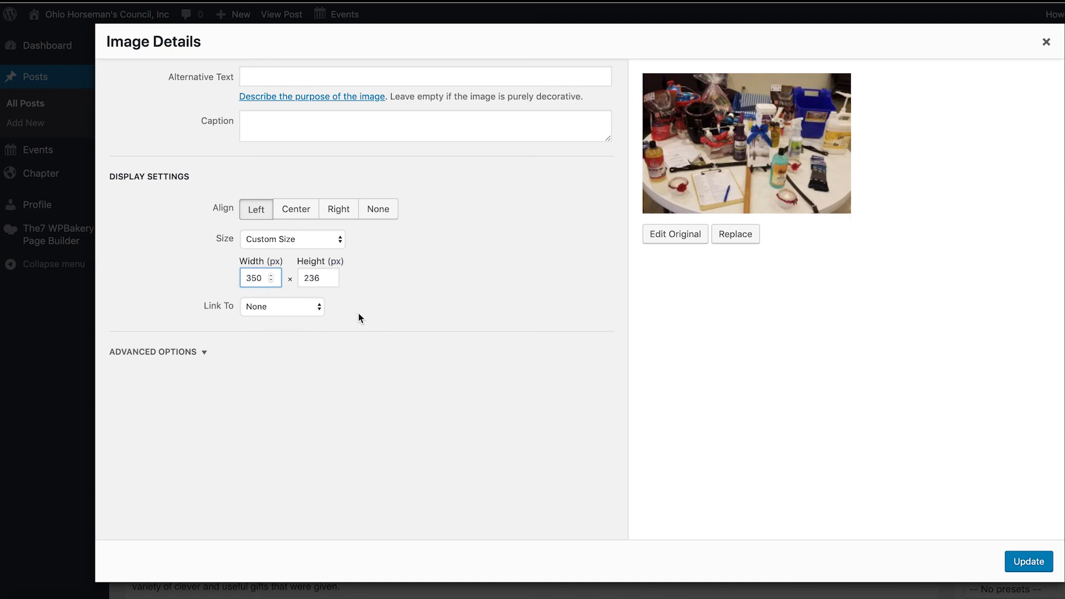
pyautogui.click(1028, 562)
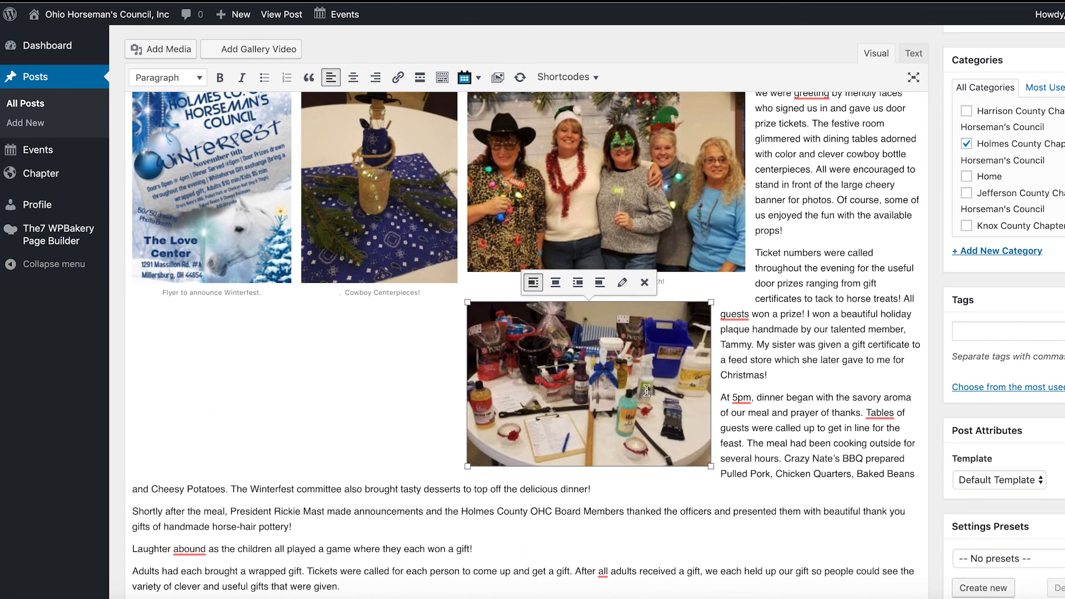
# Save the draft and preview the post to check how the article text wraps around the door prize photo.
pyautogui.scroll(5, 646, 391)
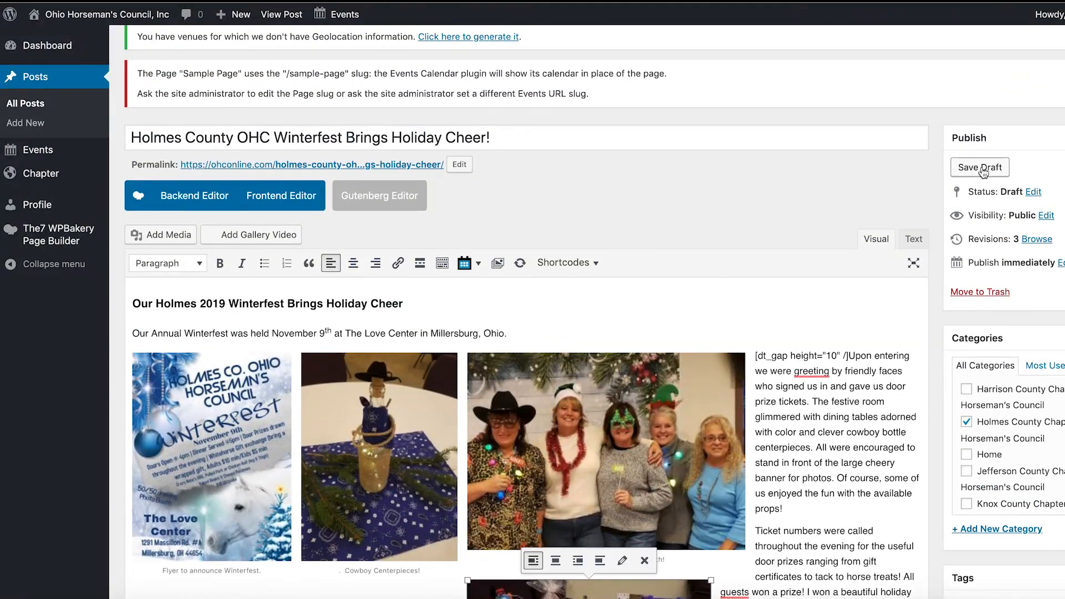
pyautogui.click(983, 167)
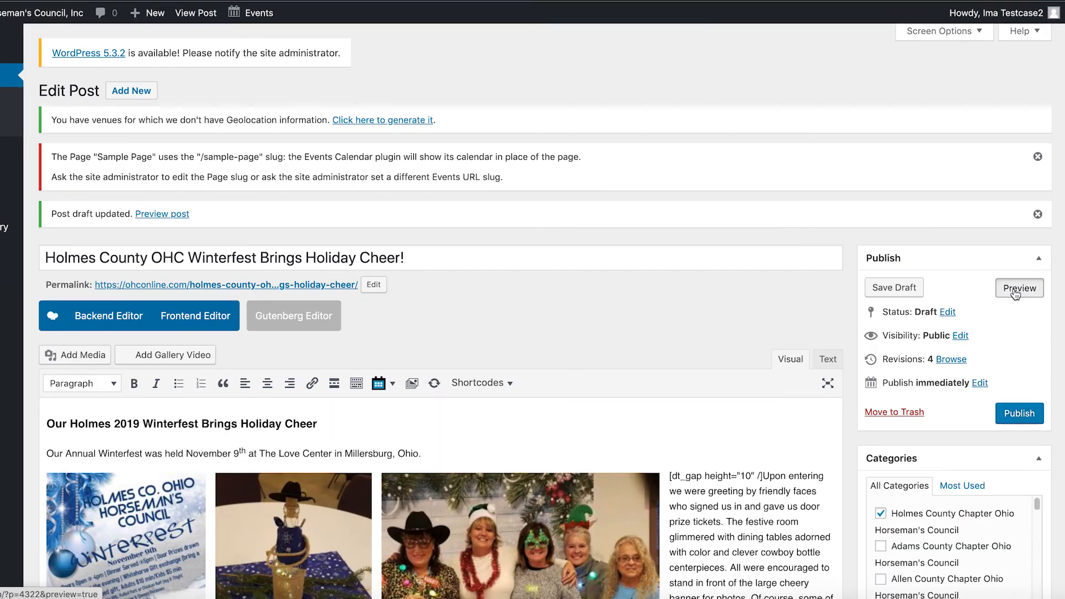
pyautogui.click(1015, 288)
pyautogui.scroll(-8, 921, 384)
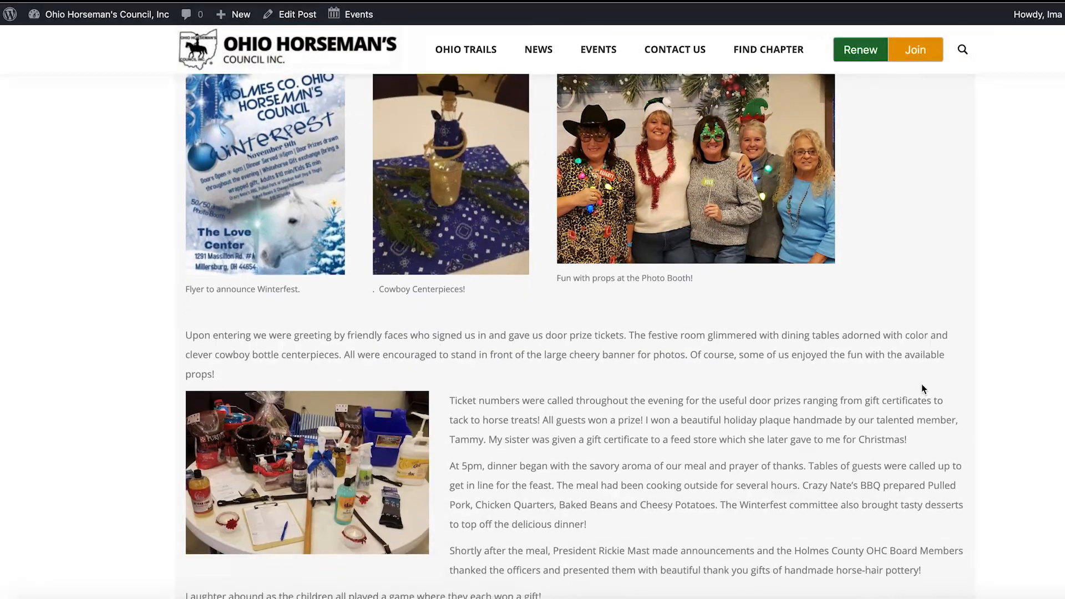
pyautogui.scroll(-3, 922, 384)
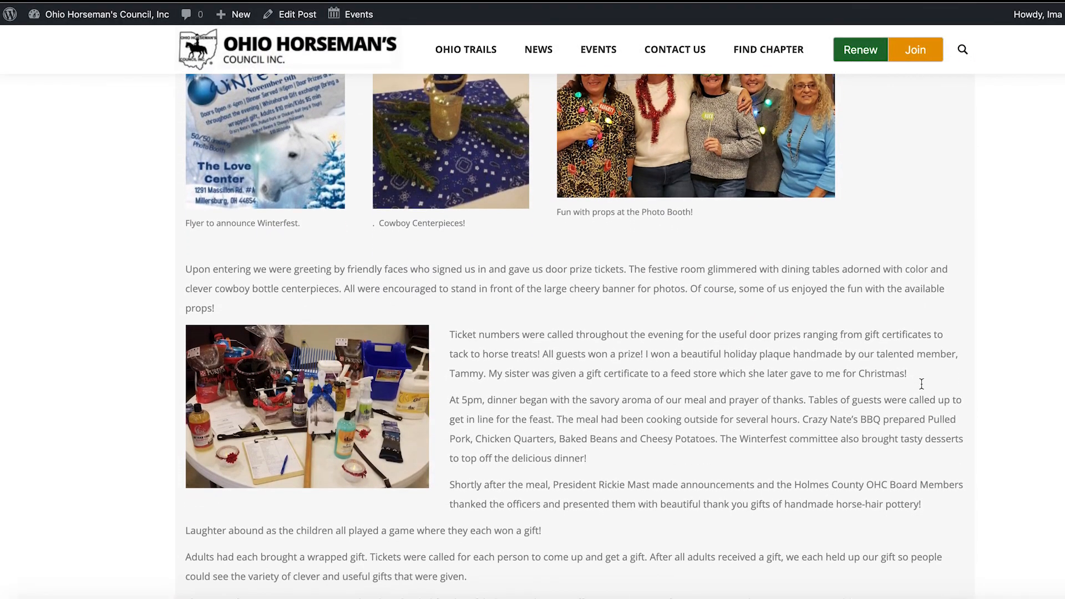
pyautogui.scroll(-3, 921, 384)
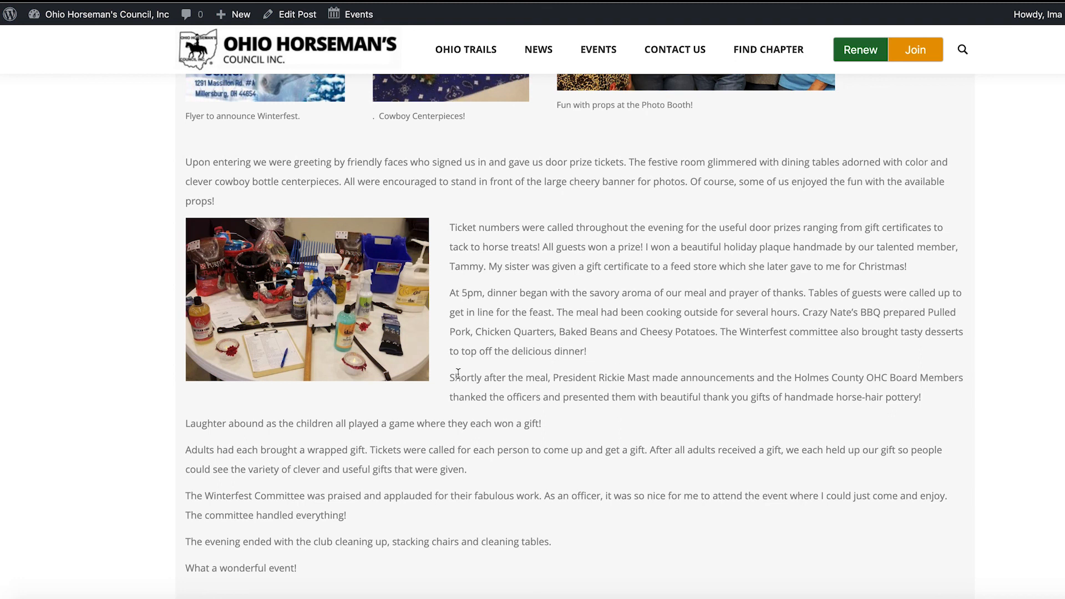
pyautogui.scroll(-2, 457, 373)
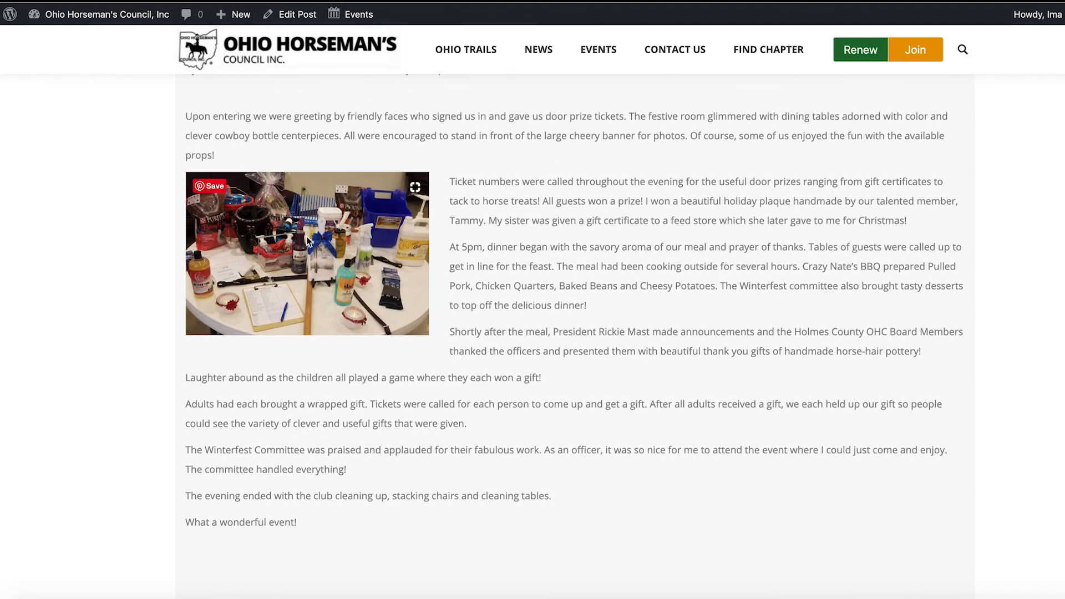
# Return to editing the post and insert winterfest3.jpg on a new line after the paragraph ending "handled everything!".
pyautogui.click(291, 17)
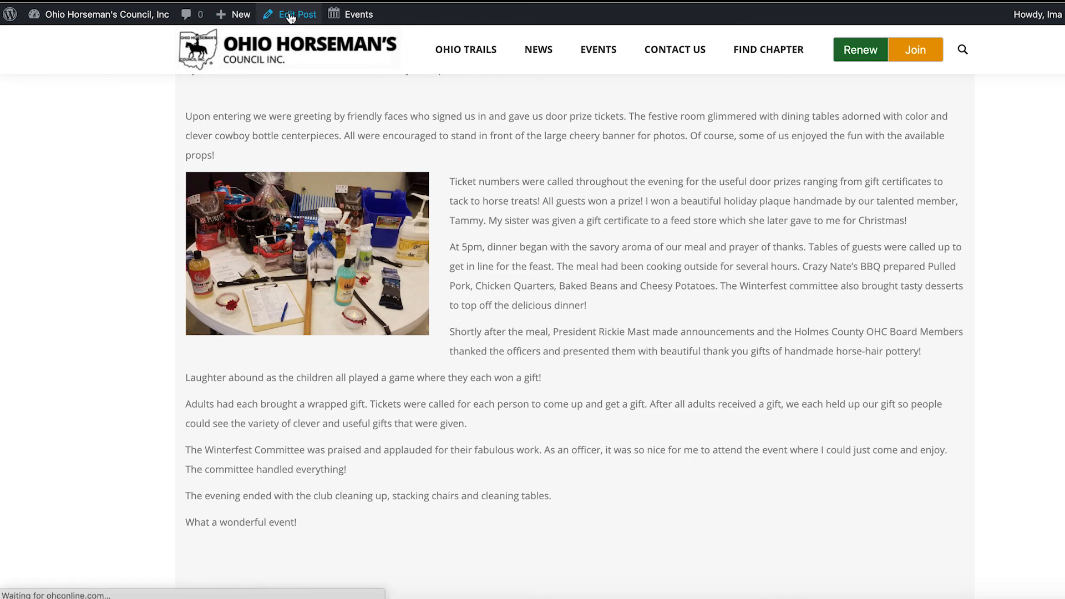
pyautogui.scroll(-15, 460, 475)
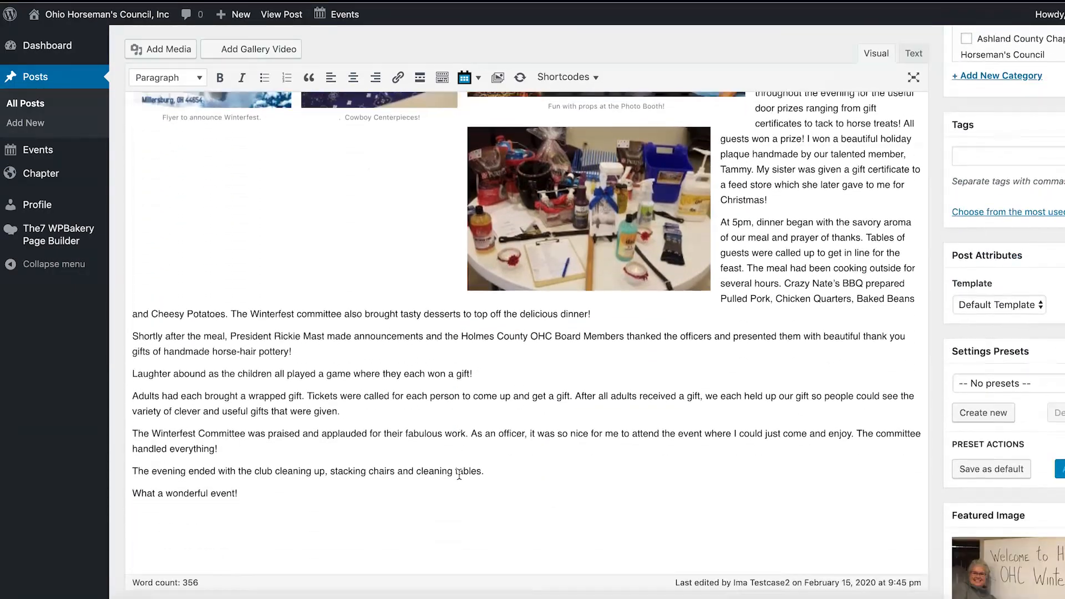
pyautogui.scroll(-1, 459, 475)
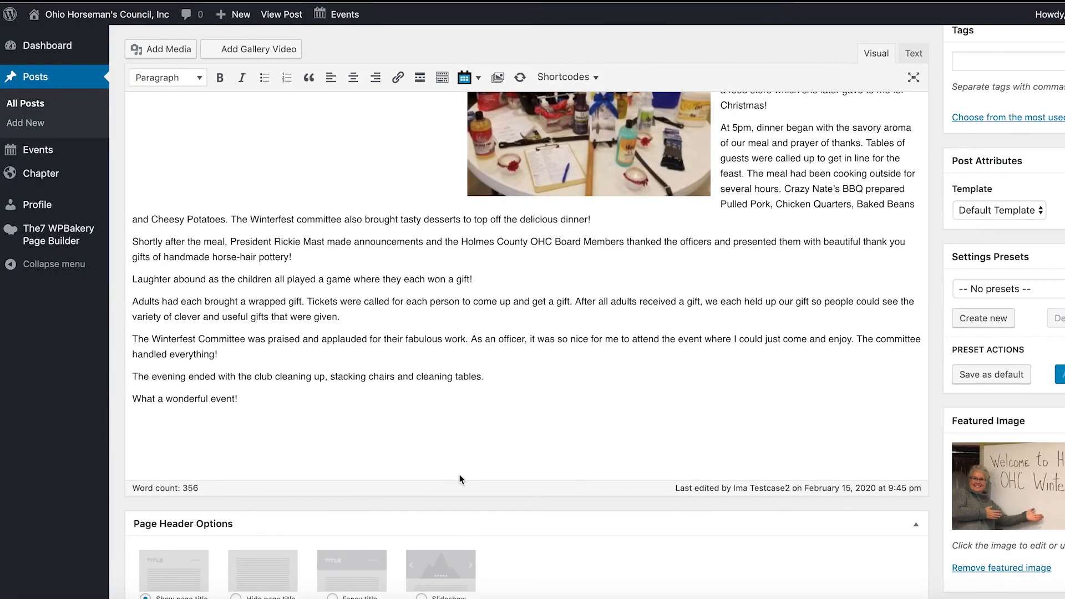
pyautogui.scroll(-1, 459, 476)
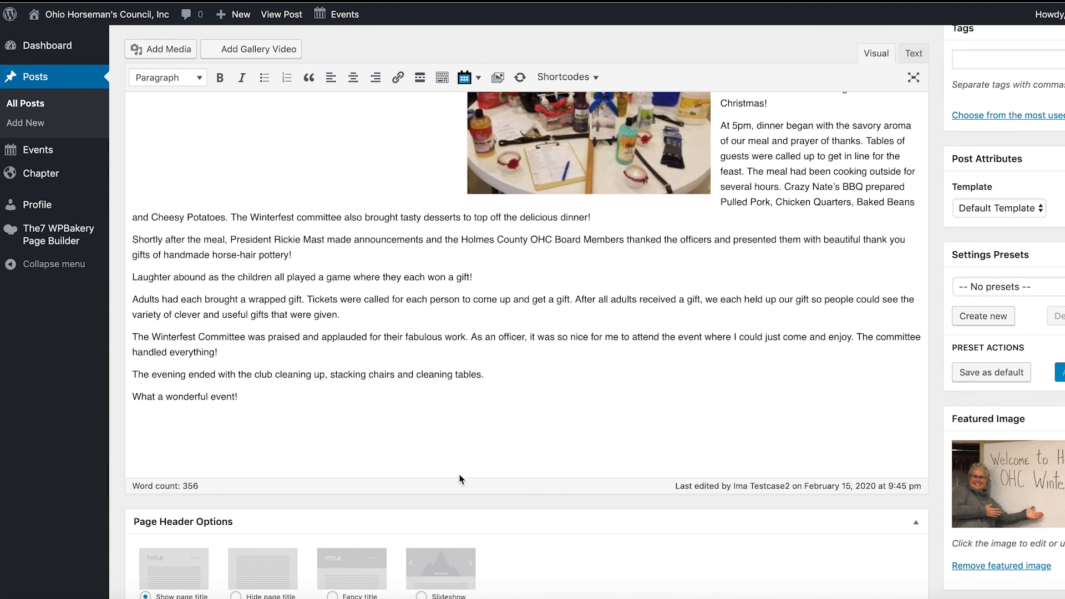
pyautogui.click(223, 352)
pyautogui.press('Return')
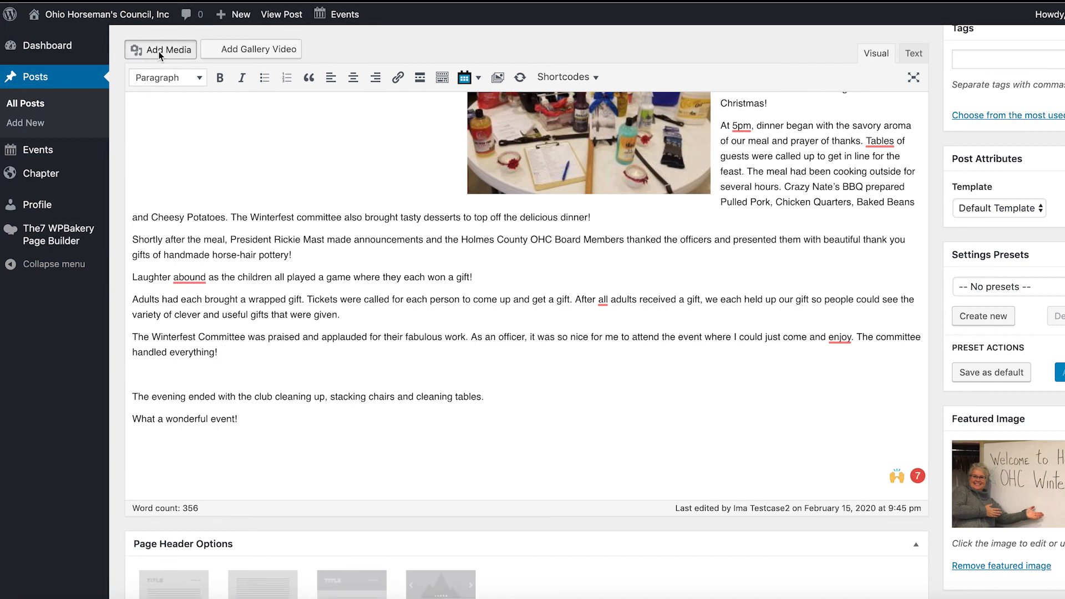
pyautogui.click(161, 53)
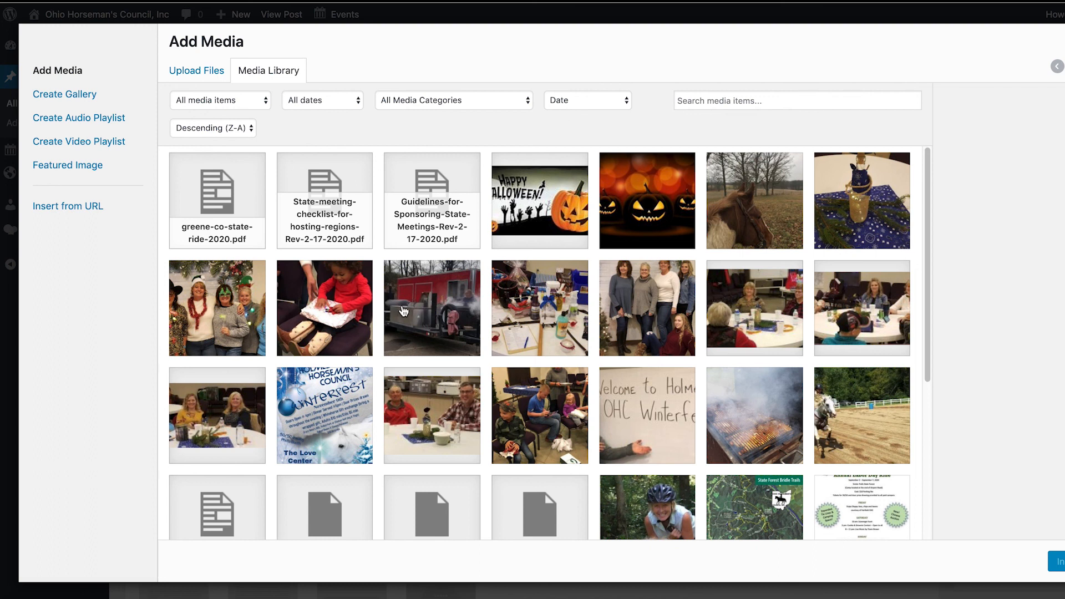
pyautogui.scroll(-1, 405, 312)
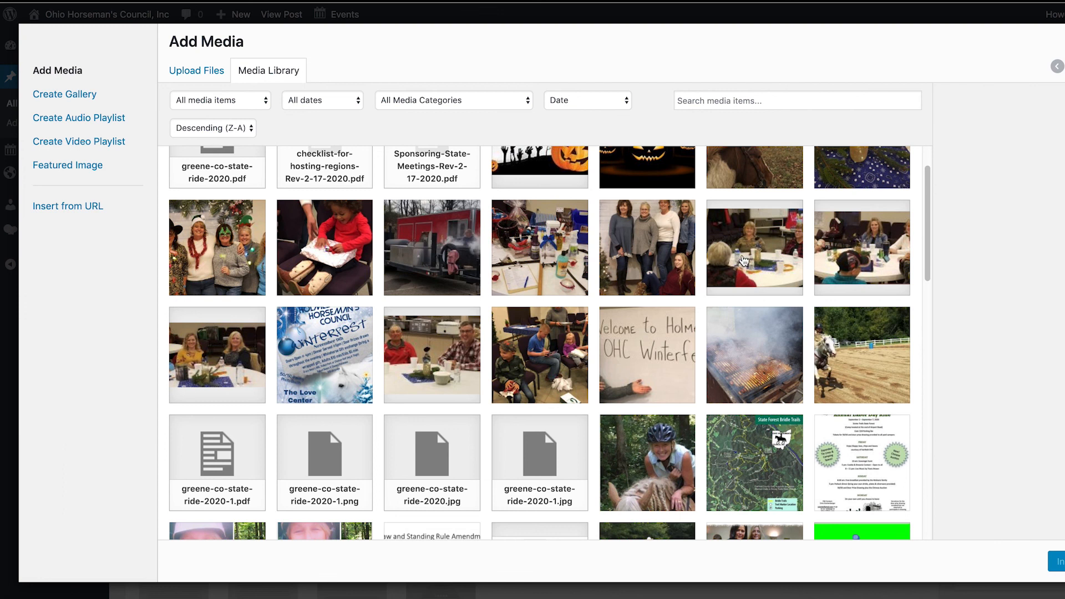
pyautogui.click(744, 260)
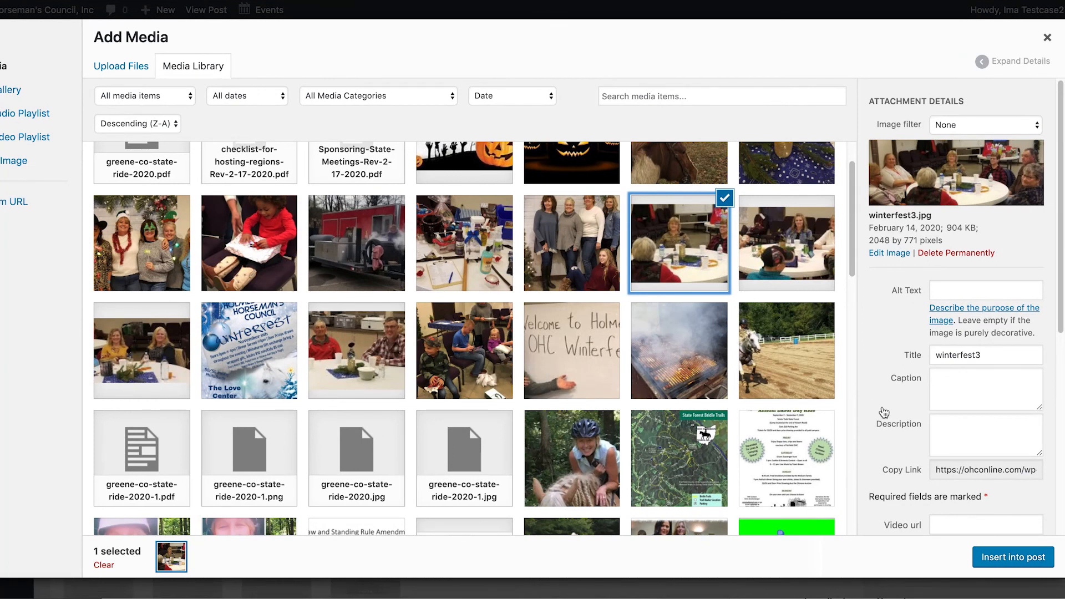
pyautogui.click(993, 560)
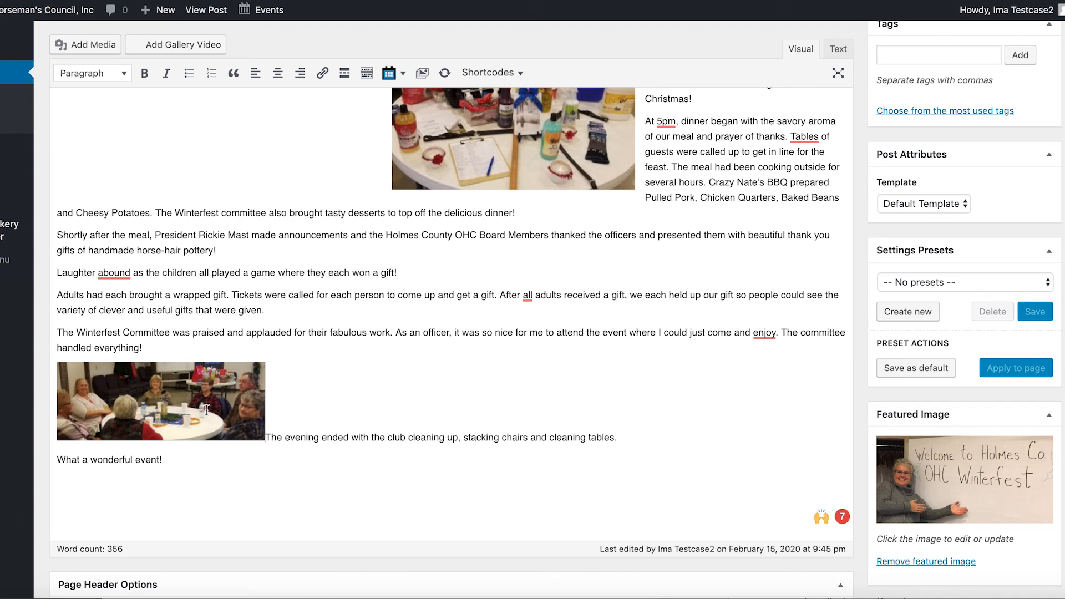
# Set the round-table group photo to Large – 1024 × 386 with center alignment, and check its placement in the article.
pyautogui.click(206, 409)
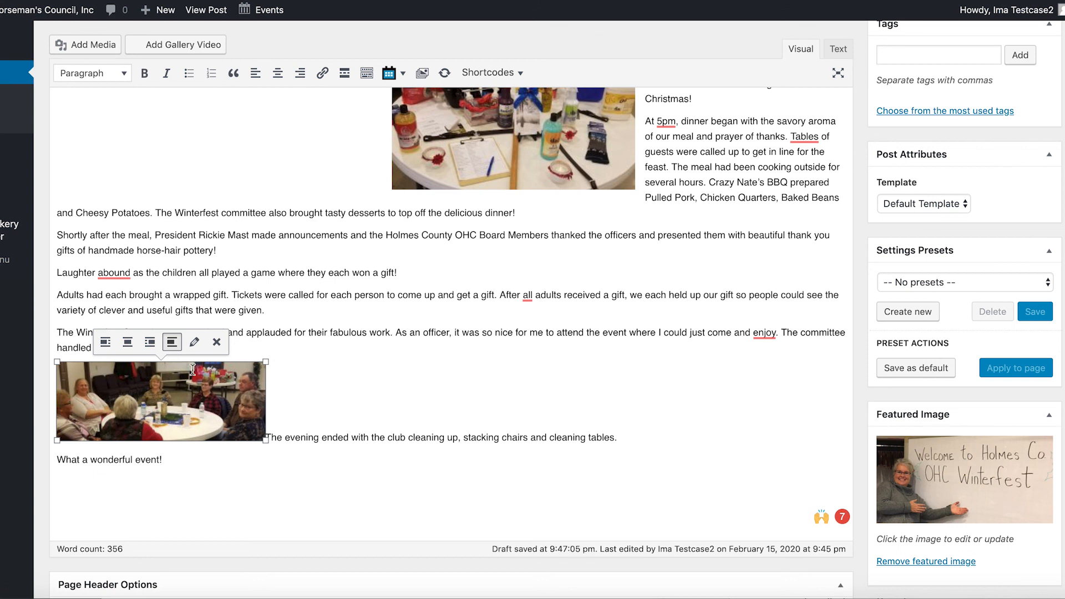
pyautogui.click(194, 342)
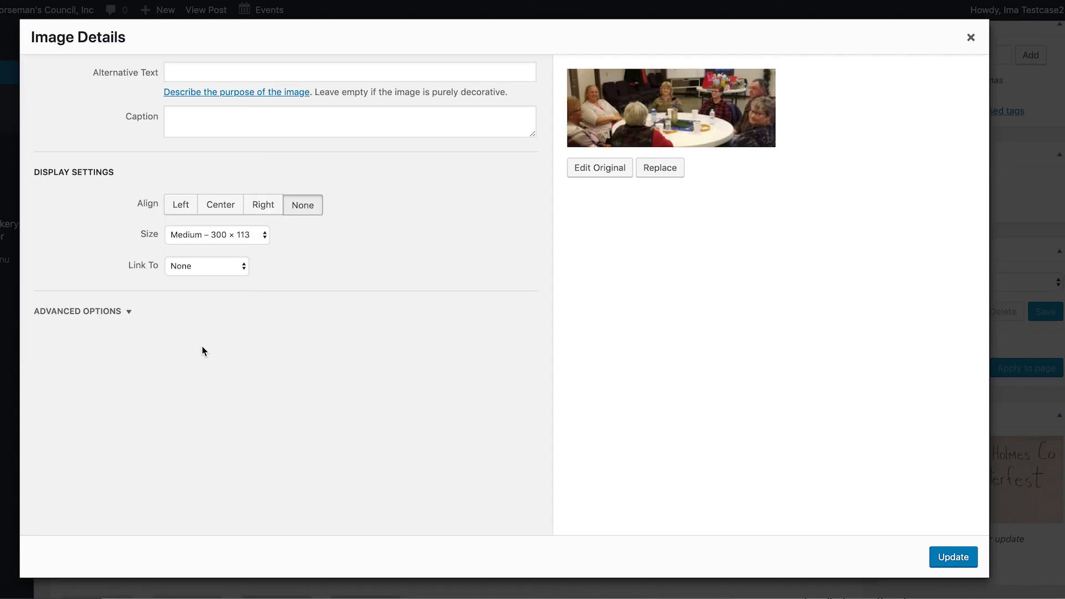
pyautogui.click(194, 235)
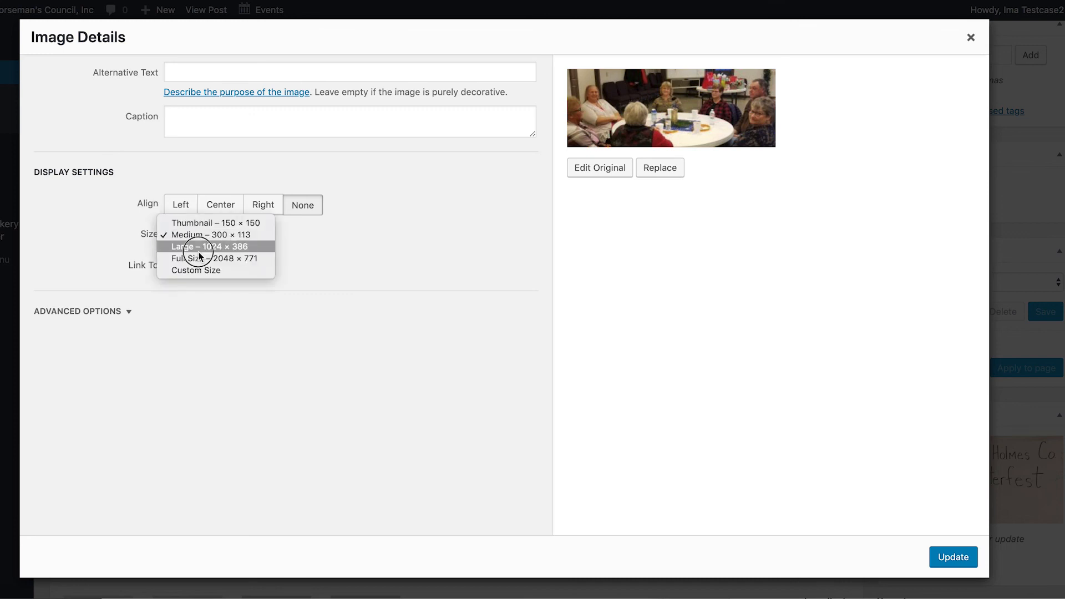
pyautogui.click(199, 254)
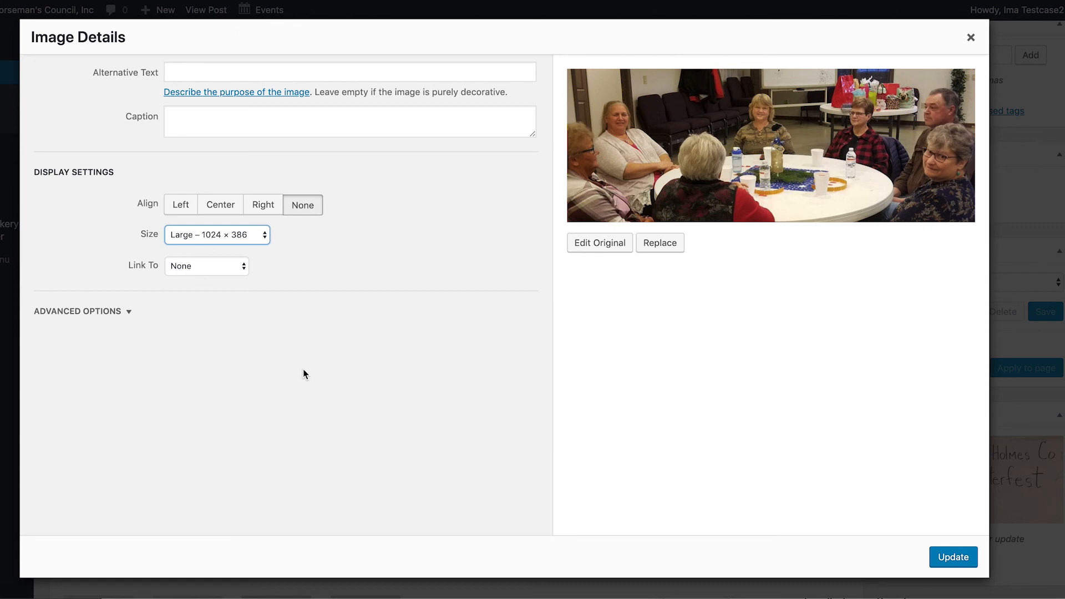
pyautogui.click(217, 211)
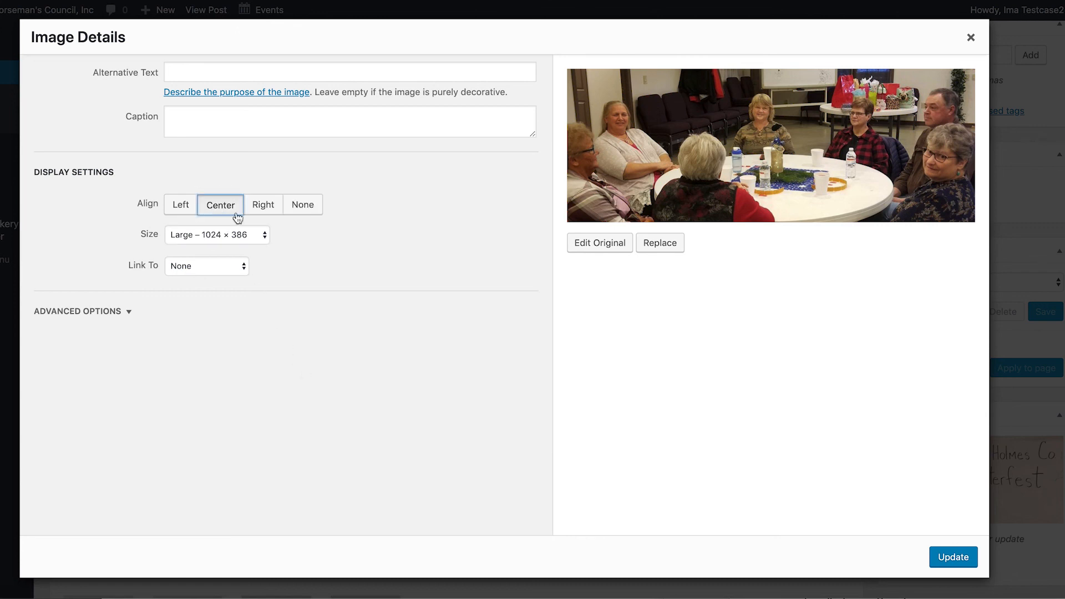
pyautogui.click(941, 558)
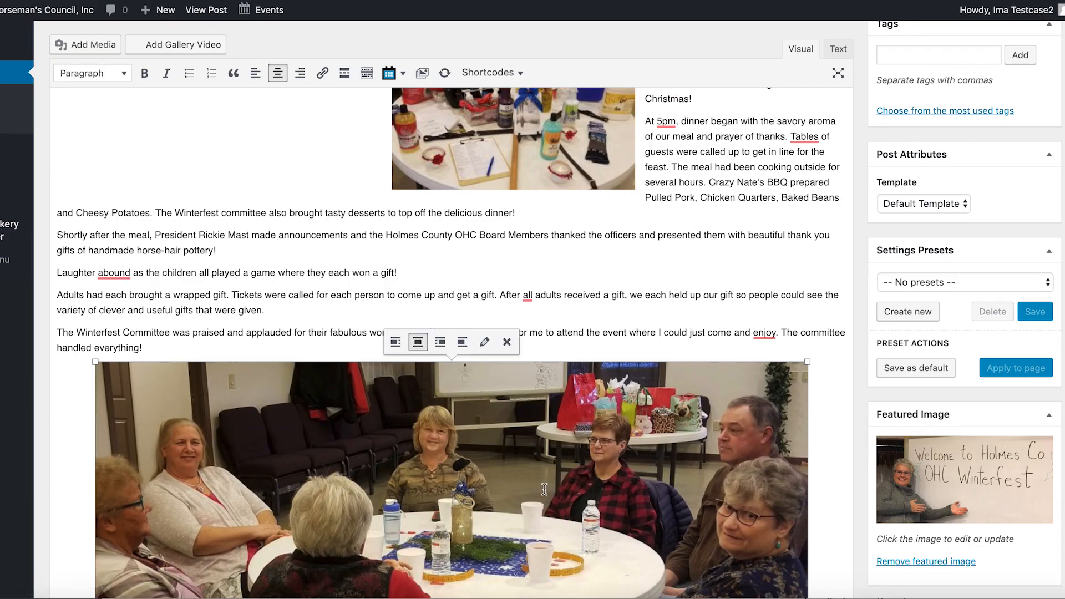
pyautogui.scroll(-3, 529, 485)
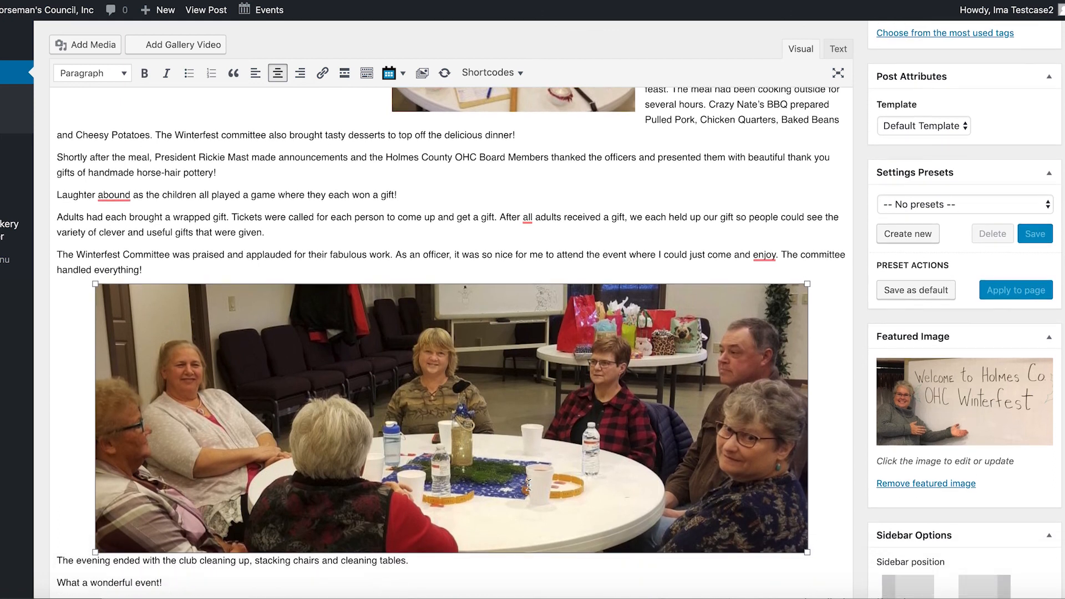
pyautogui.scroll(-2, 529, 485)
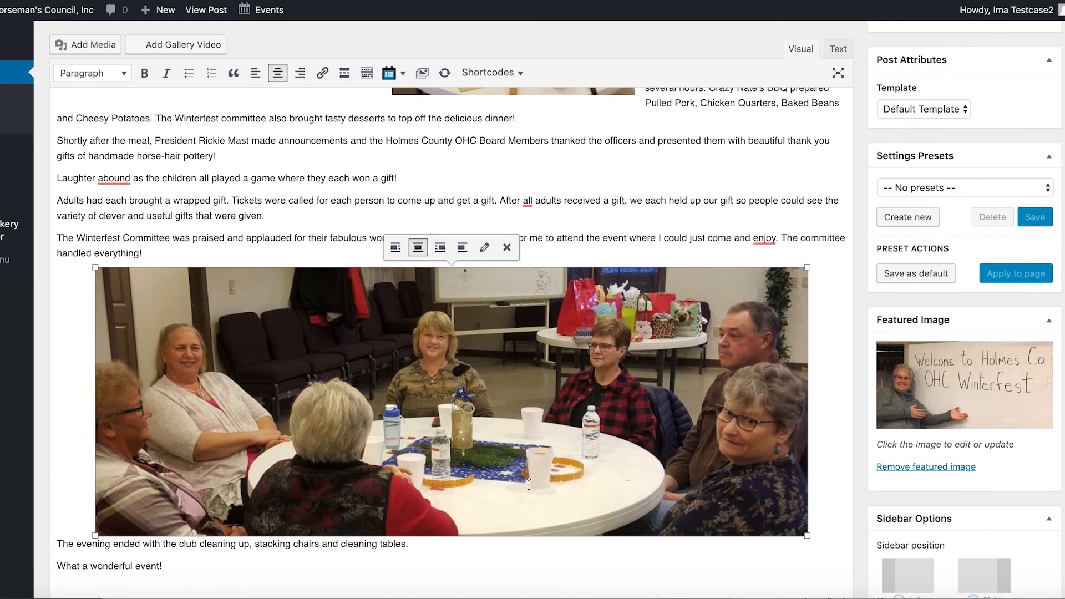
pyautogui.scroll(-3, 529, 485)
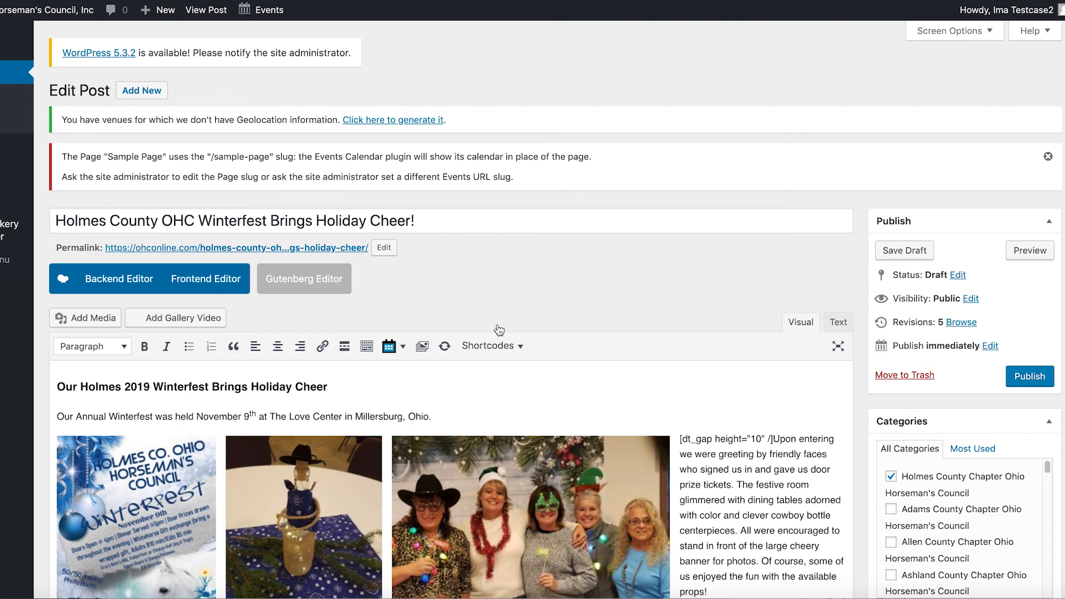
# Publish the Winterfest post and view the Holmes County Chapter Ohio Horseman's Council page from the chapter list.
pyautogui.click(1028, 380)
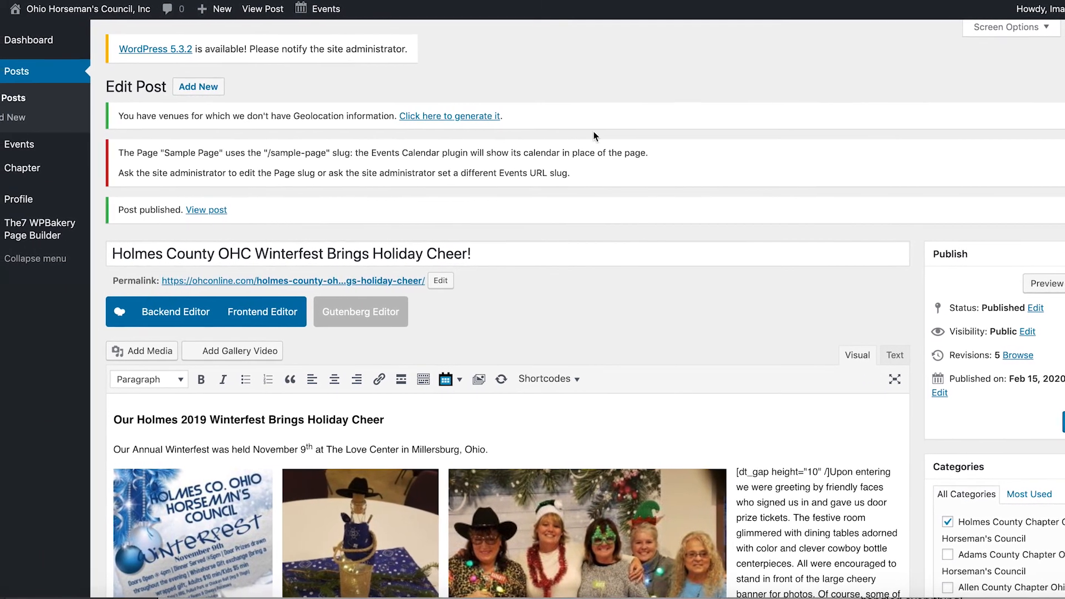
pyautogui.moveTo(67, 11)
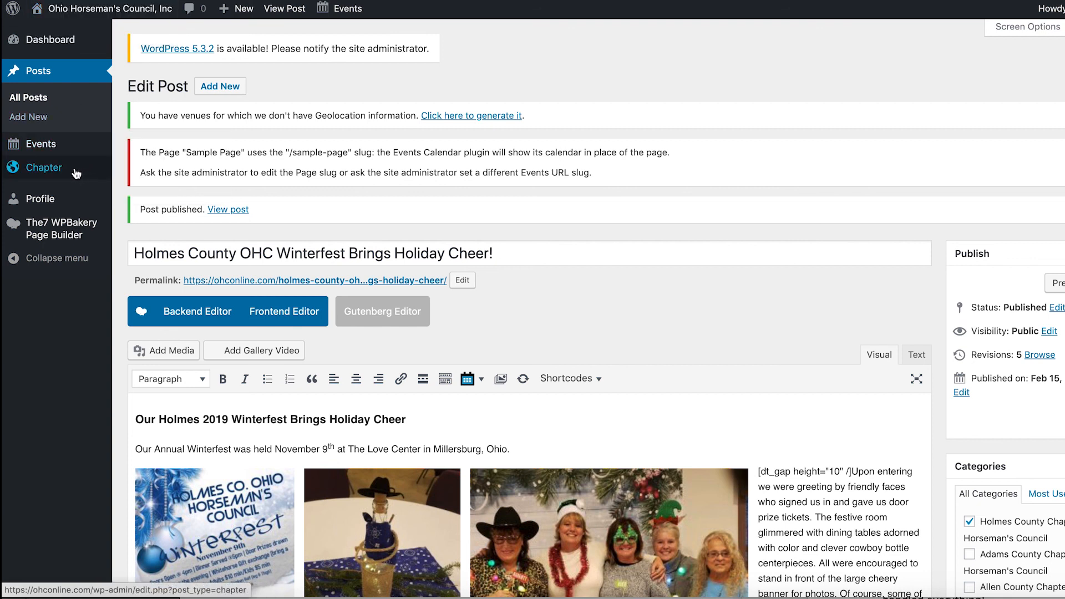
pyautogui.click(56, 174)
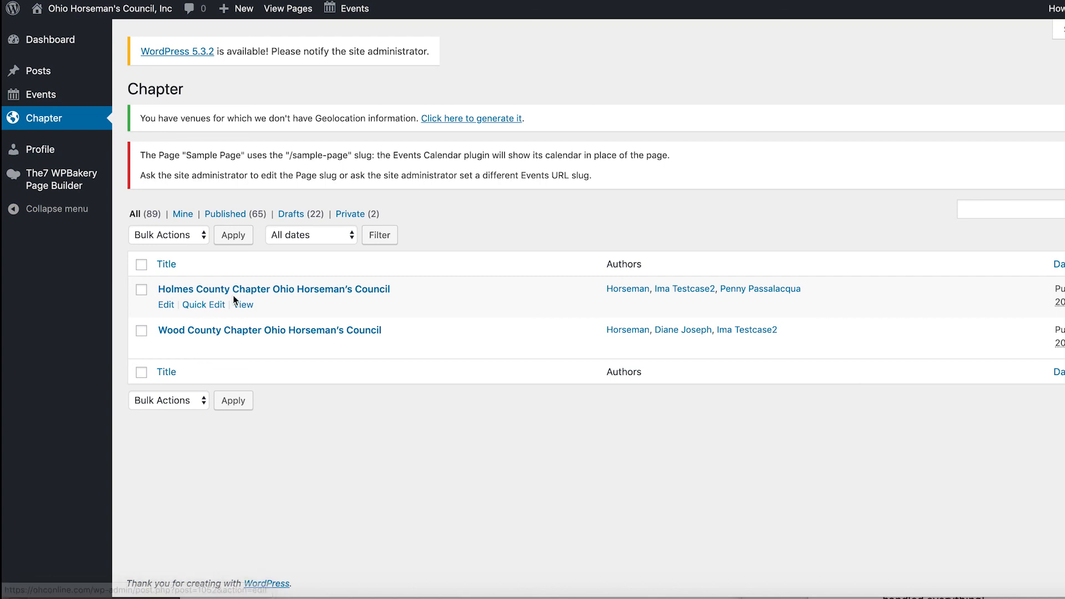
pyautogui.click(243, 307)
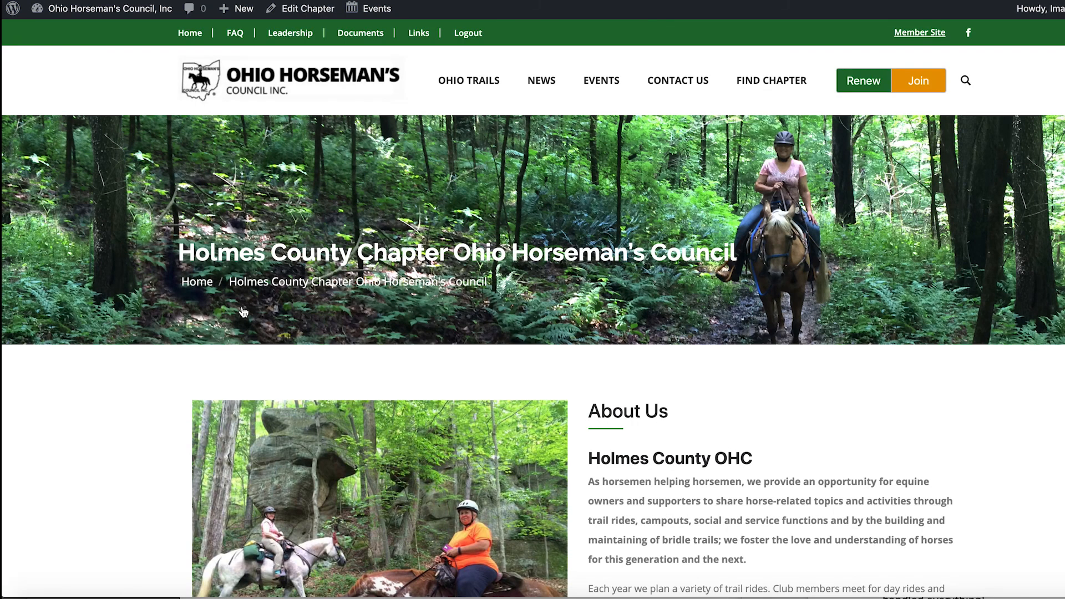
# Check the Latest Blogs section of the Holmes County chapter page for the newly published Winterfest post.
pyautogui.scroll(-6, 243, 312)
pyautogui.scroll(-11, 243, 312)
pyautogui.scroll(-9, 243, 312)
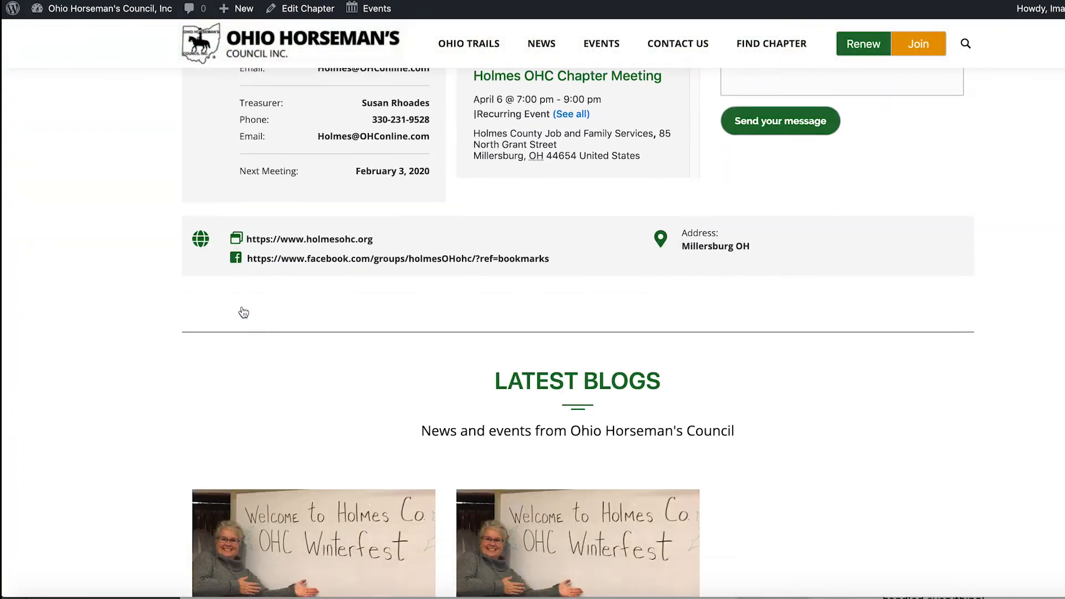
pyautogui.scroll(-4, 243, 312)
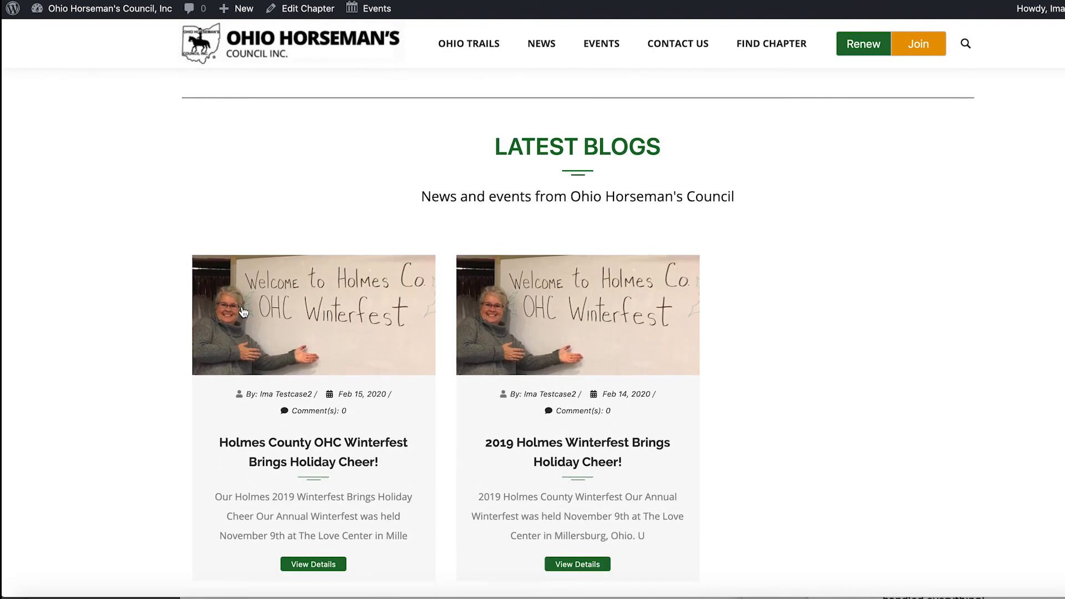
pyautogui.scroll(-1, 243, 312)
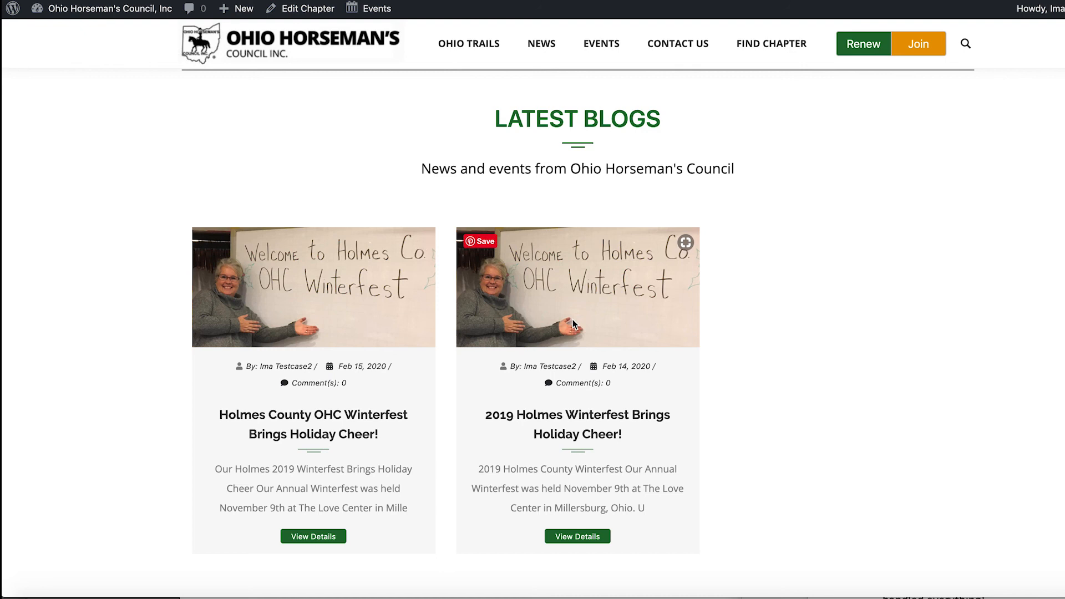
# Open the details of the "2019 Holmes Winterfest Brings Holiday Cheer!" post and review its featured image, text and photo layout.
pyautogui.click(578, 536)
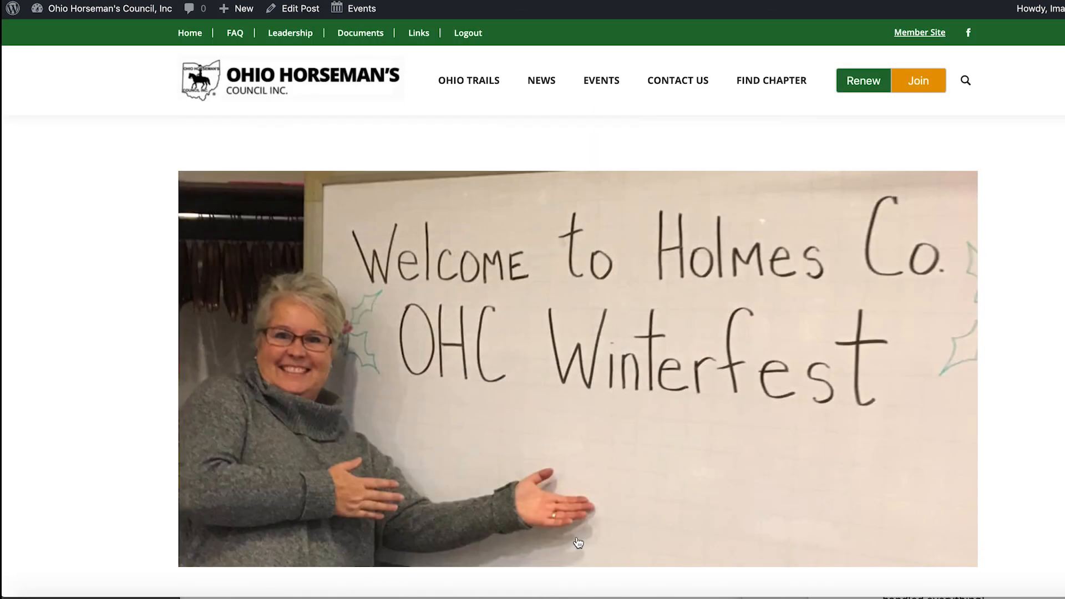
pyautogui.scroll(-5, 578, 543)
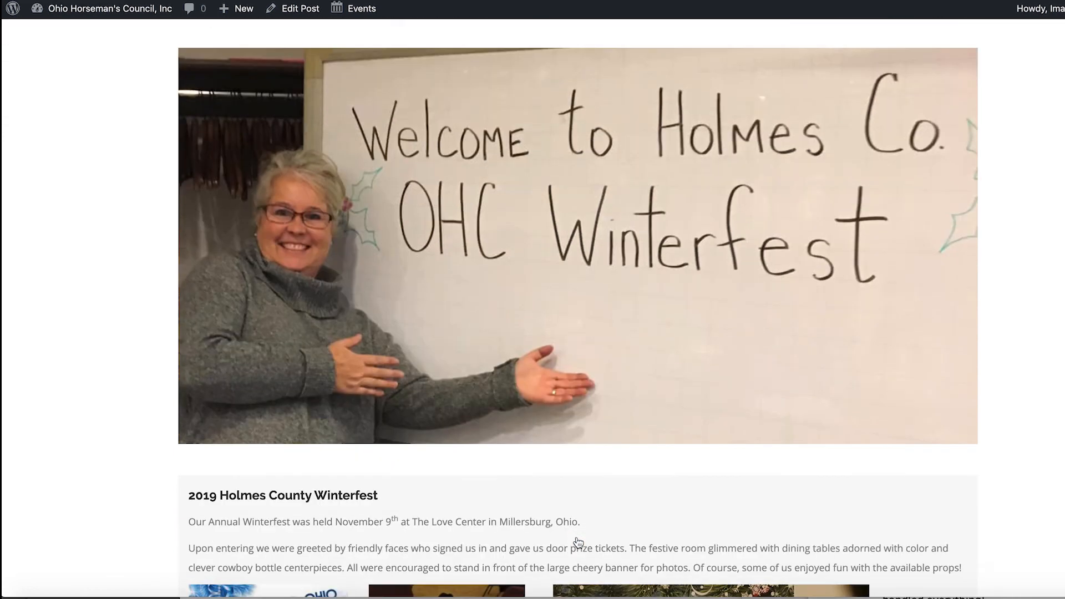
pyautogui.scroll(-5, 578, 543)
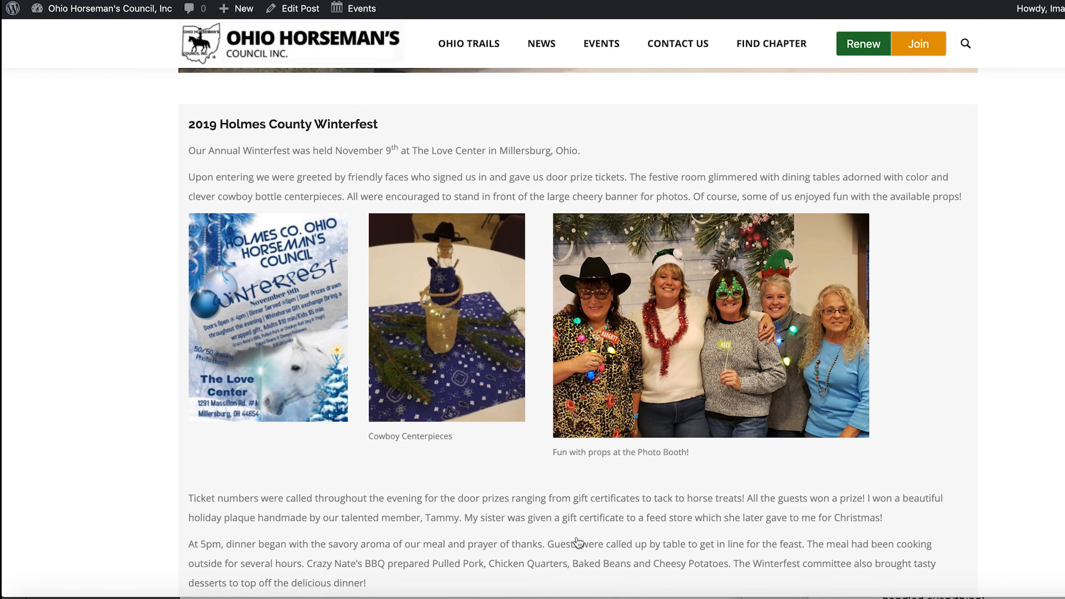
pyautogui.scroll(6, 578, 543)
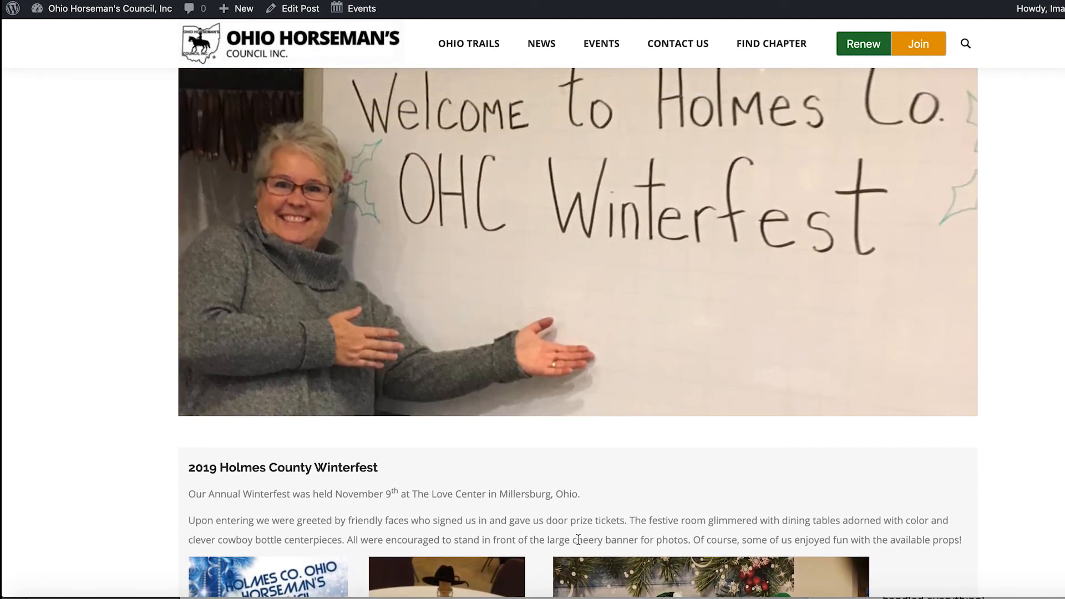
pyautogui.scroll(2, 578, 539)
pyautogui.scroll(-1, 577, 540)
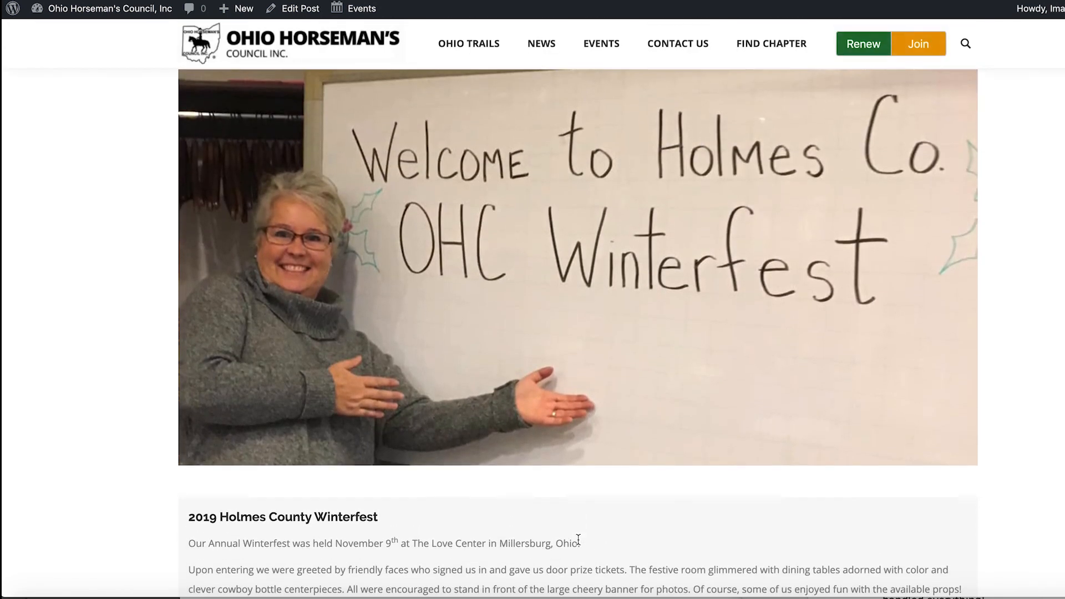